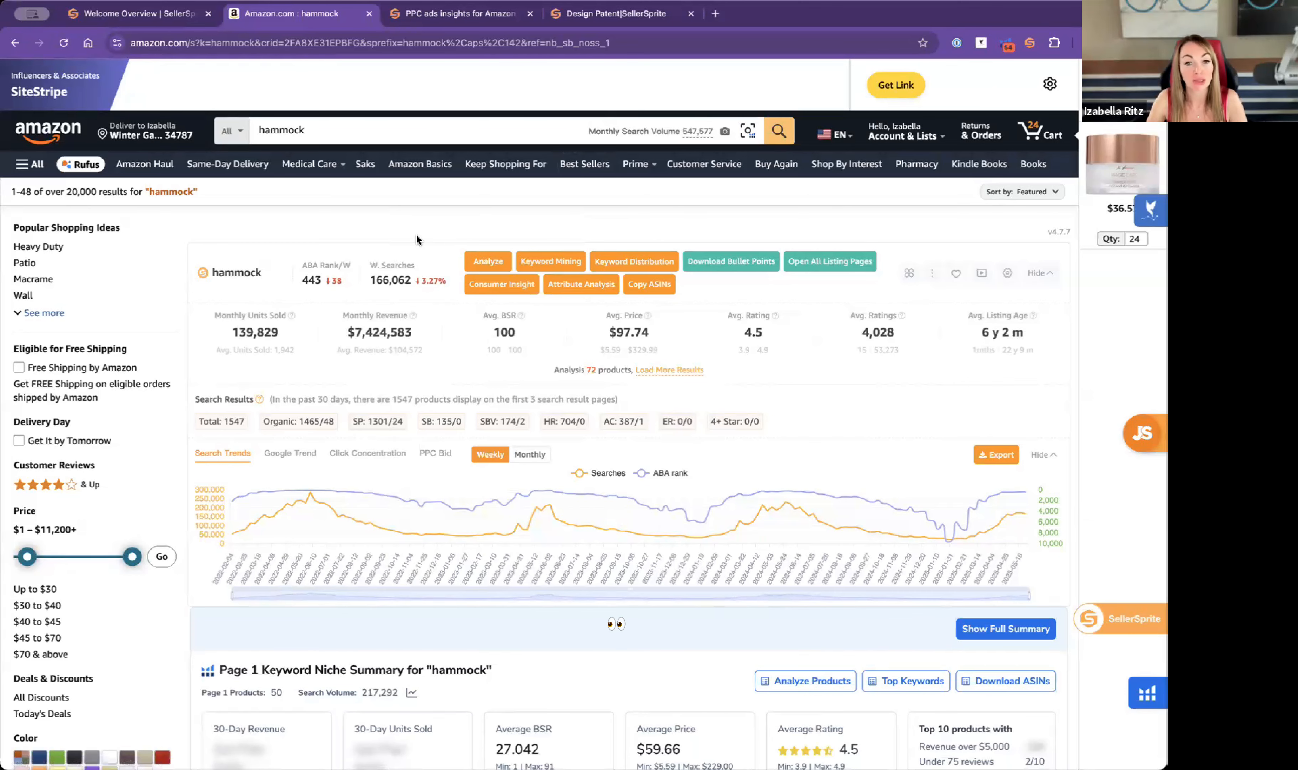
{"action": "scroll", "coordinate": [443, 235], "scroll_direction": "down", "scroll_amount": 2}
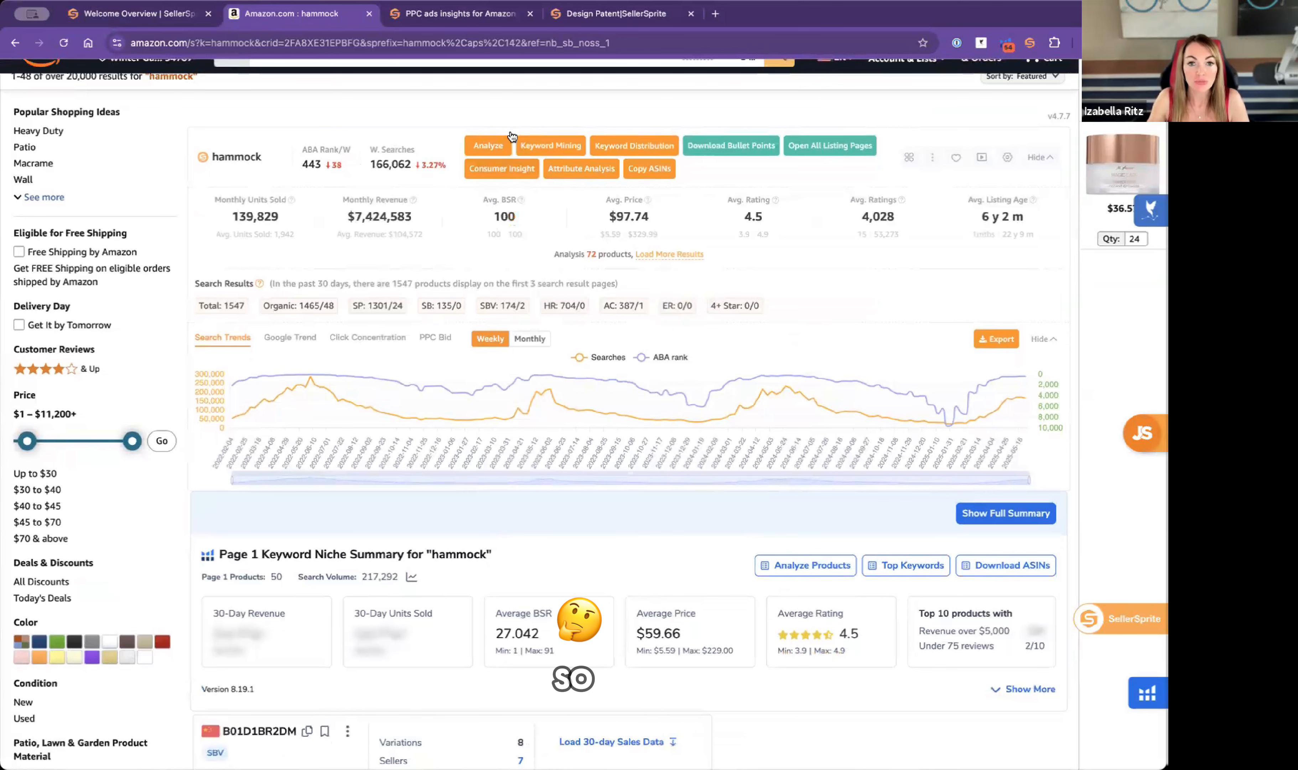
{"action": "scroll", "coordinate": [447, 258], "scroll_direction": "up", "scroll_amount": 2}
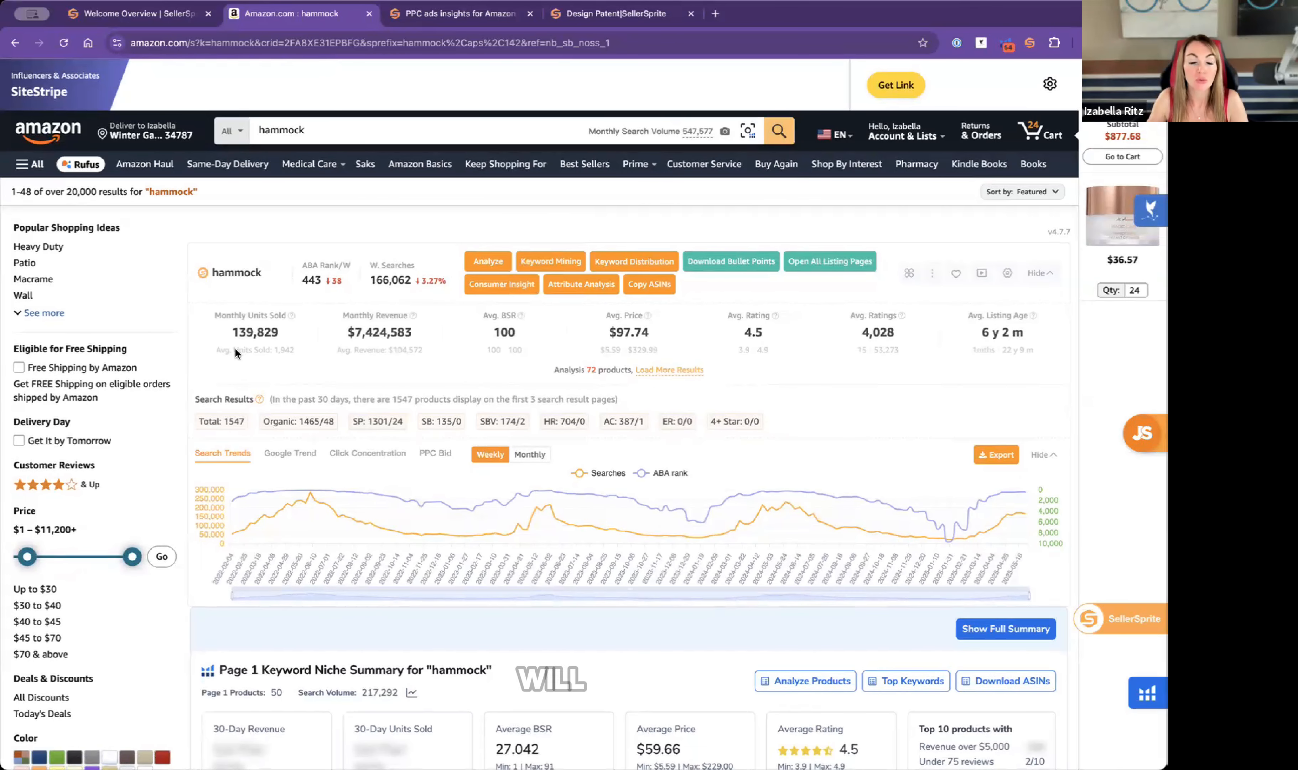
{"action": "mouse_move", "coordinate": [259, 399]}
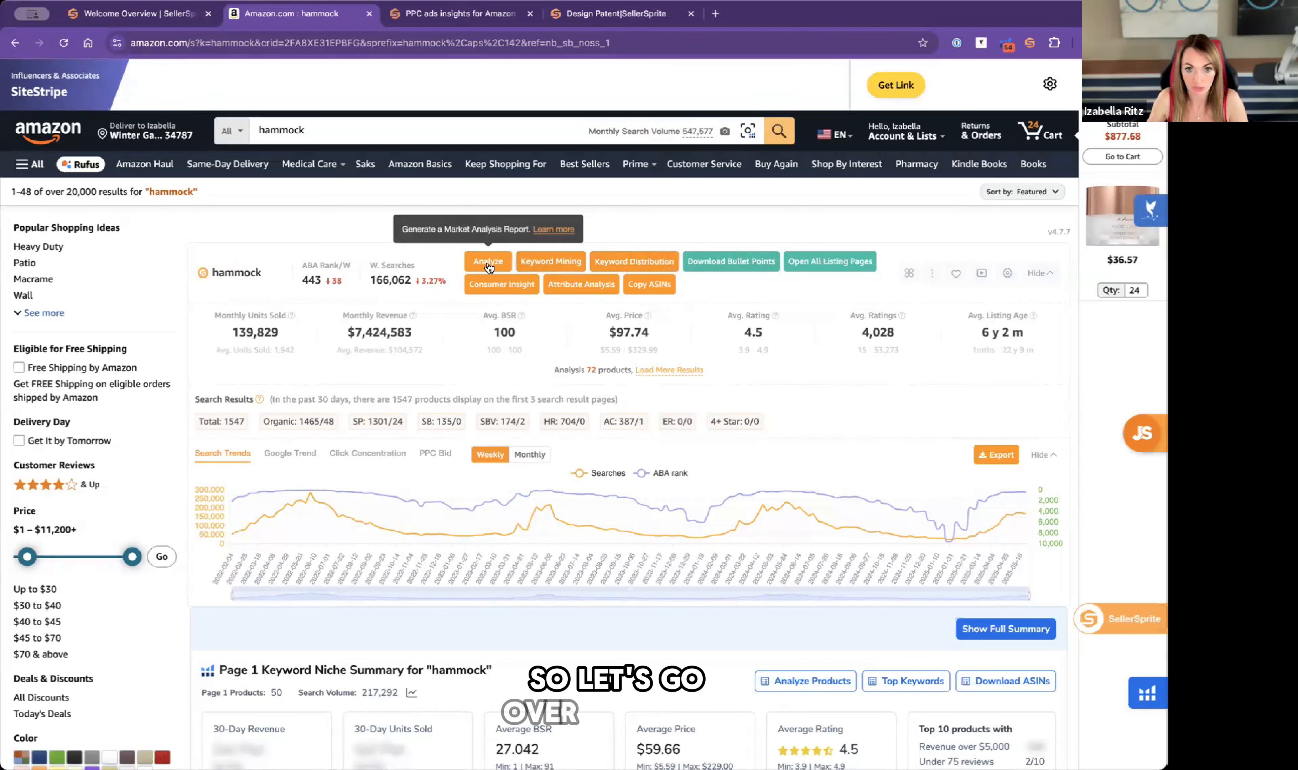
{"action": "left_click", "coordinate": [503, 267]}
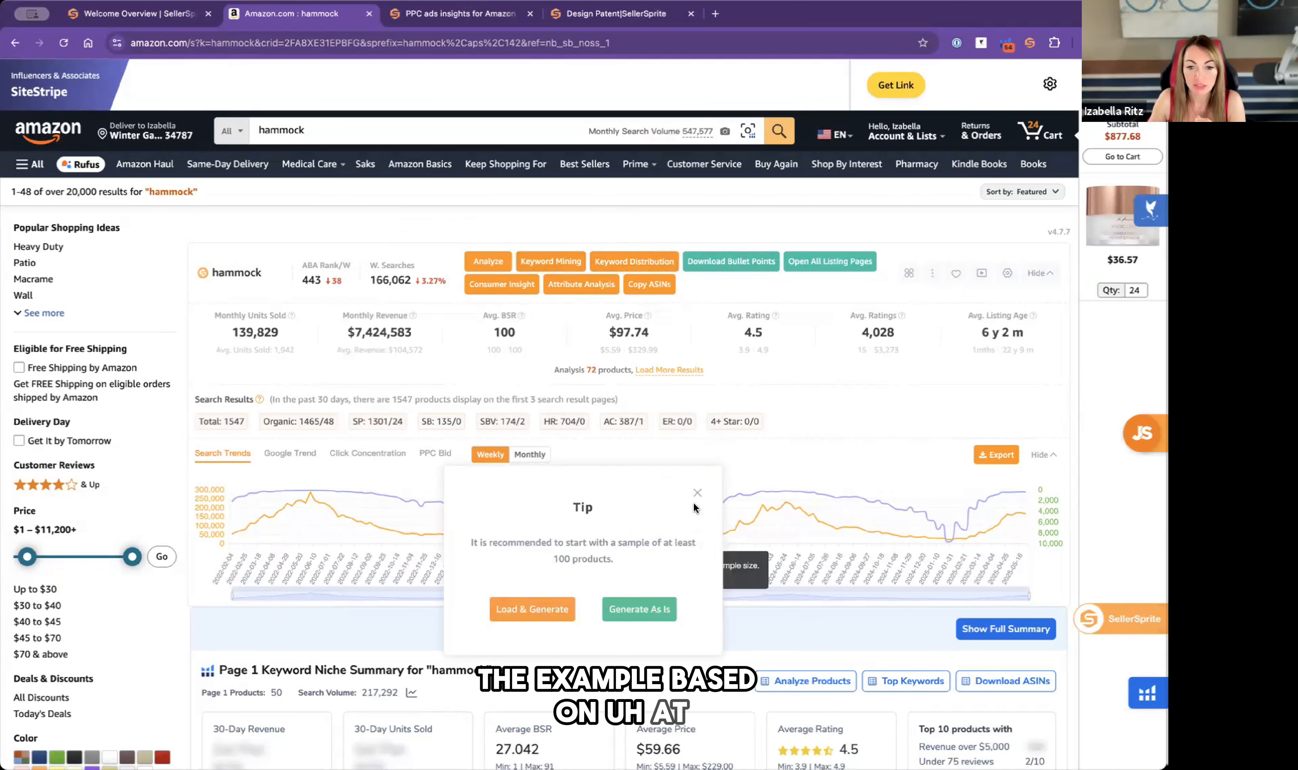
{"action": "left_click", "coordinate": [697, 493]}
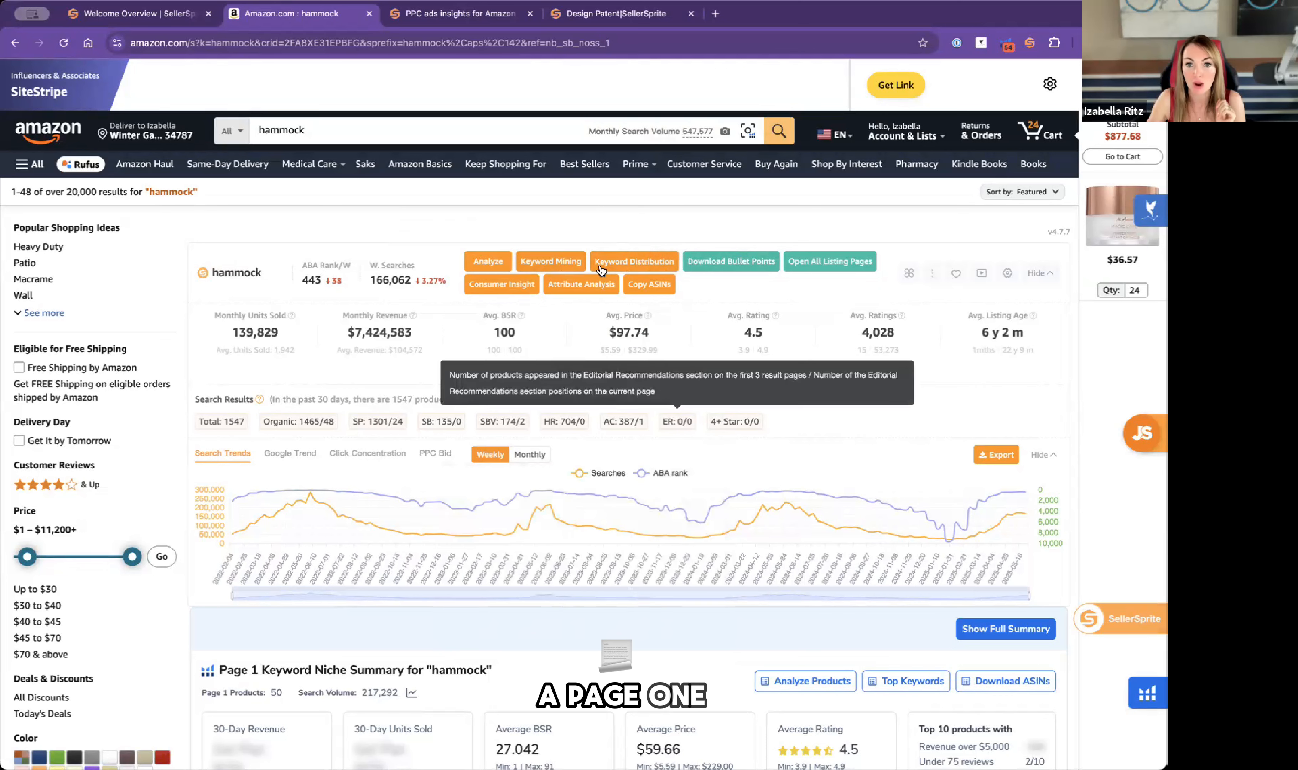
Open Keyword Mining for hammock and examine the keywords' monthly searches, sponsored ASINs, click concentration and PPC bids.
{"action": "left_click", "coordinate": [544, 262]}
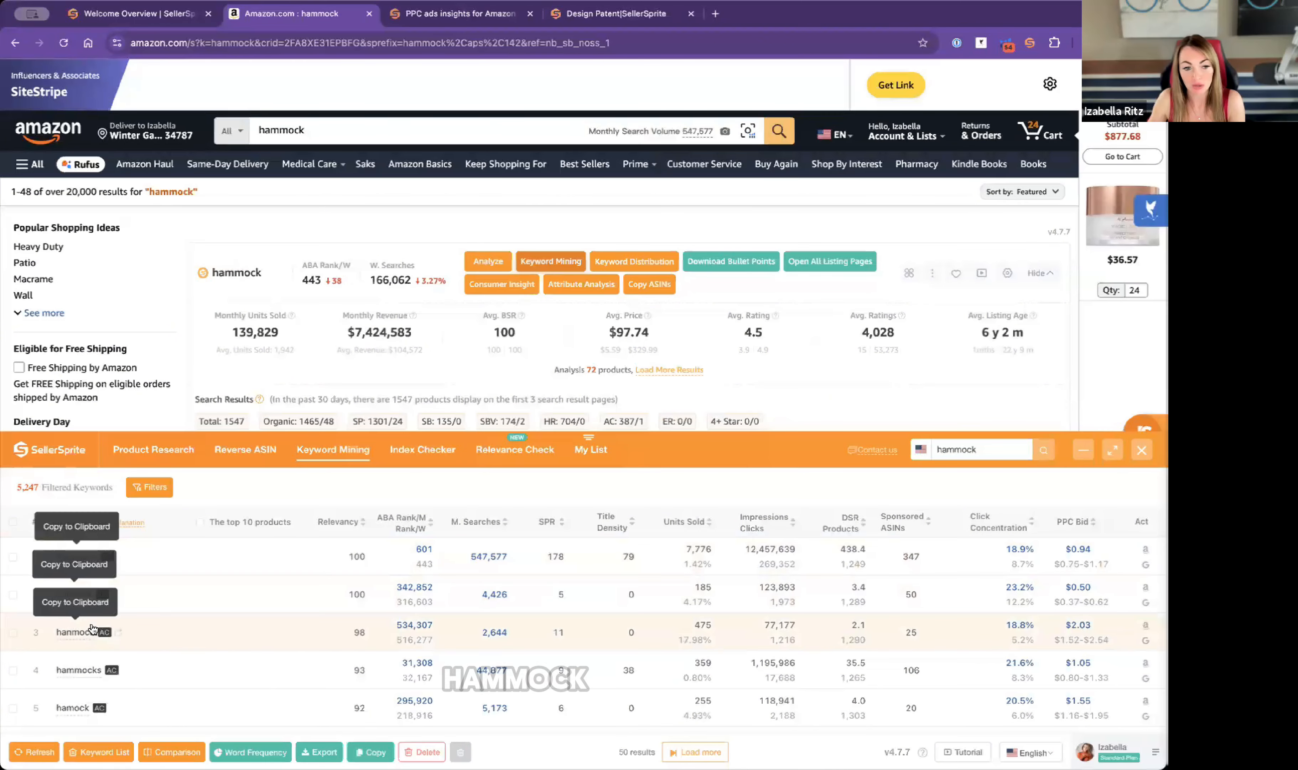
{"action": "scroll", "coordinate": [73, 638], "scroll_direction": "down", "scroll_amount": 1}
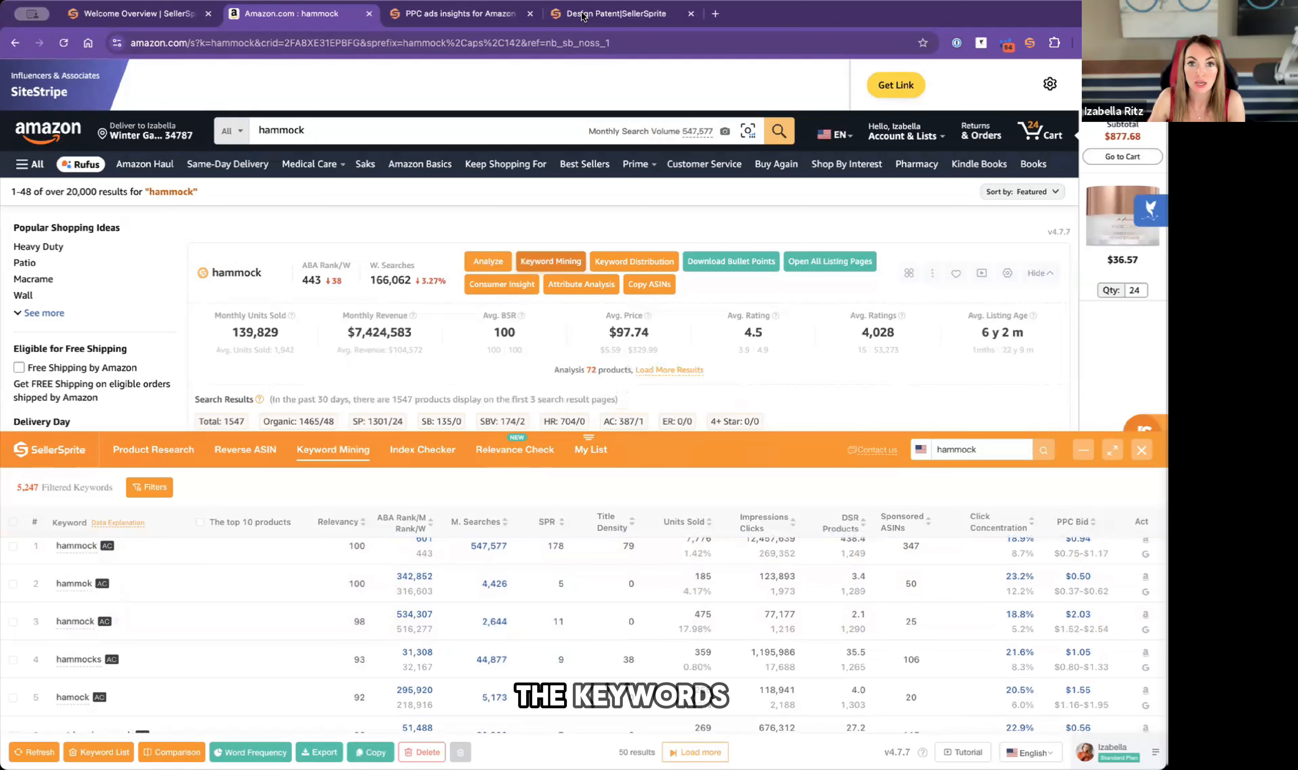
{"action": "scroll", "coordinate": [130, 592], "scroll_direction": "down", "scroll_amount": 1}
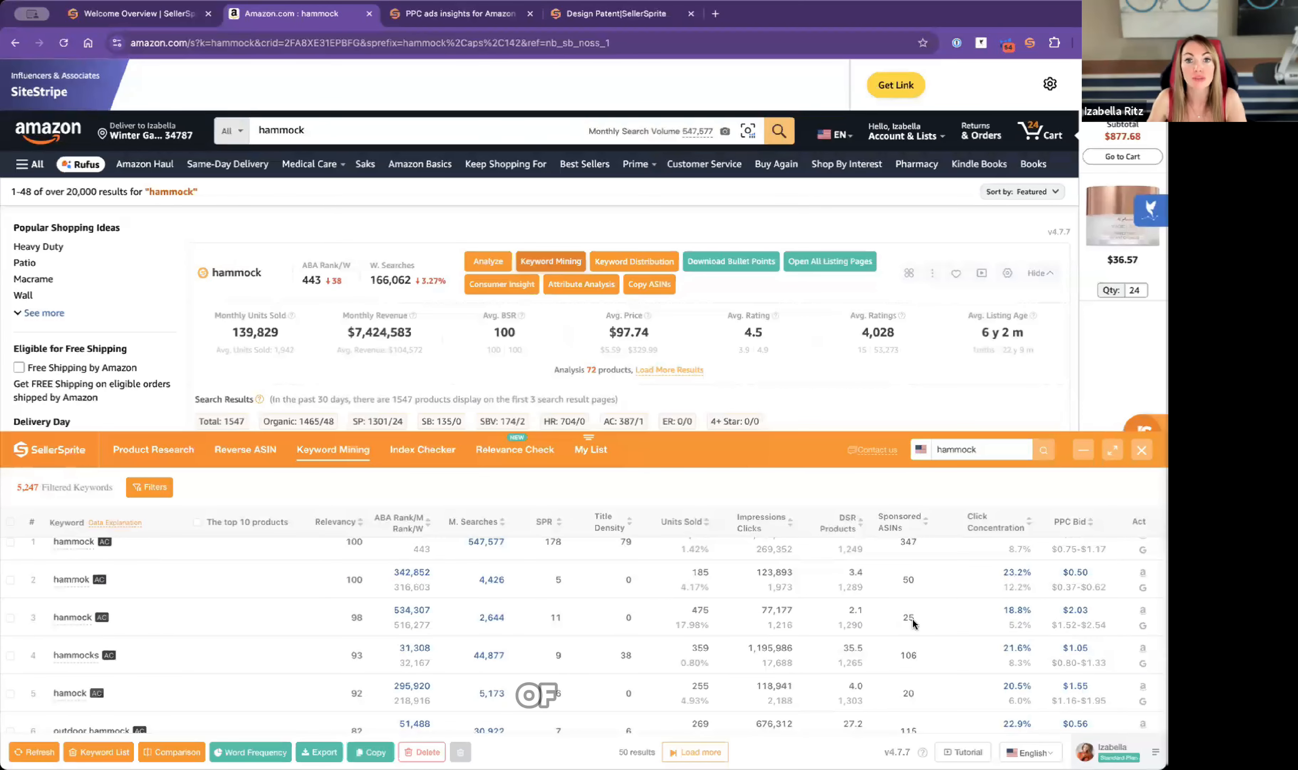
{"action": "scroll", "coordinate": [912, 624], "scroll_direction": "up", "scroll_amount": 1}
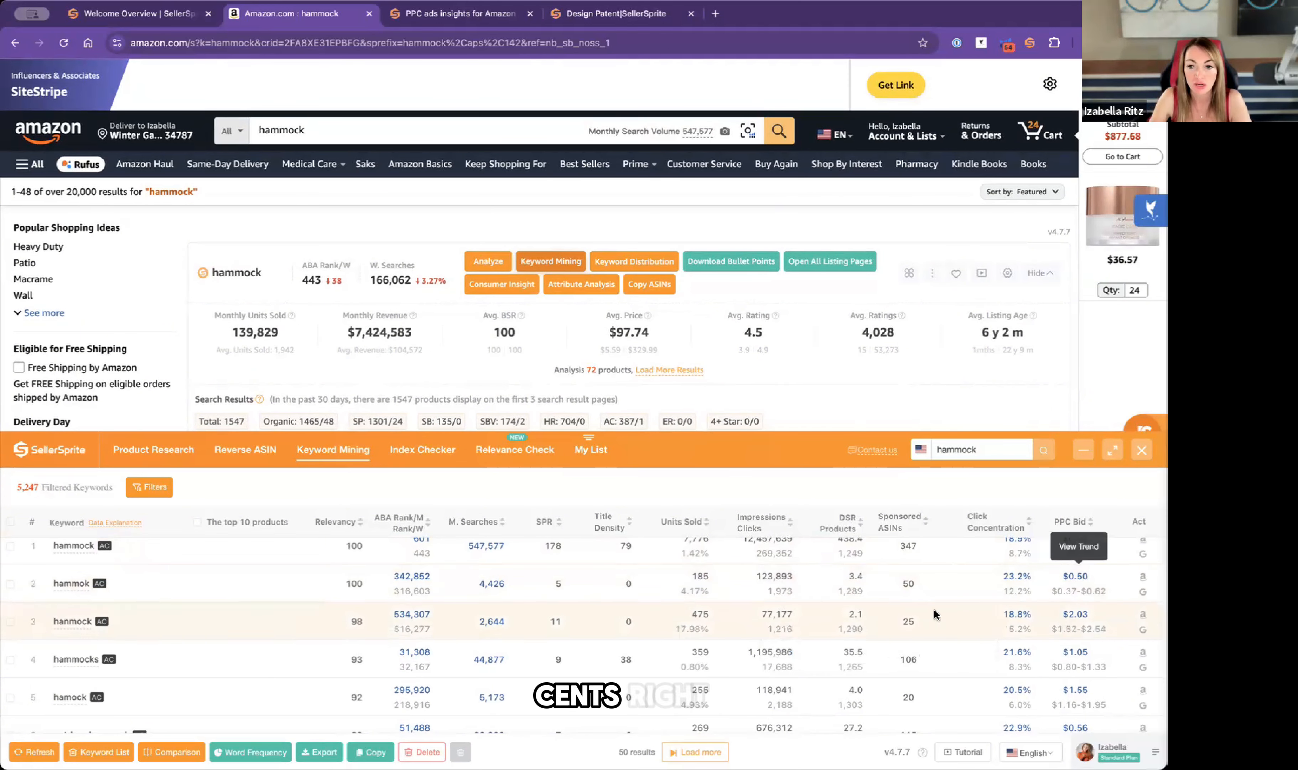
{"action": "scroll", "coordinate": [933, 610], "scroll_direction": "down", "scroll_amount": 1}
{"action": "scroll", "coordinate": [1133, 632], "scroll_direction": "down", "scroll_amount": 3}
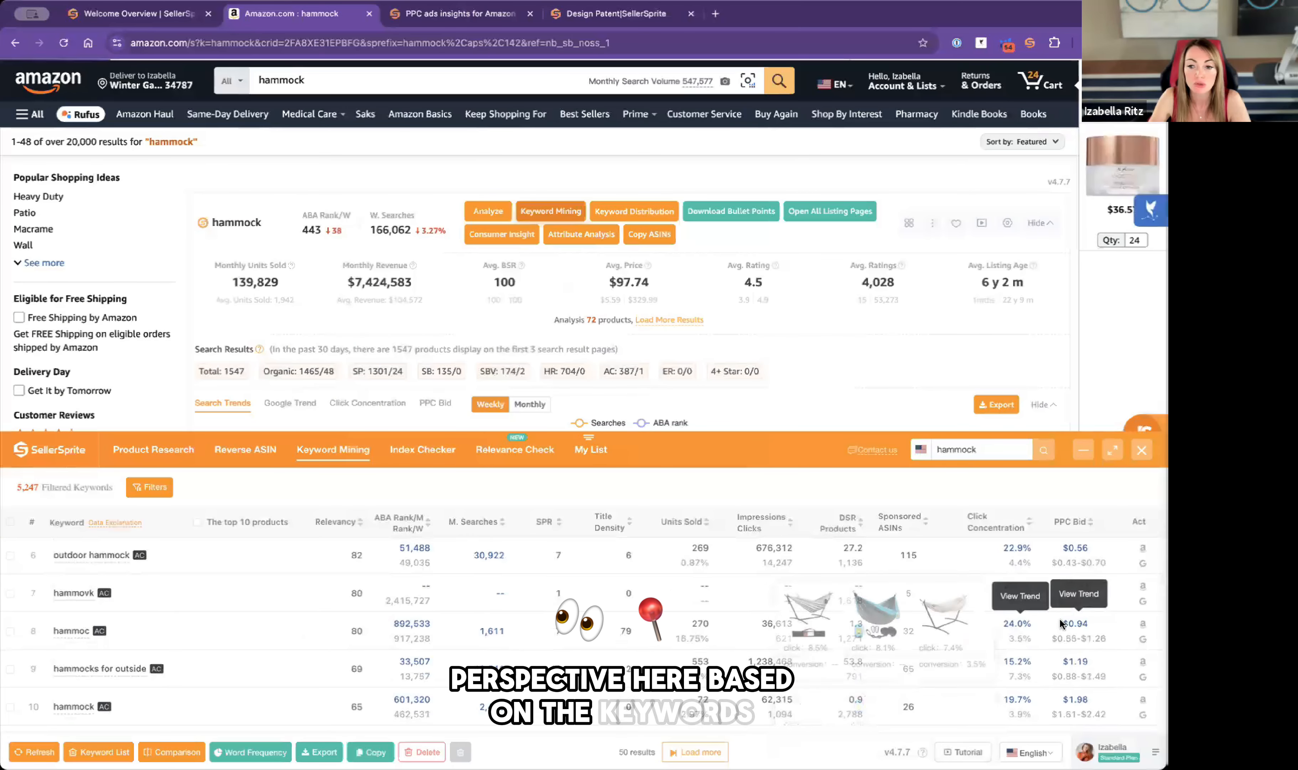
{"action": "scroll", "coordinate": [1075, 628], "scroll_direction": "down", "scroll_amount": 1}
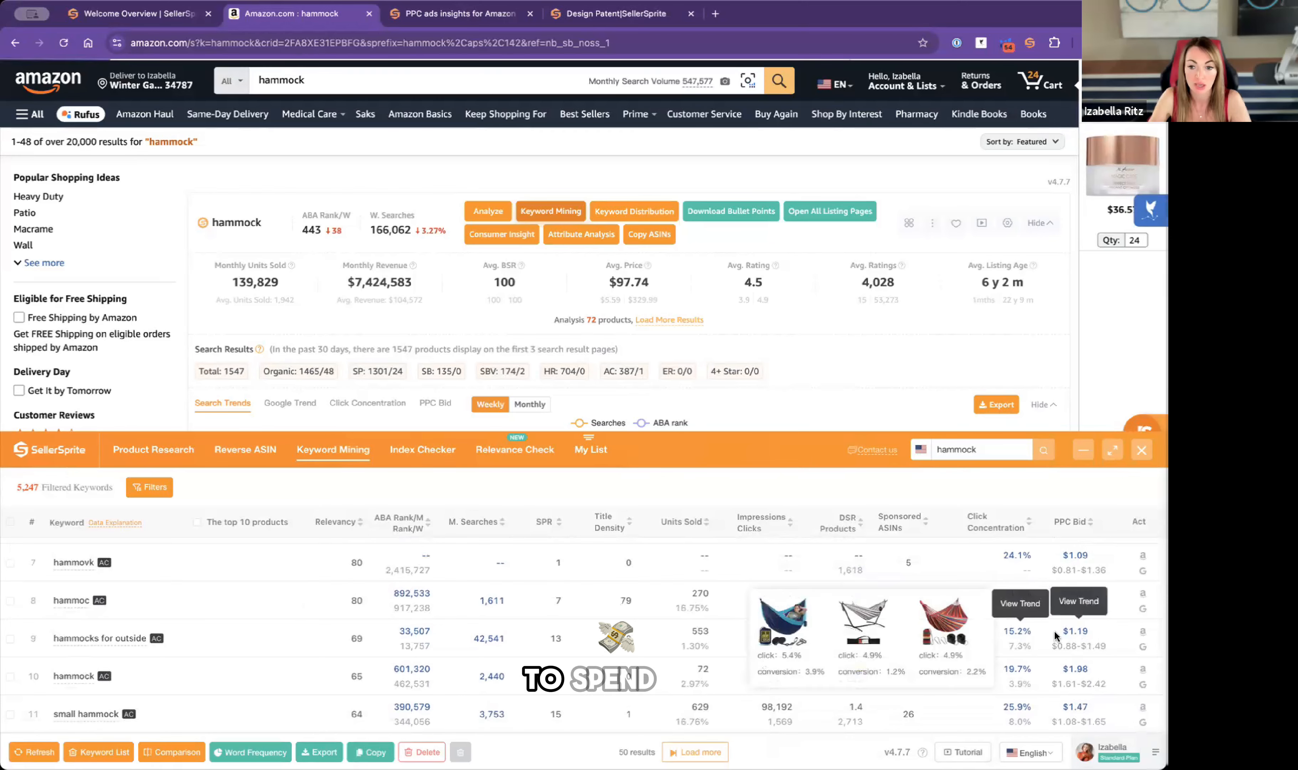
{"action": "scroll", "coordinate": [1070, 637], "scroll_direction": "down", "scroll_amount": 3}
{"action": "scroll", "coordinate": [1059, 630], "scroll_direction": "down", "scroll_amount": 3}
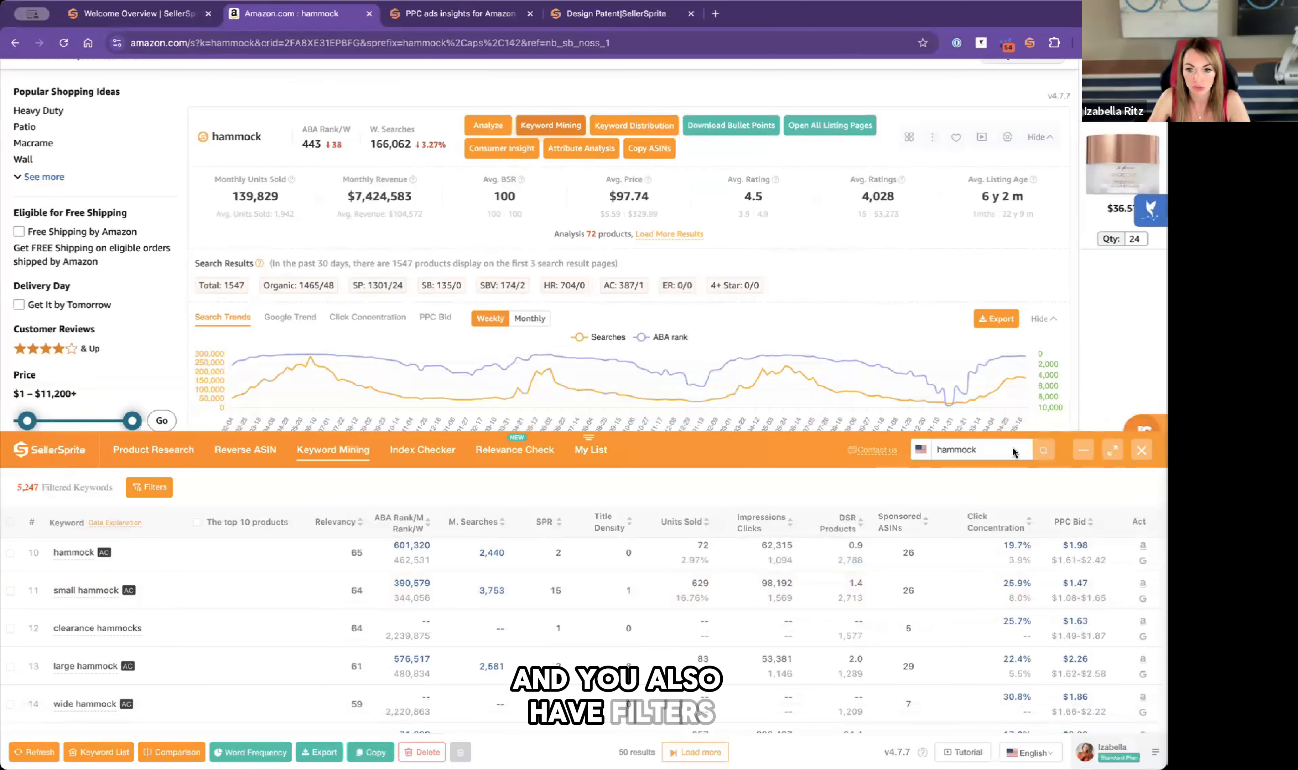
{"action": "scroll", "coordinate": [1003, 307], "scroll_direction": "up", "scroll_amount": 1}
{"action": "scroll", "coordinate": [1003, 306], "scroll_direction": "up", "scroll_amount": 2}
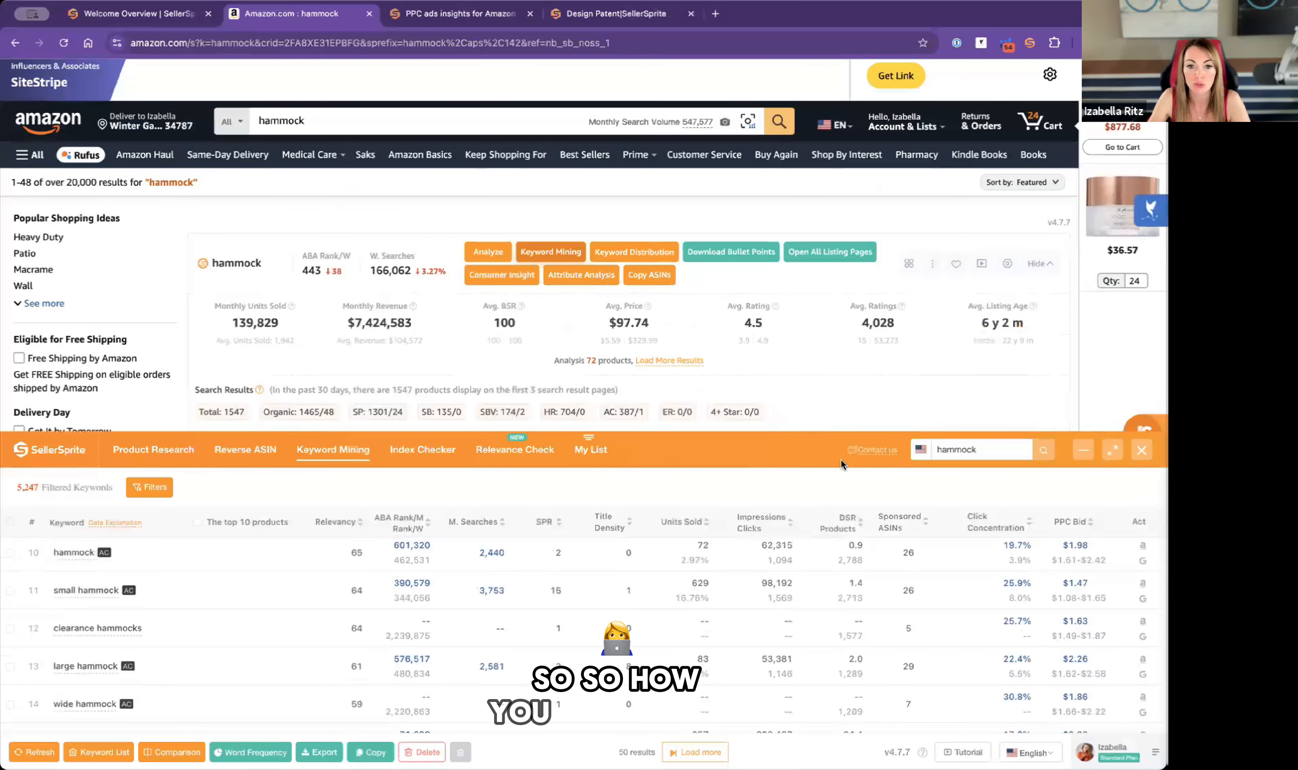
Open the Product Research results for hammock and enlarge the SellerSprite panel to show more of the product list.
{"action": "left_click", "coordinate": [170, 449]}
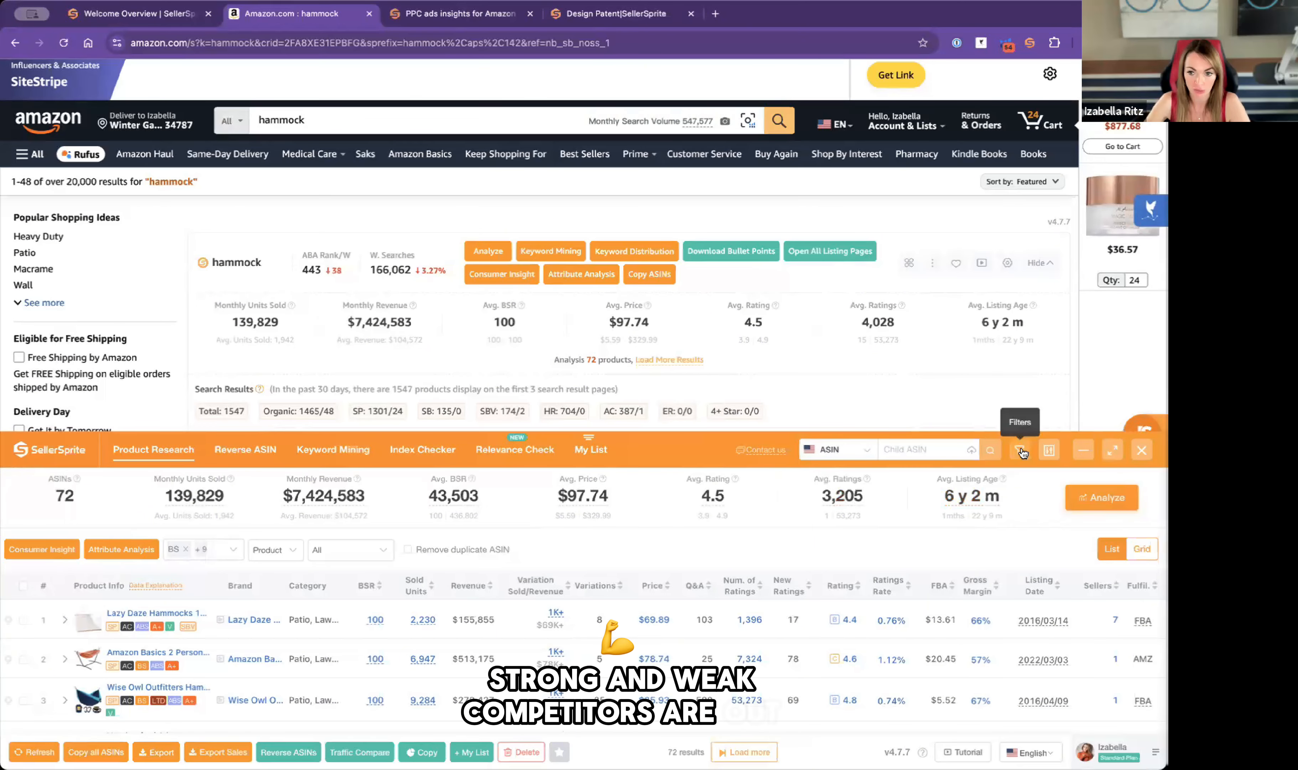
{"action": "left_click", "coordinate": [1009, 468]}
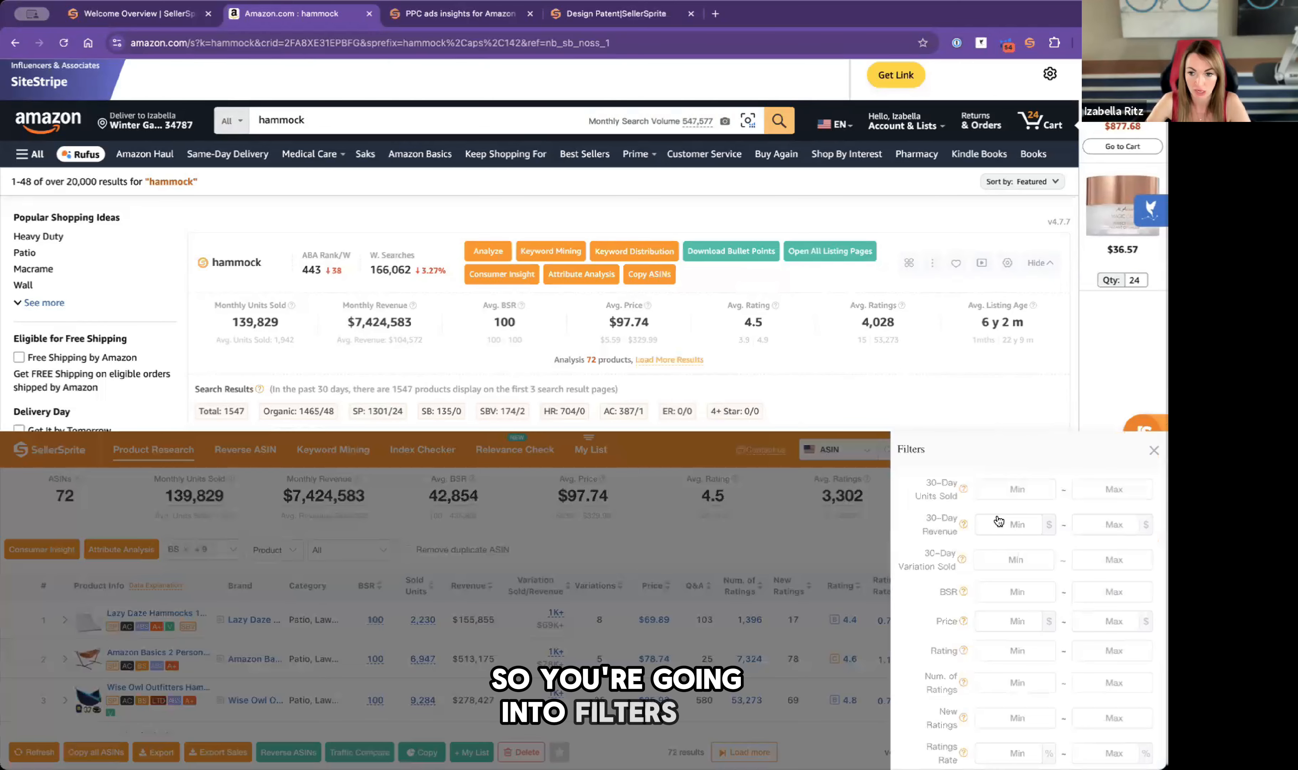
{"action": "scroll", "coordinate": [996, 523], "scroll_direction": "down", "scroll_amount": 2}
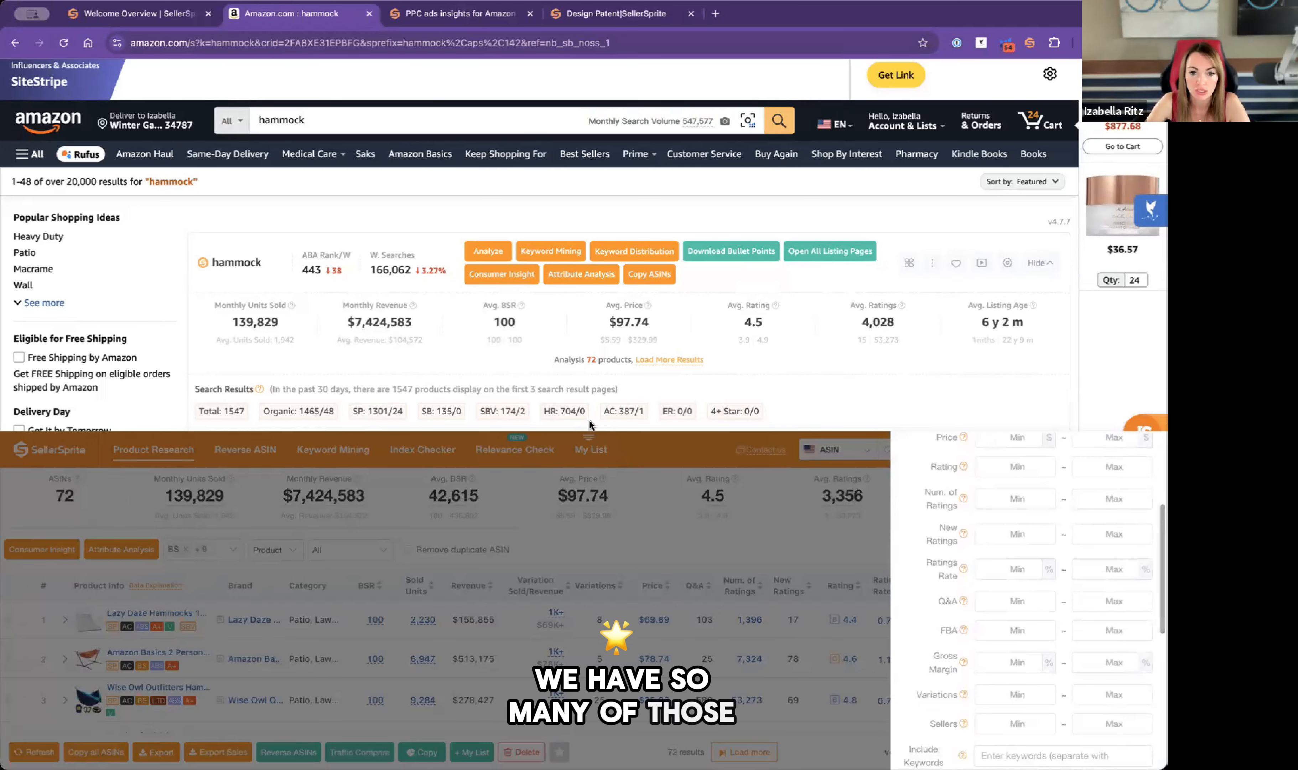
{"action": "left_click", "coordinate": [573, 441]}
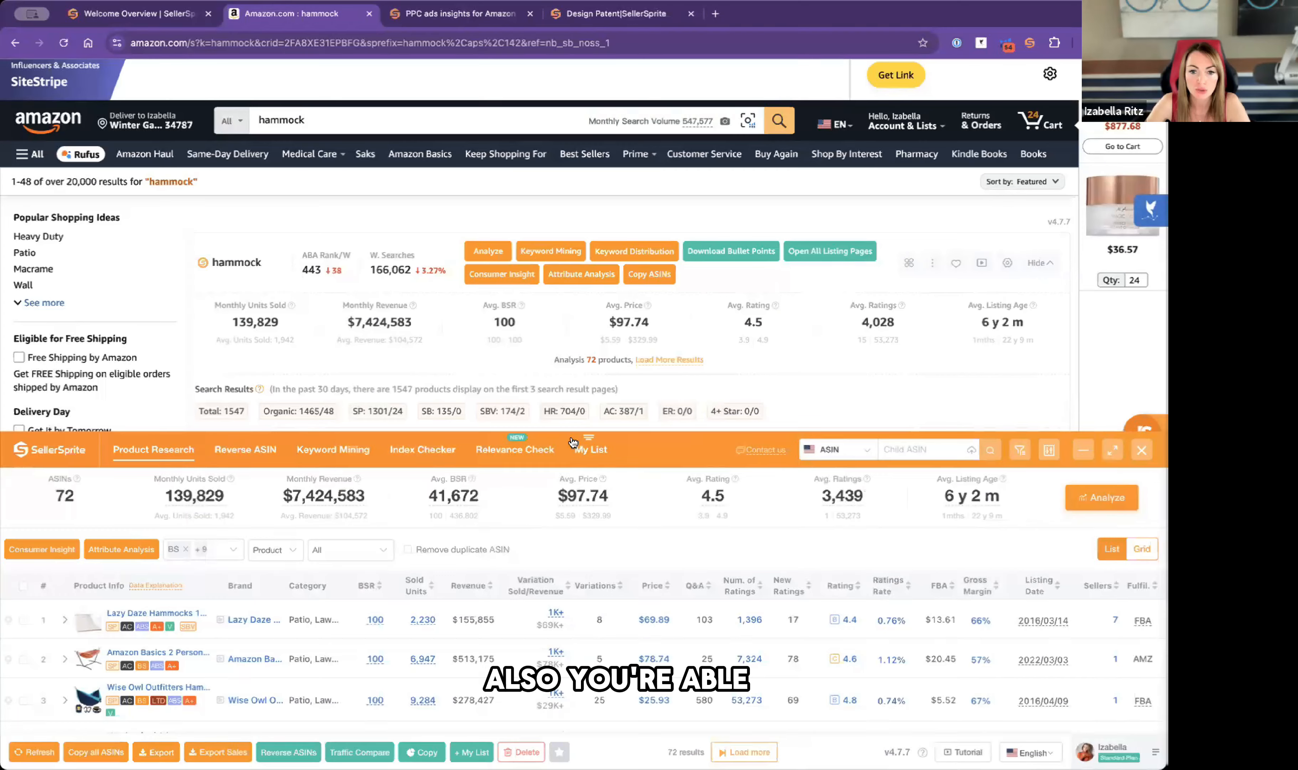
{"action": "left_click_drag", "start_coordinate": [585, 436], "coordinate": [589, 247]}
{"action": "left_click_drag", "start_coordinate": [602, 178], "coordinate": [589, 170]}
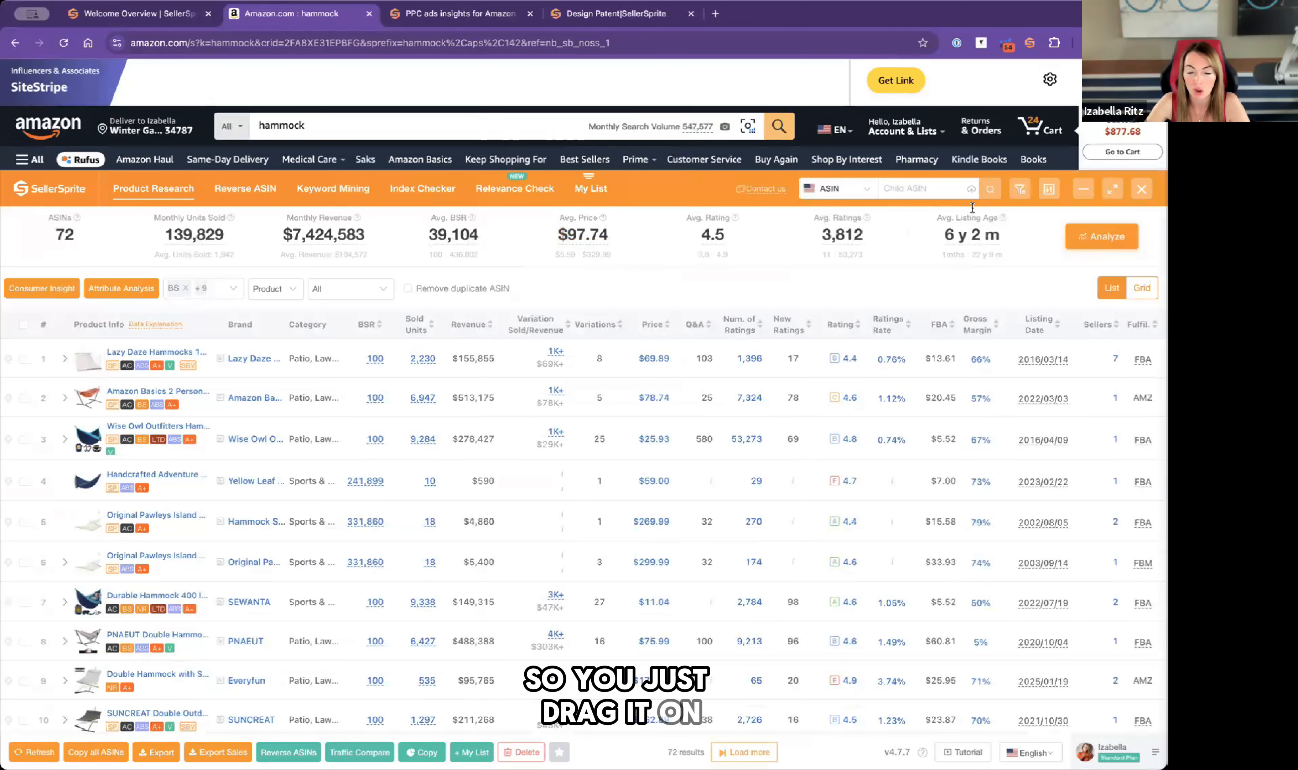
Set the product filters to a minimum of 200 30-day units sold and a minimum price of $59.
{"action": "left_click", "coordinate": [1020, 190]}
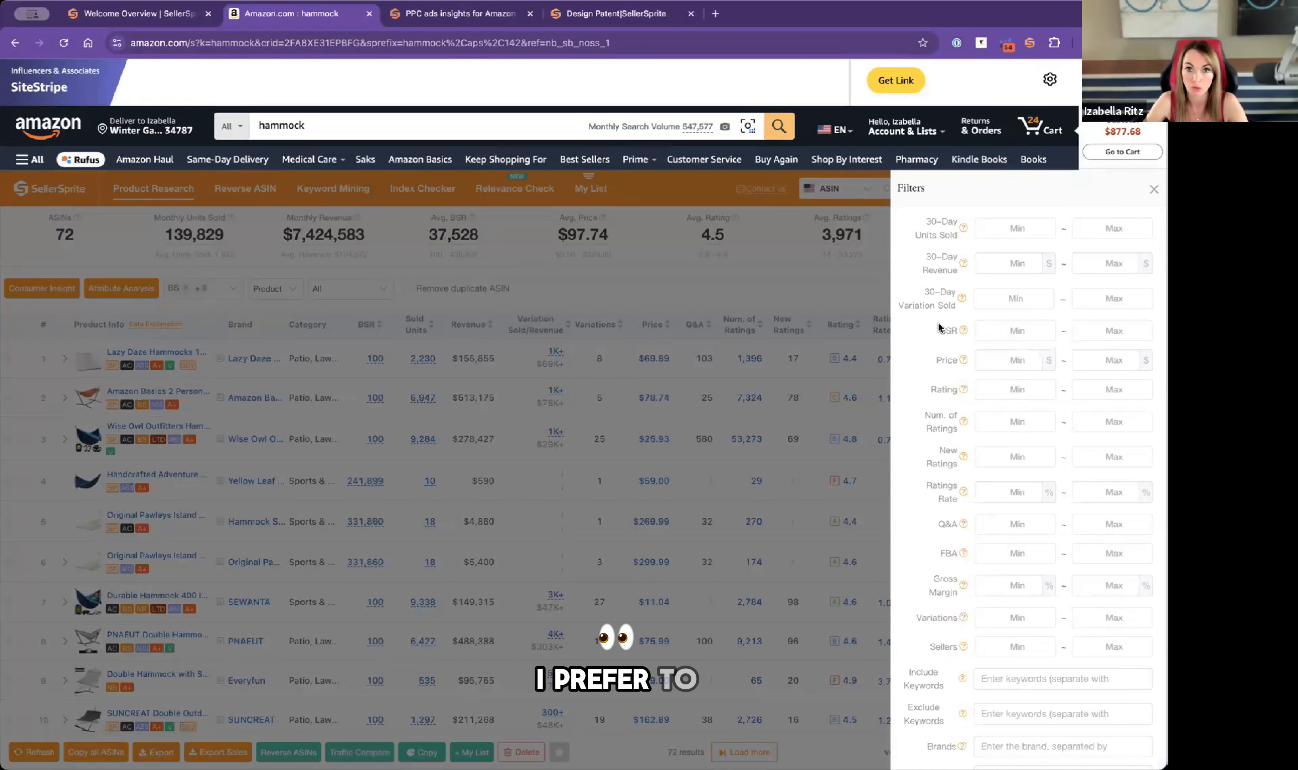
{"action": "scroll", "coordinate": [907, 355], "scroll_direction": "up", "scroll_amount": 10}
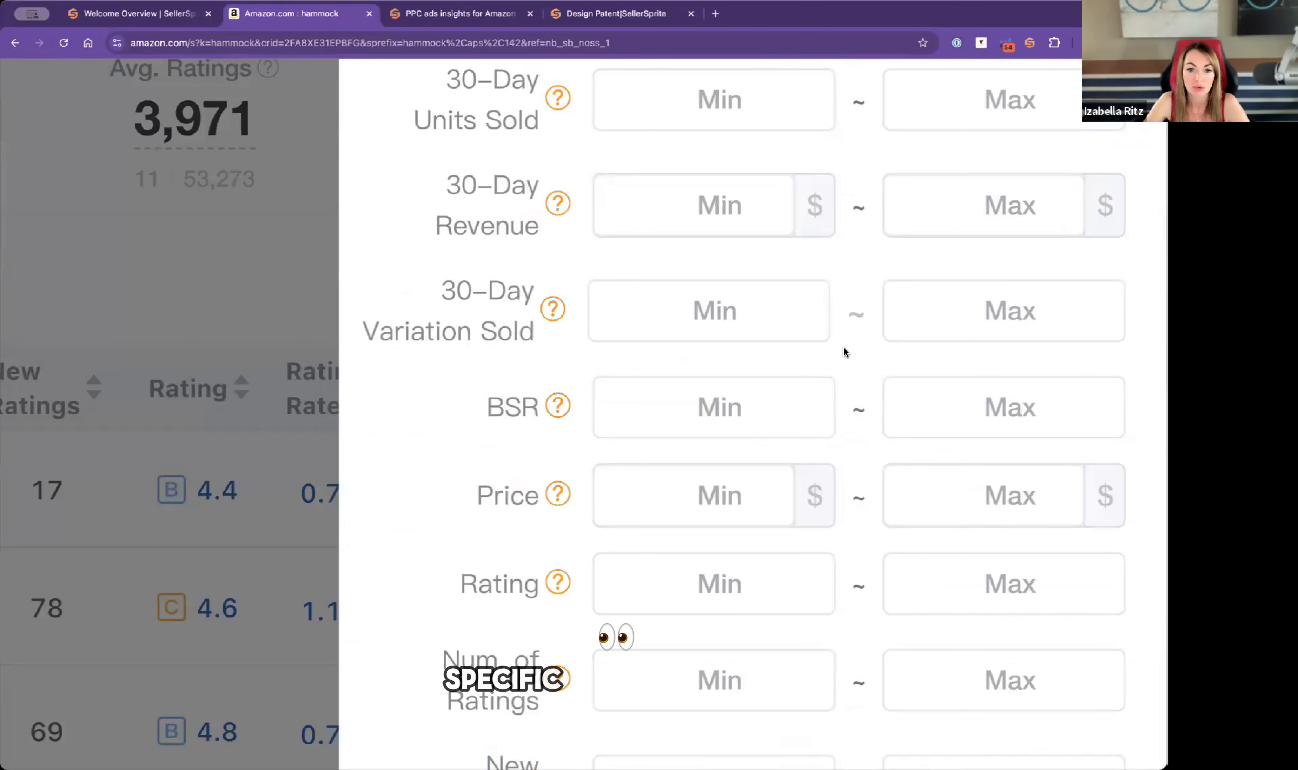
{"action": "scroll", "coordinate": [802, 388], "scroll_direction": "down", "scroll_amount": 1}
{"action": "scroll", "coordinate": [801, 389], "scroll_direction": "down", "scroll_amount": 5}
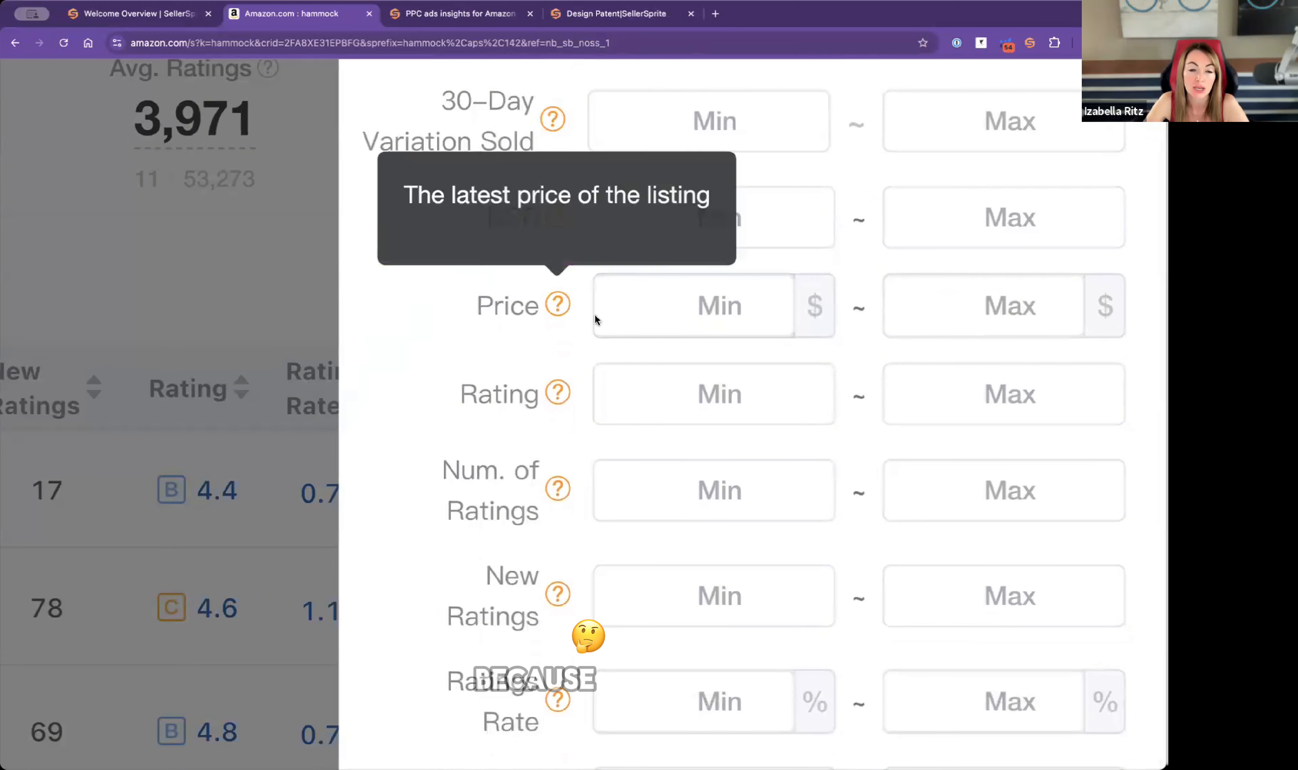
{"action": "scroll", "coordinate": [779, 347], "scroll_direction": "down", "scroll_amount": 1}
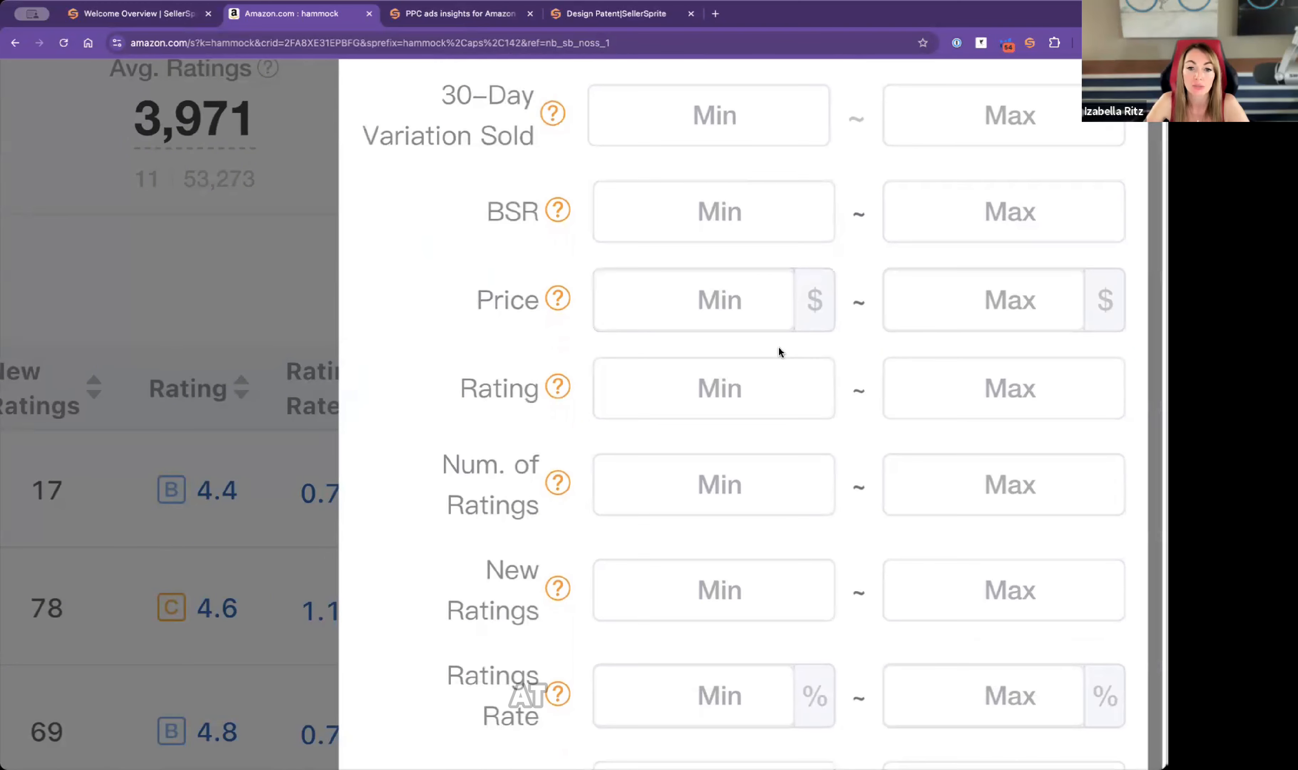
{"action": "scroll", "coordinate": [779, 347], "scroll_direction": "down", "scroll_amount": 5}
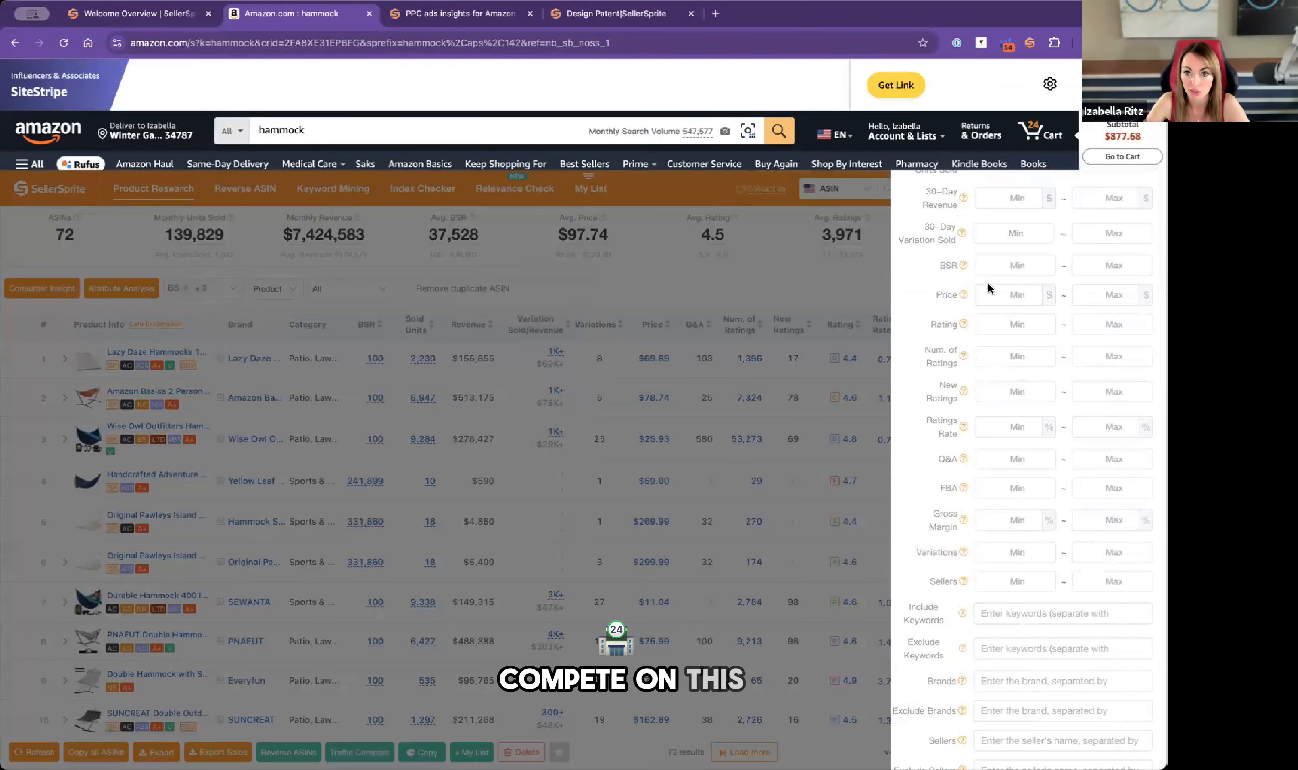
{"action": "scroll", "coordinate": [989, 288], "scroll_direction": "up", "scroll_amount": 2}
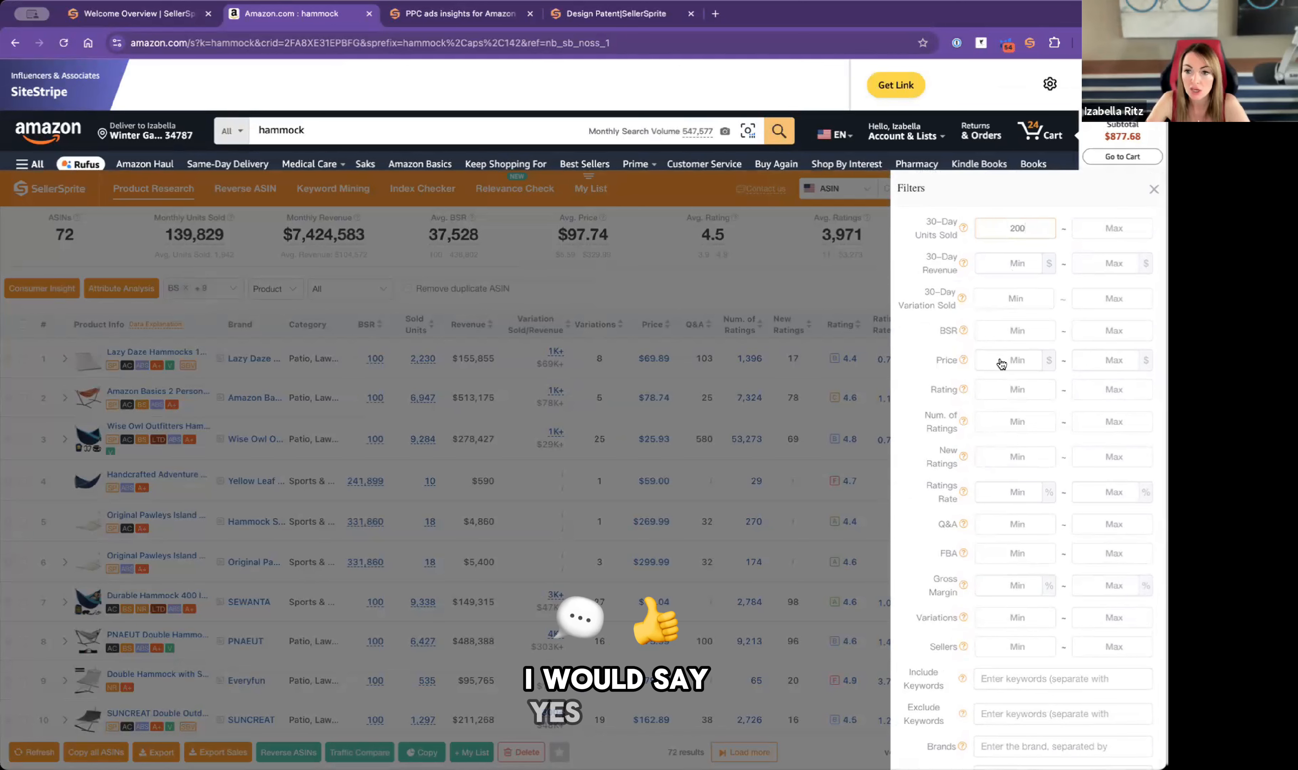
{"action": "left_click", "coordinate": [1014, 367]}
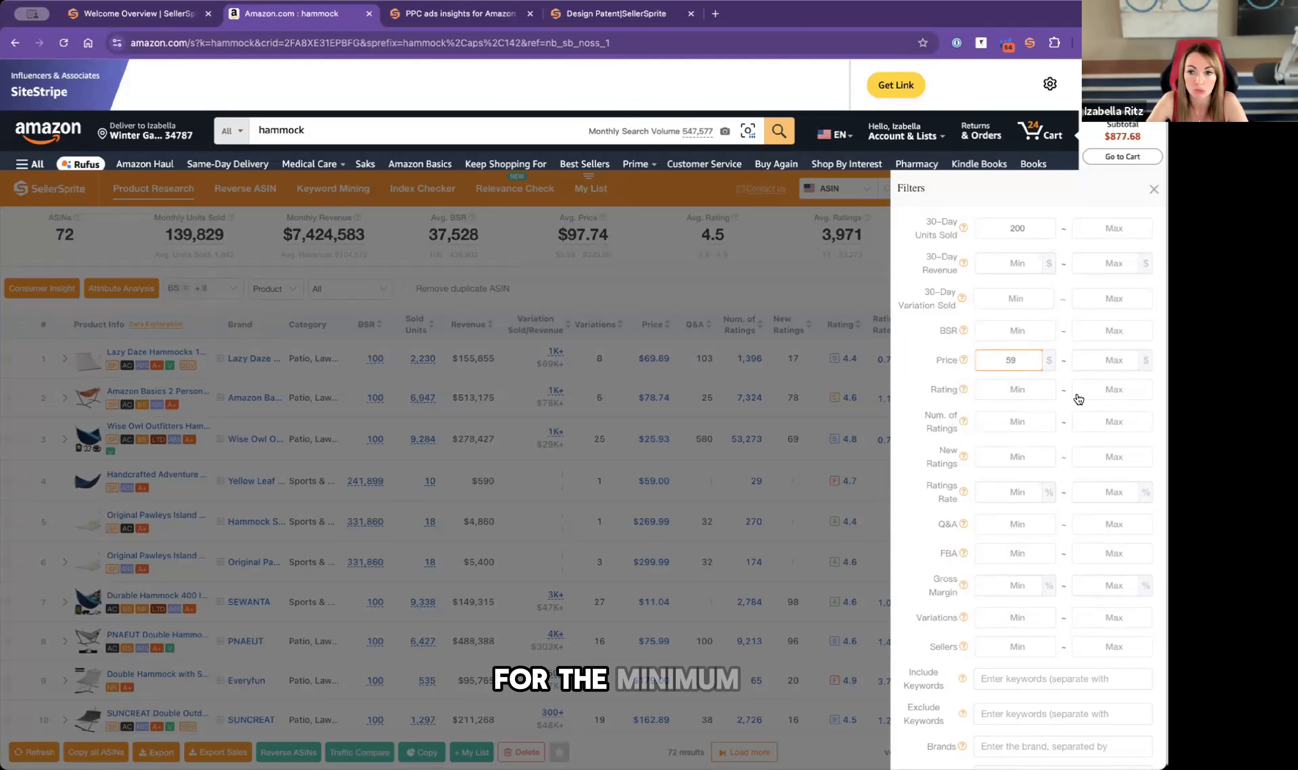
Set the maximum number of ratings in the product filters to 250.
{"action": "left_click", "coordinate": [1070, 427]}
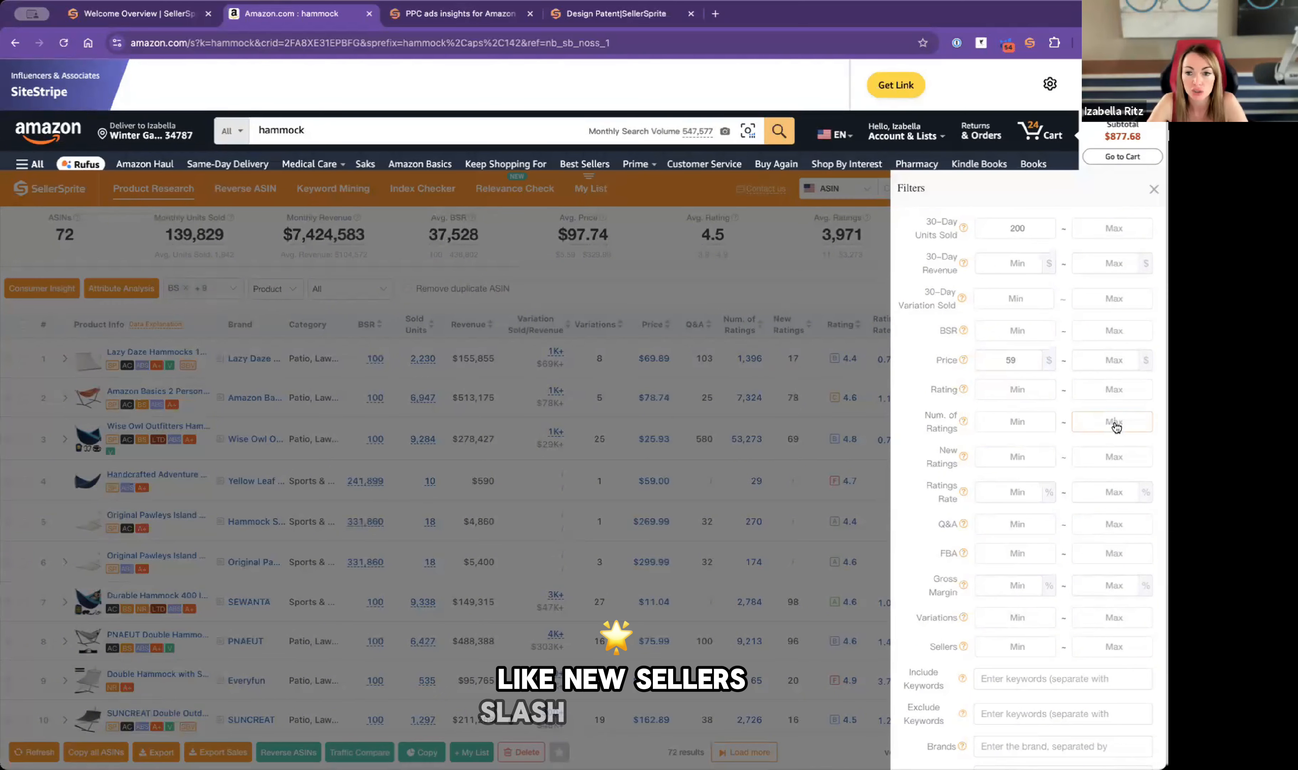
{"action": "type", "text": "250"}
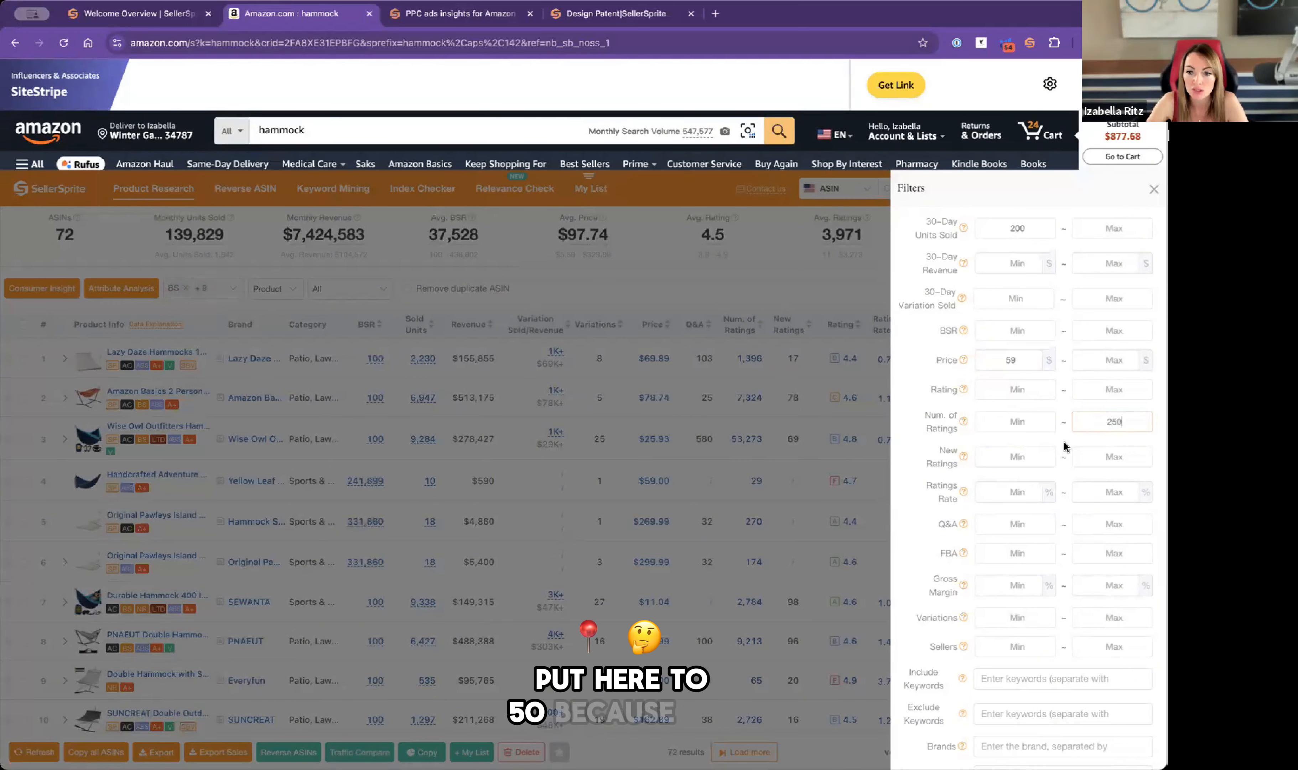
{"action": "scroll", "coordinate": [1066, 447], "scroll_direction": "down", "scroll_amount": 1}
{"action": "left_click", "coordinate": [1065, 383]}
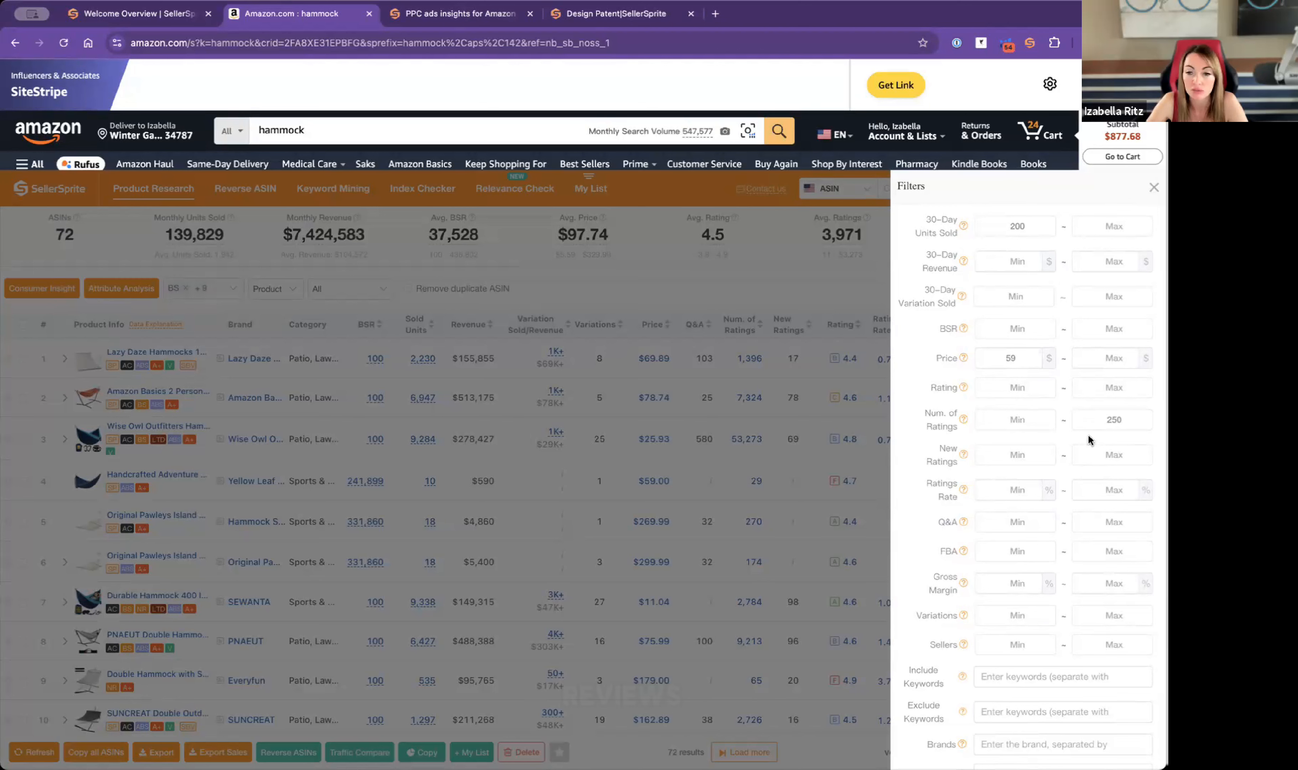
Try restricting the fulfilment filter to FBA products.
{"action": "scroll", "coordinate": [1073, 456], "scroll_direction": "down", "scroll_amount": 1}
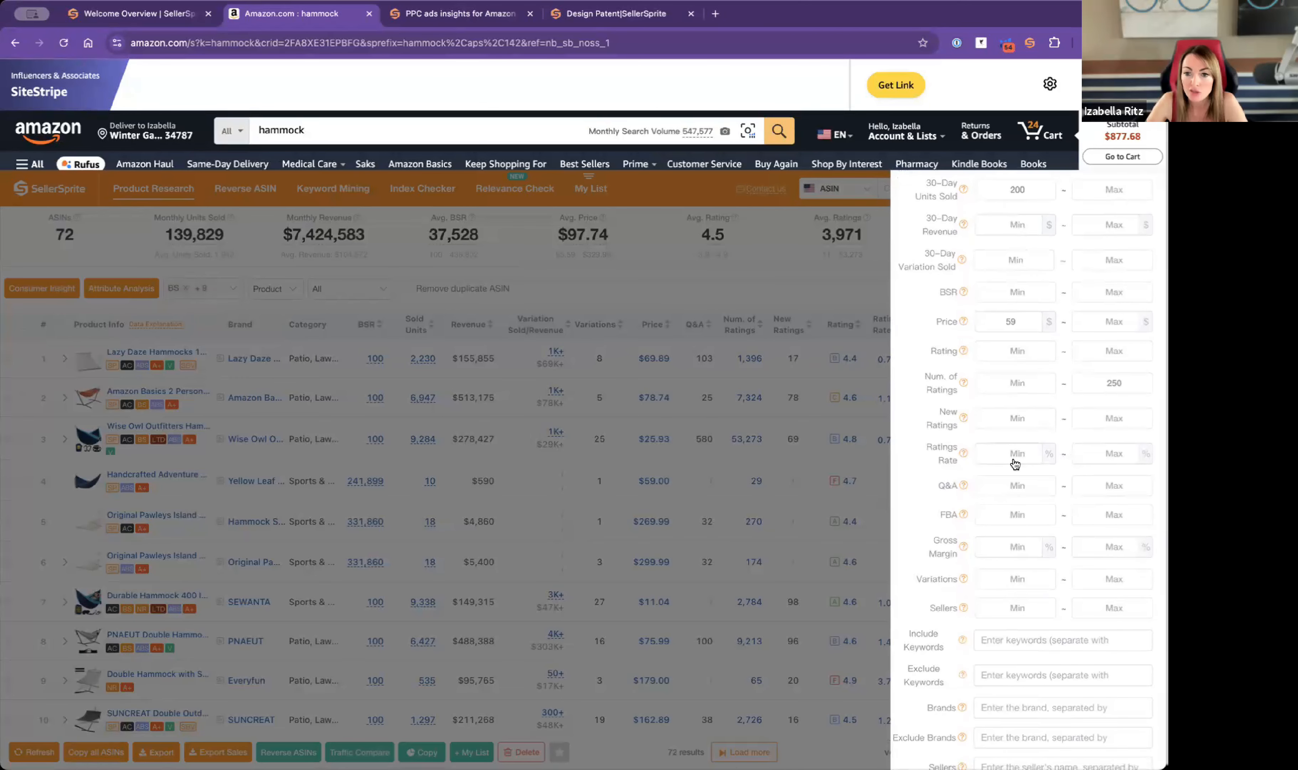
{"action": "scroll", "coordinate": [1026, 430], "scroll_direction": "down", "scroll_amount": 2}
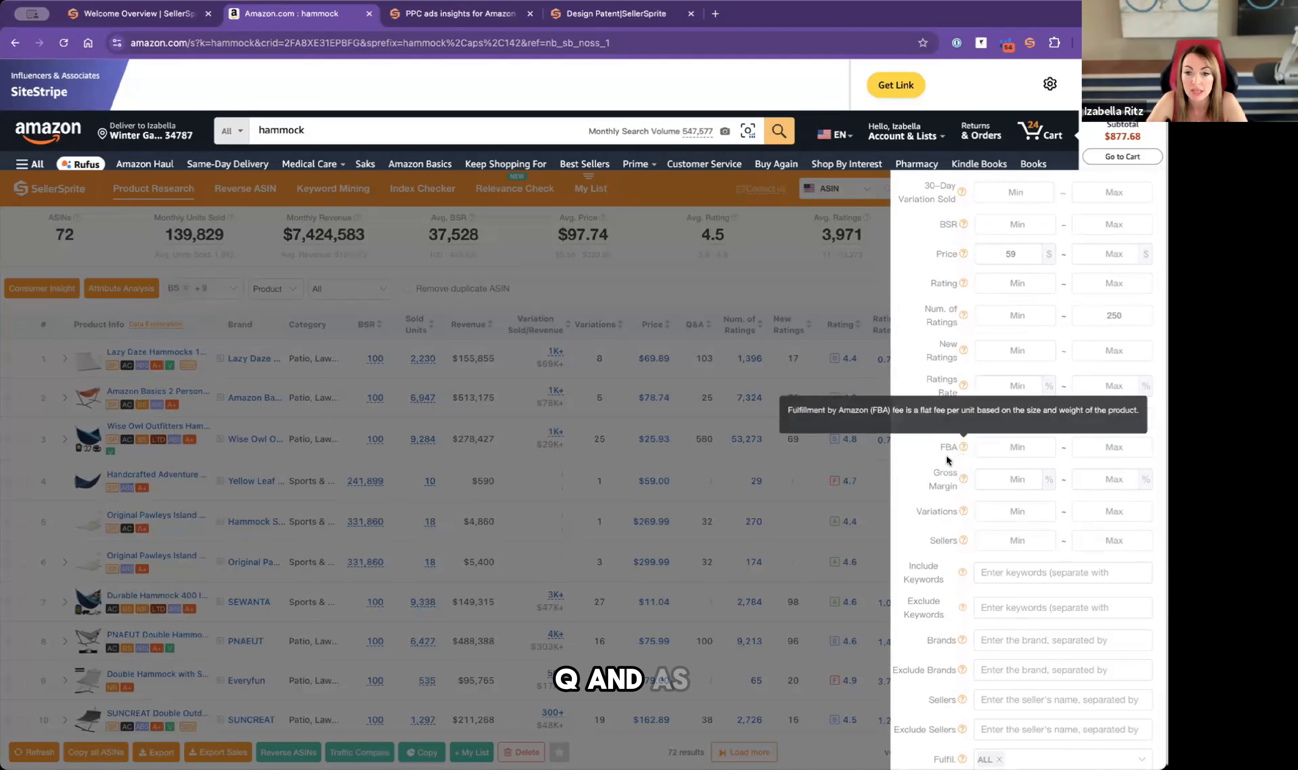
{"action": "scroll", "coordinate": [975, 457], "scroll_direction": "down", "scroll_amount": 3}
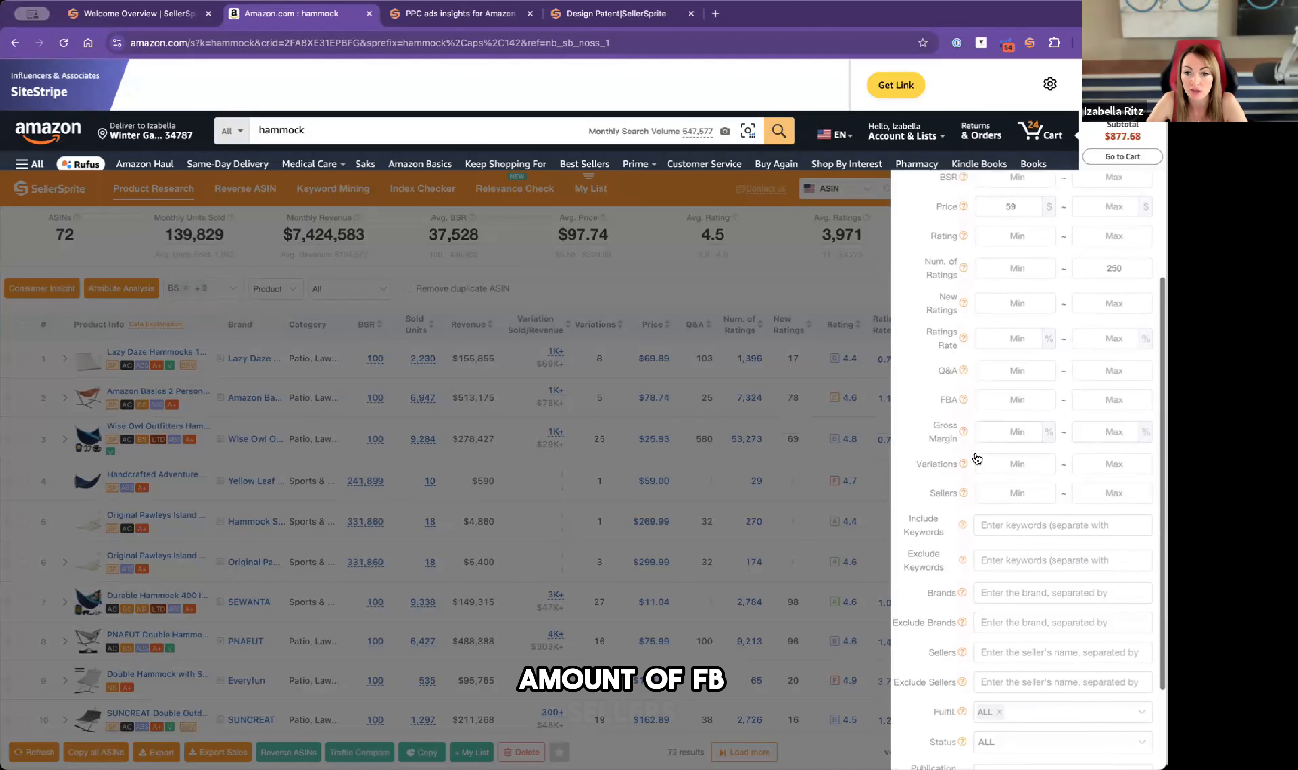
{"action": "scroll", "coordinate": [1000, 441], "scroll_direction": "down", "scroll_amount": 1}
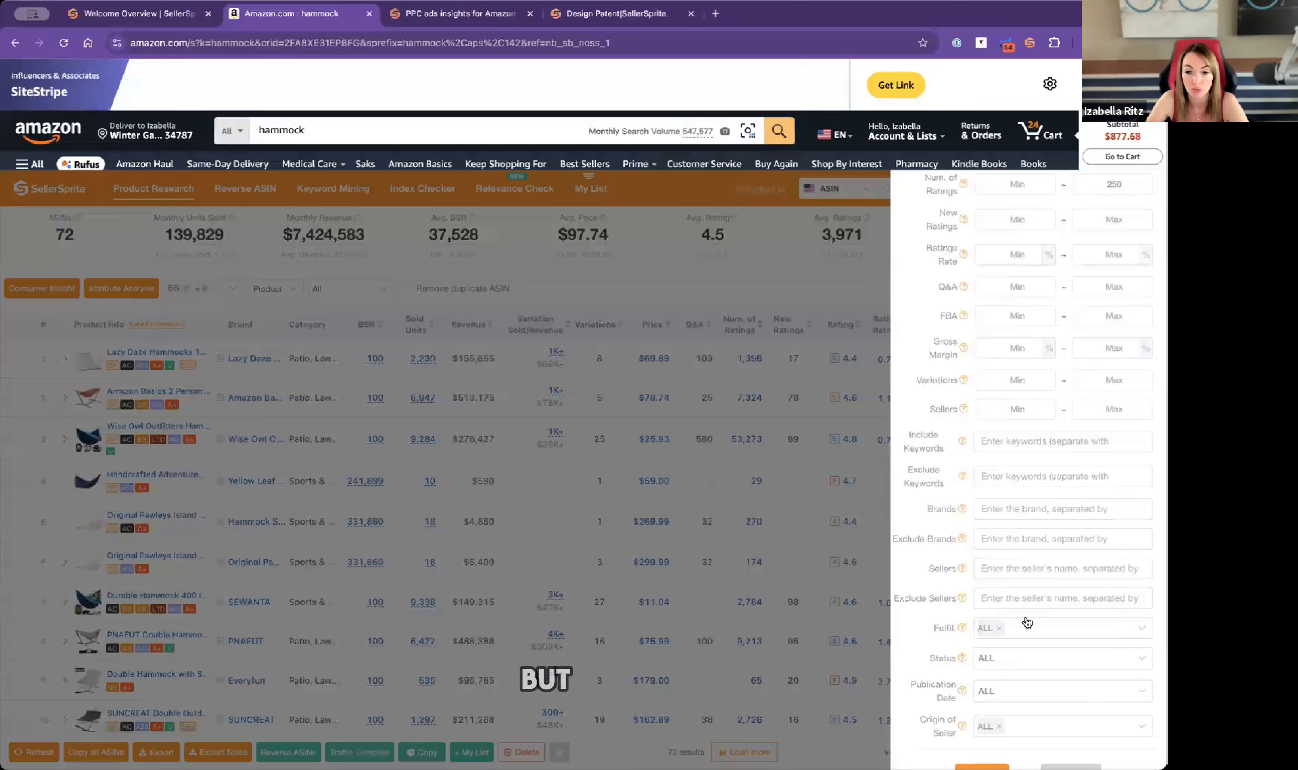
{"action": "left_click", "coordinate": [1141, 630]}
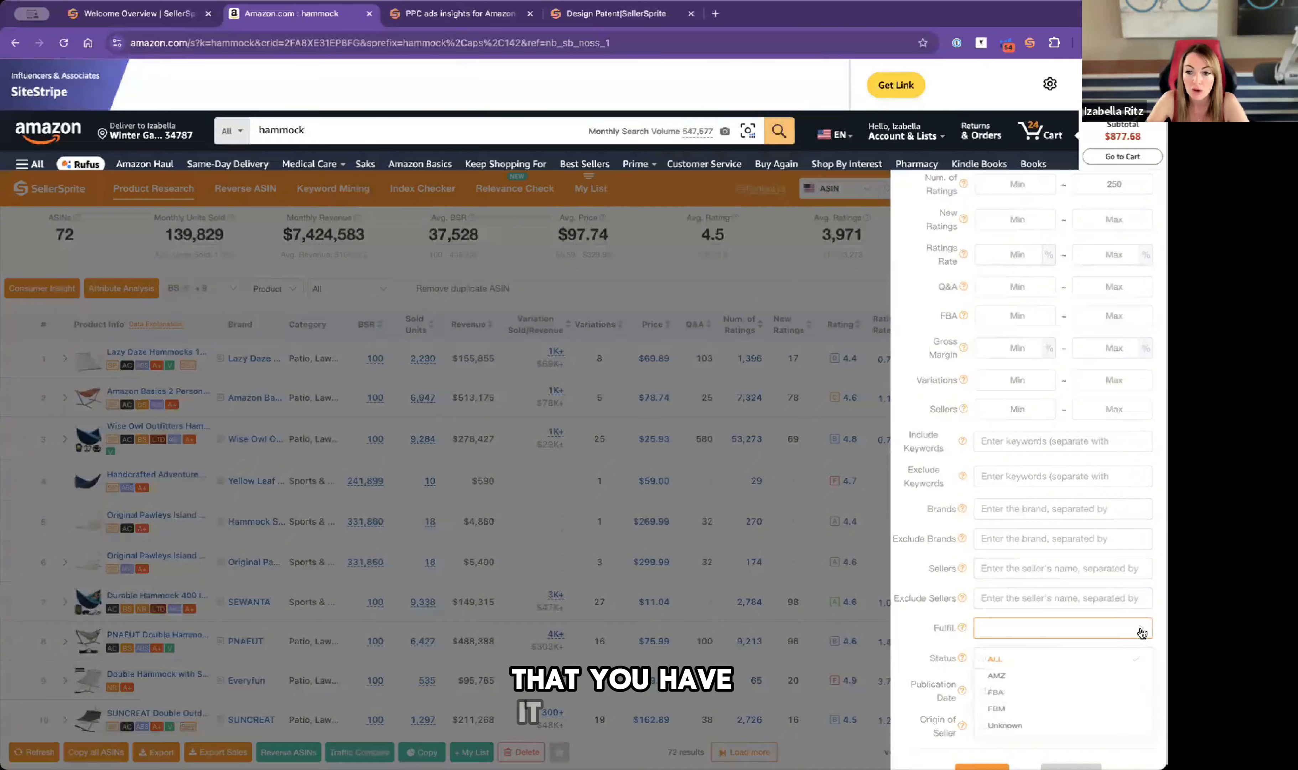
{"action": "left_click", "coordinate": [1043, 704]}
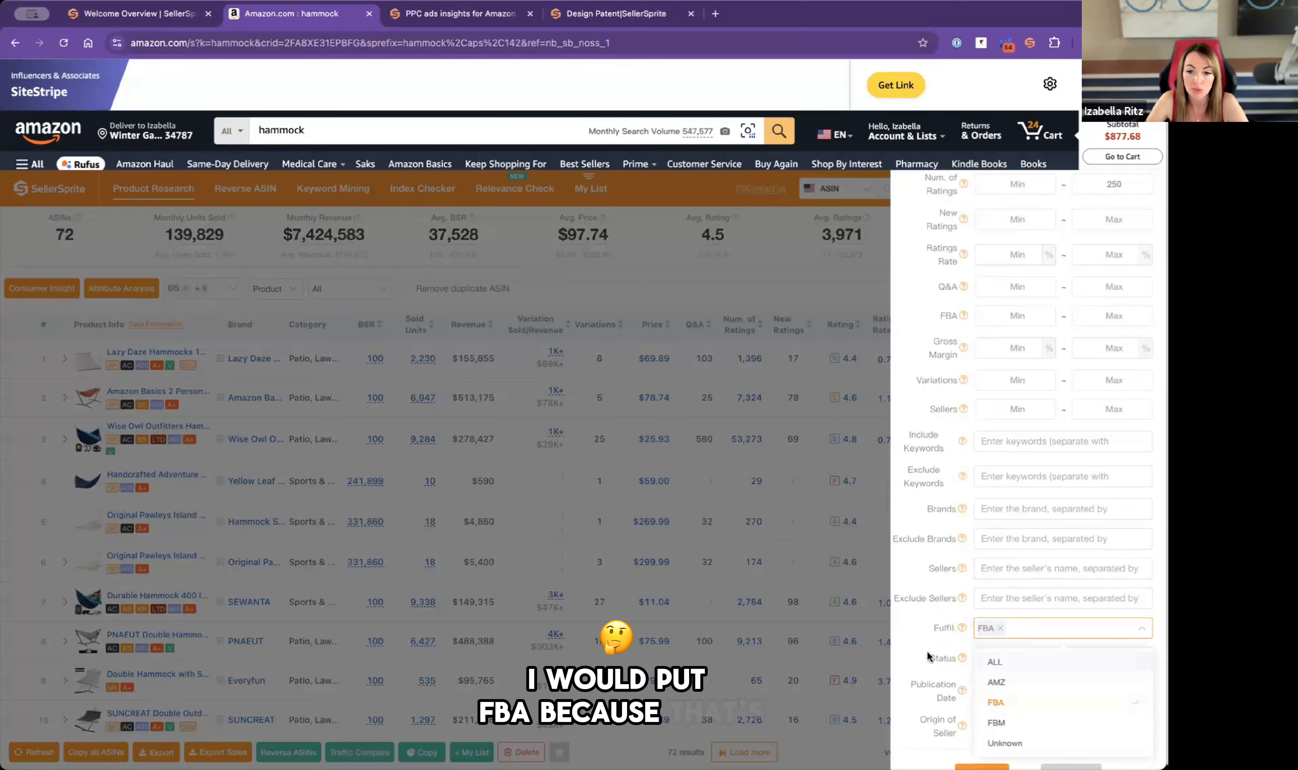
{"action": "left_click", "coordinate": [1001, 627]}
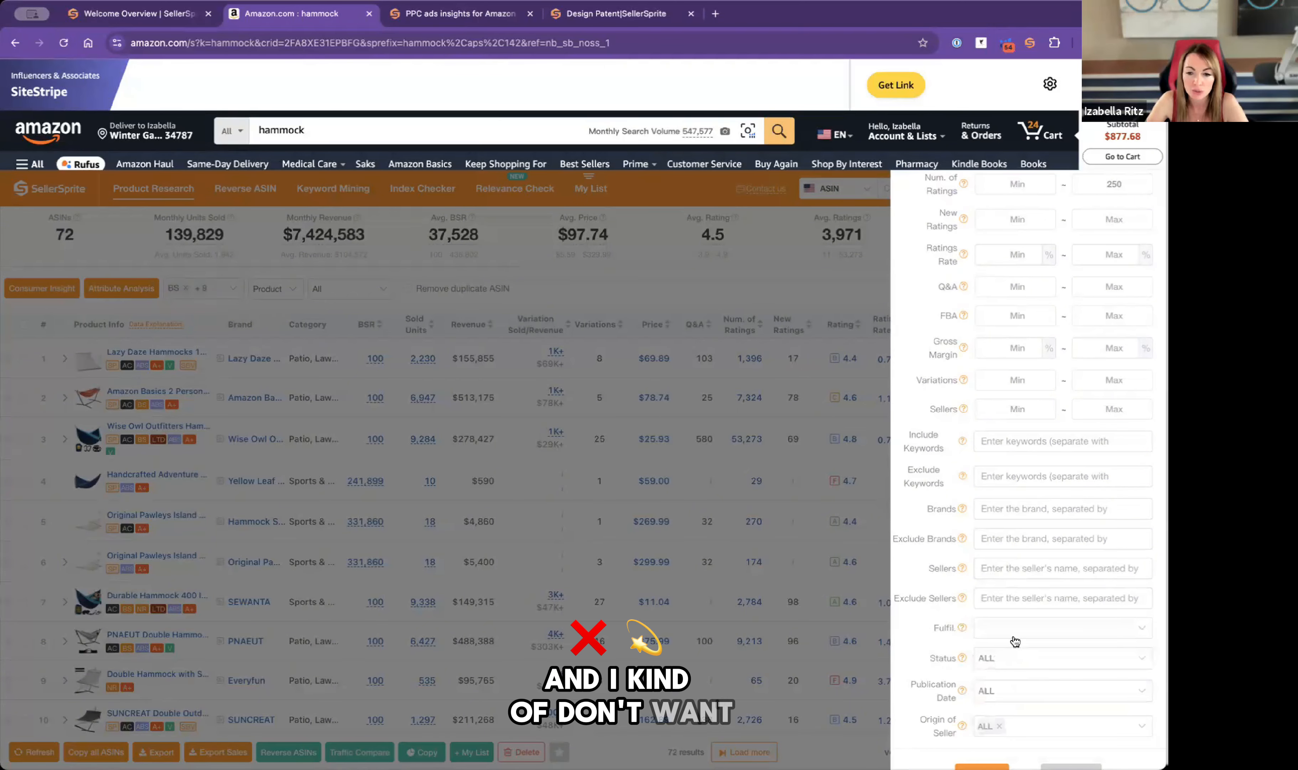
{"action": "left_click", "coordinate": [1015, 630]}
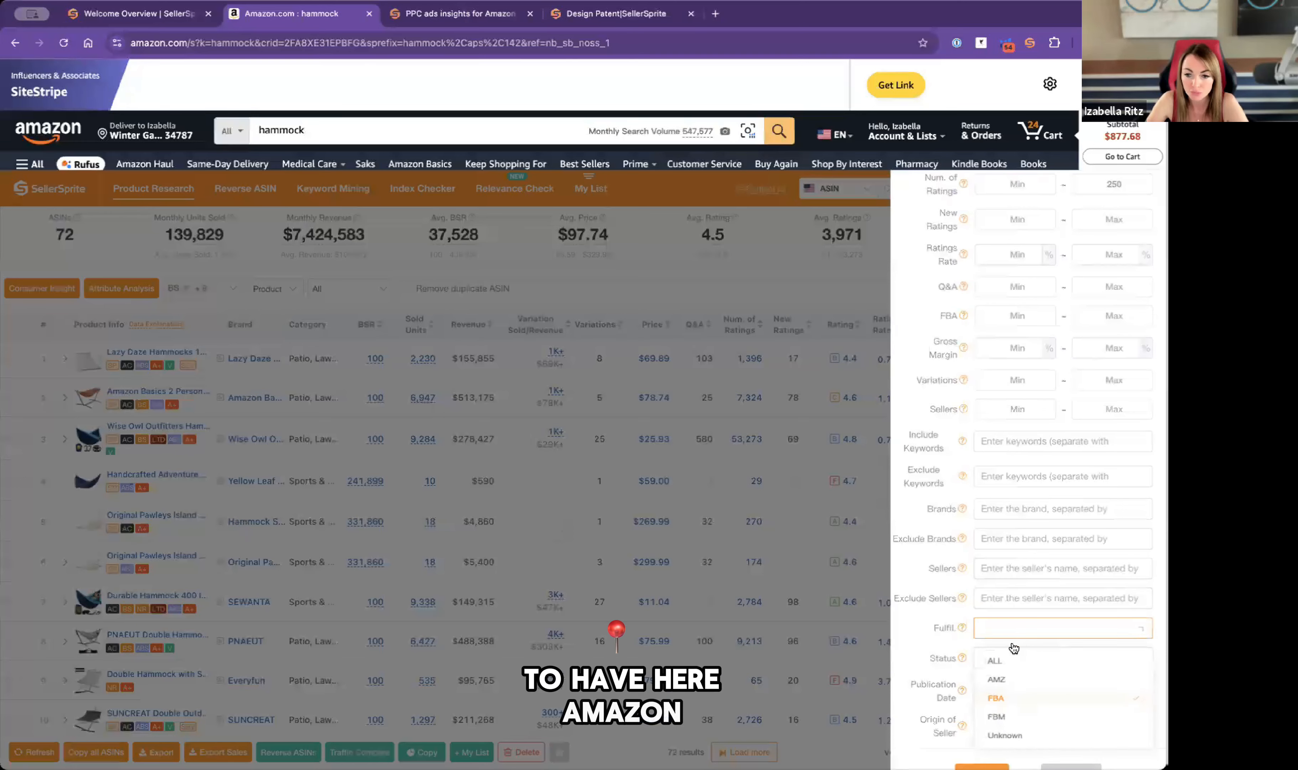
{"action": "left_click", "coordinate": [1015, 709]}
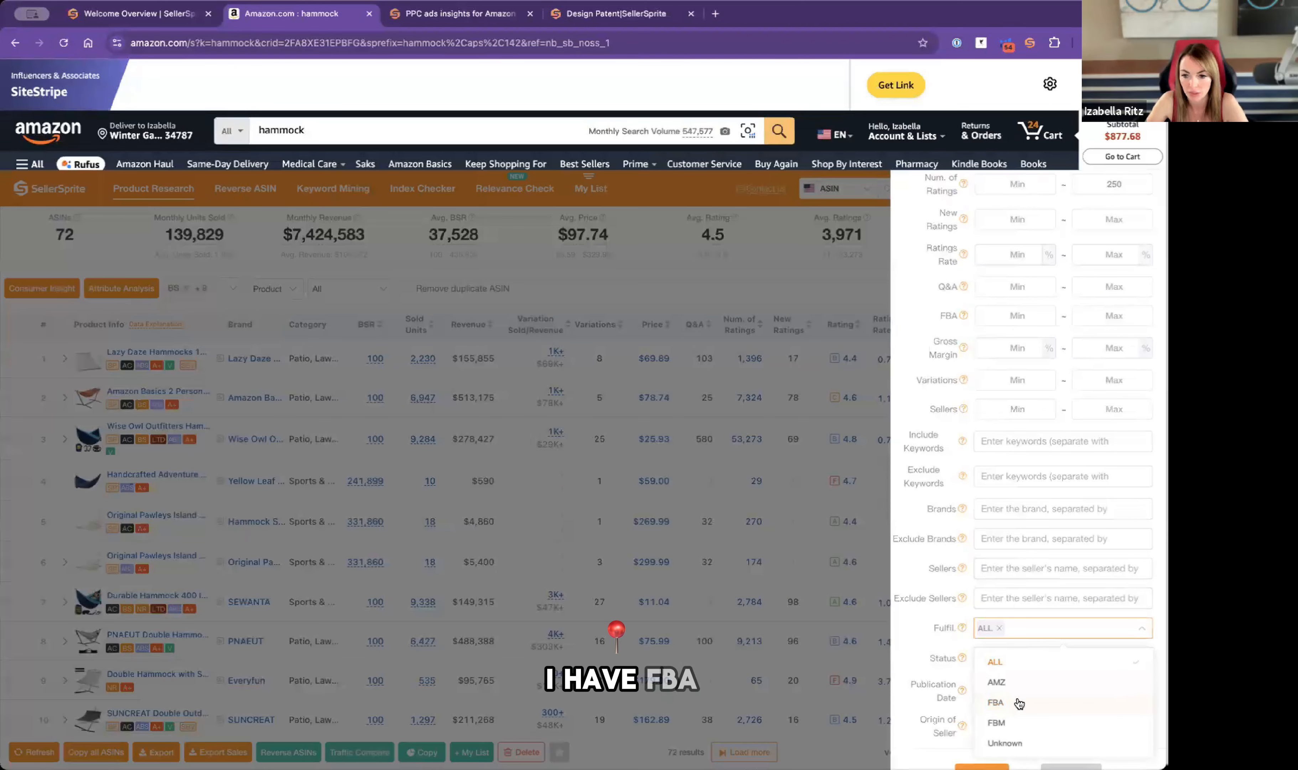
{"action": "left_click", "coordinate": [1018, 703]}
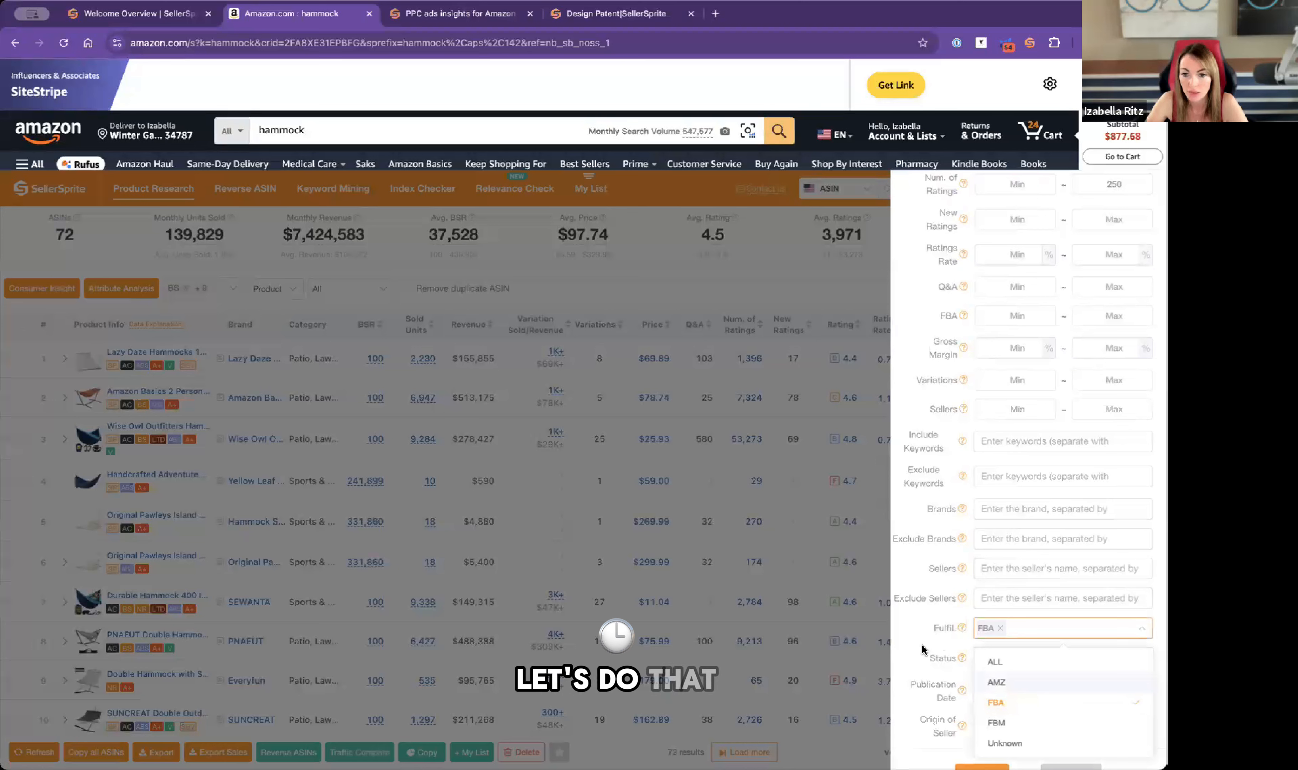
{"action": "left_click", "coordinate": [1020, 637]}
{"action": "left_click", "coordinate": [1024, 633]}
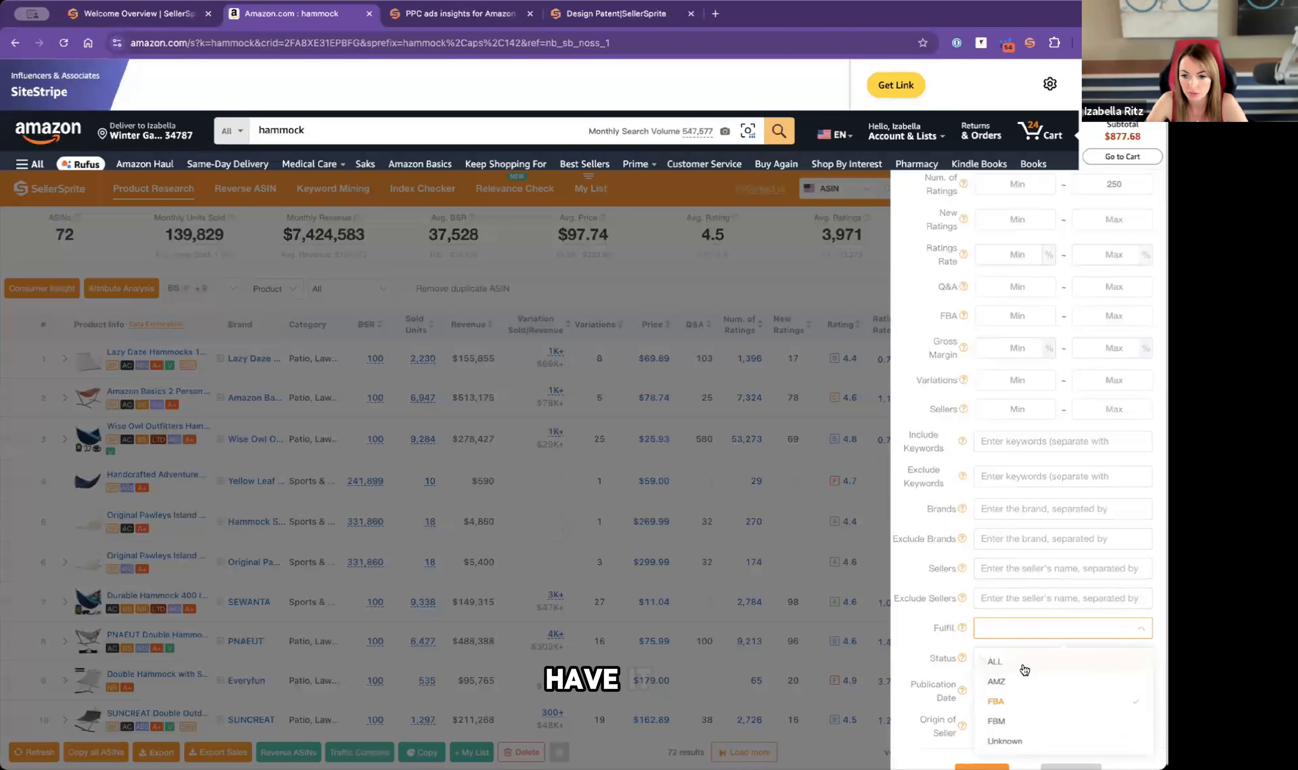
{"action": "left_click", "coordinate": [1025, 705]}
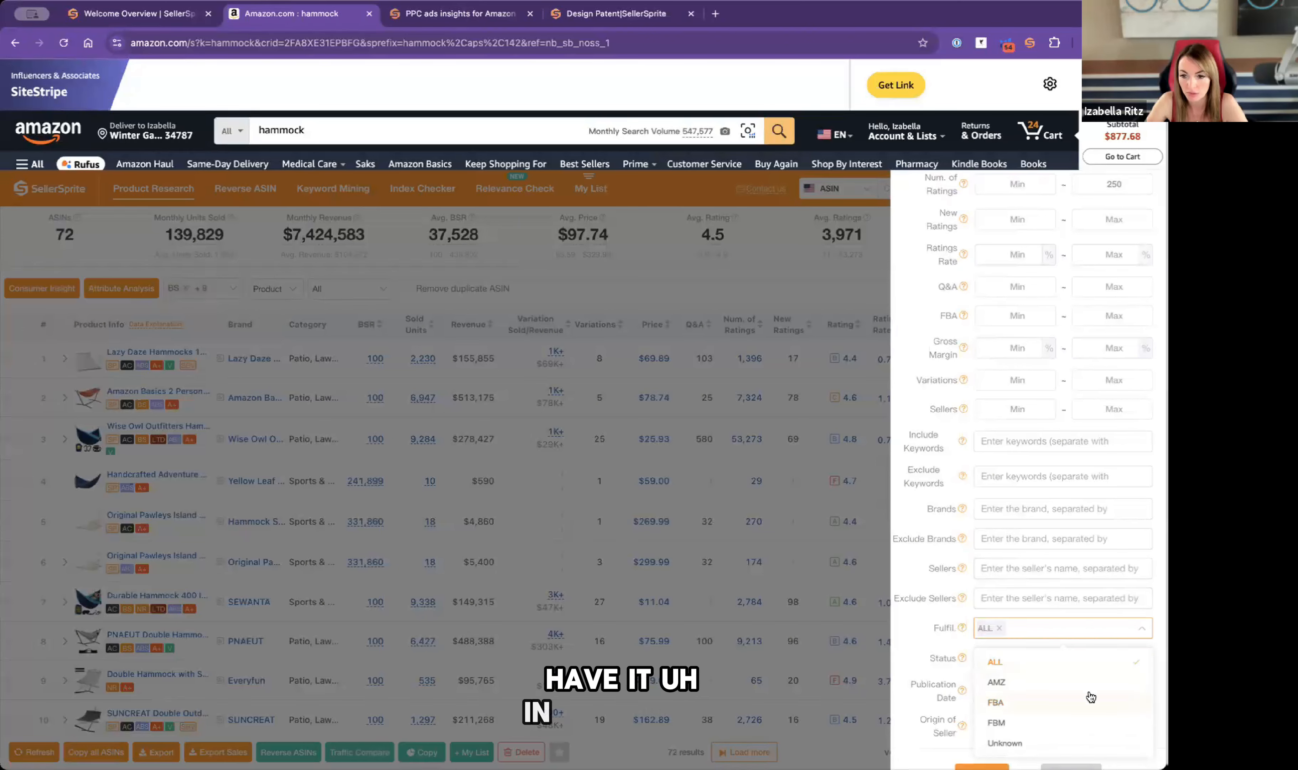
{"action": "left_click", "coordinate": [971, 671]}
Set the publication date filter to Past 2 Year and apply the product filters.
{"action": "scroll", "coordinate": [990, 659], "scroll_direction": "down", "scroll_amount": 1}
{"action": "left_click", "coordinate": [995, 631]}
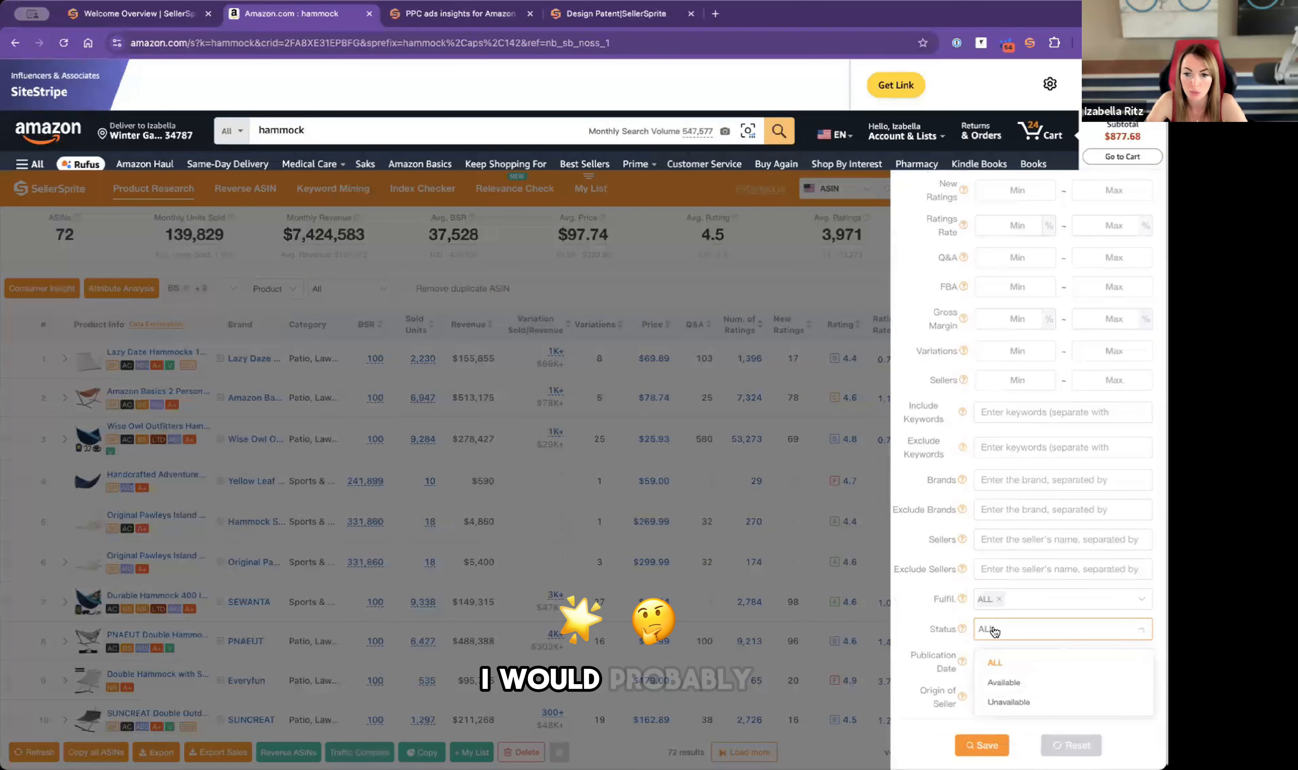
{"action": "scroll", "coordinate": [934, 646], "scroll_direction": "down", "scroll_amount": 1}
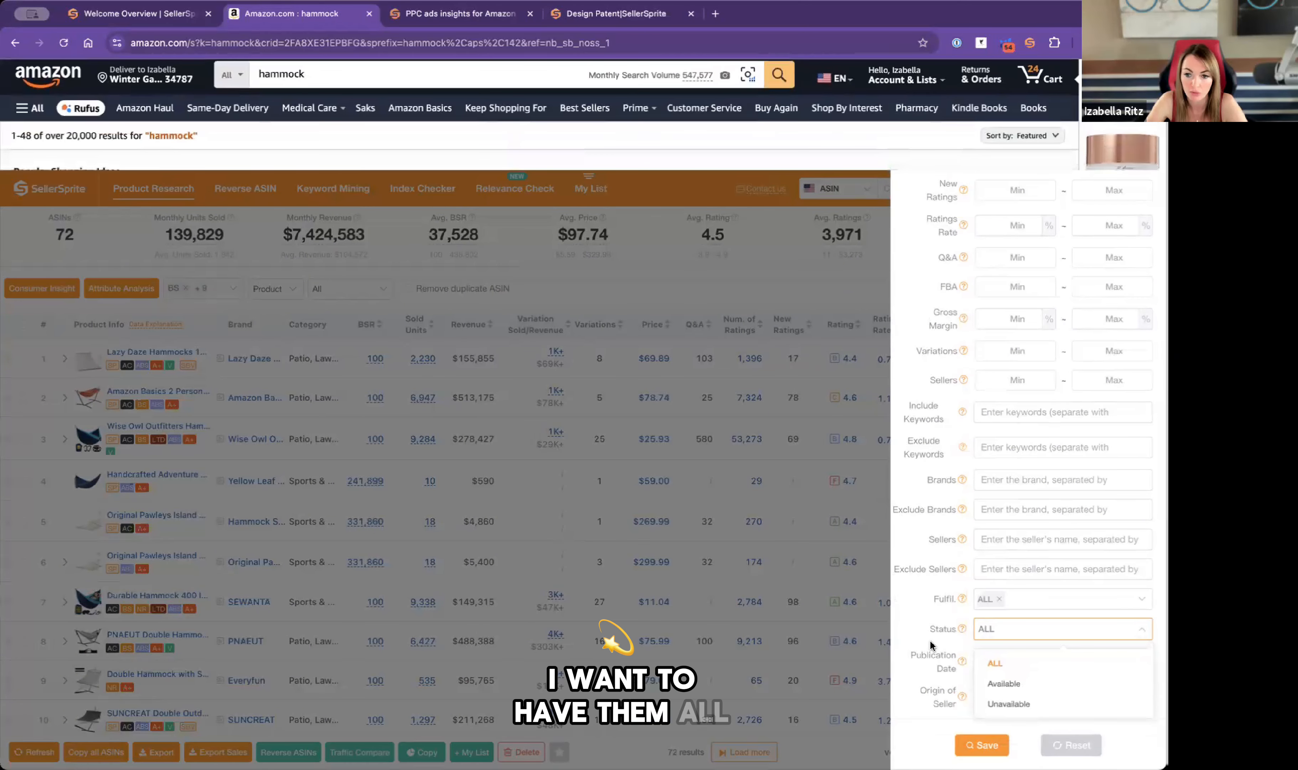
{"action": "left_click", "coordinate": [967, 669]}
{"action": "scroll", "coordinate": [980, 669], "scroll_direction": "down", "scroll_amount": 1}
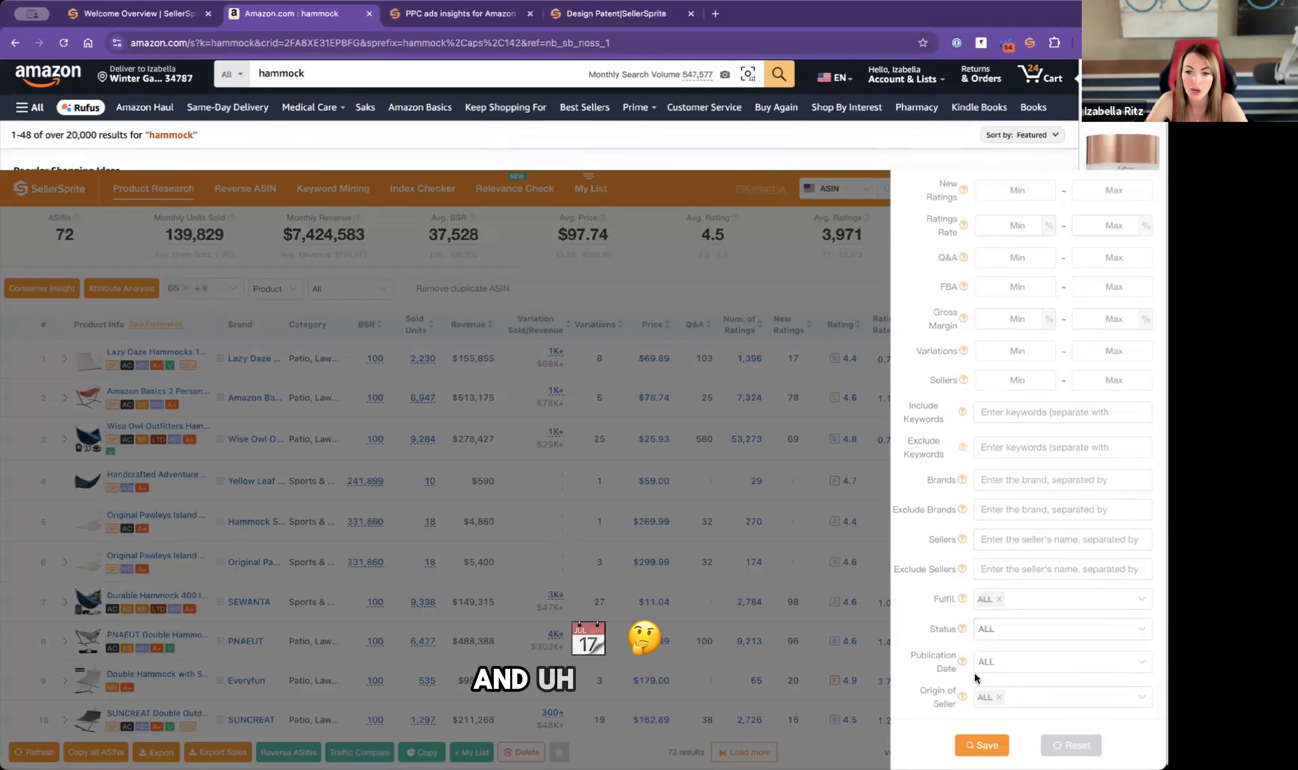
{"action": "left_click", "coordinate": [995, 665]}
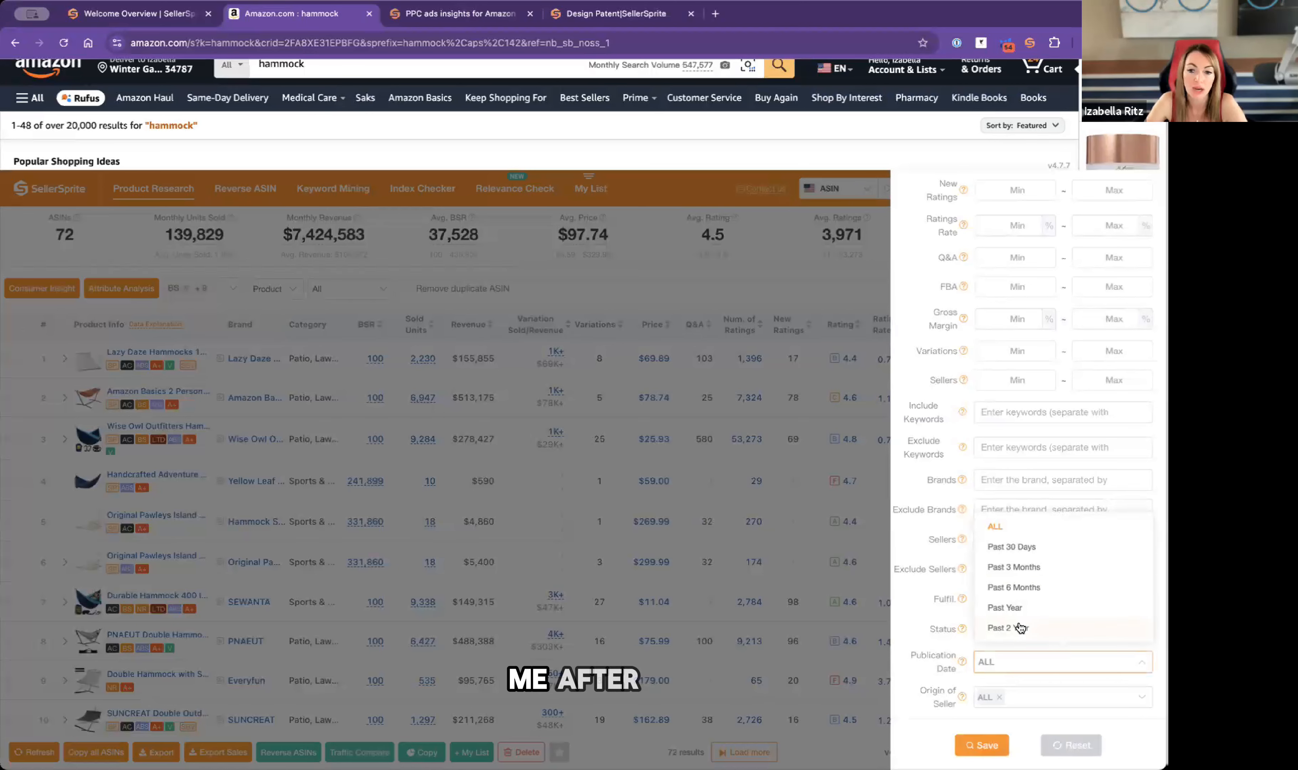
{"action": "left_click", "coordinate": [1007, 627]}
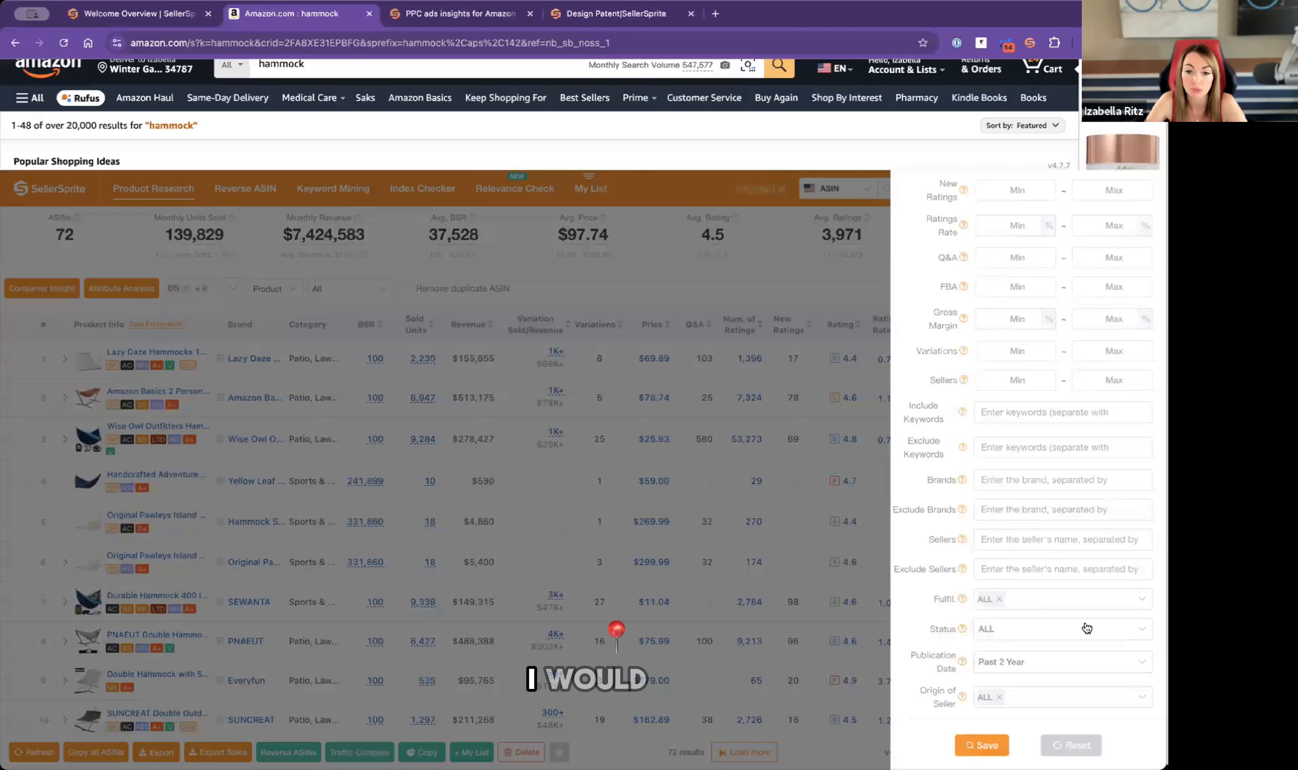
{"action": "left_click", "coordinate": [985, 745]}
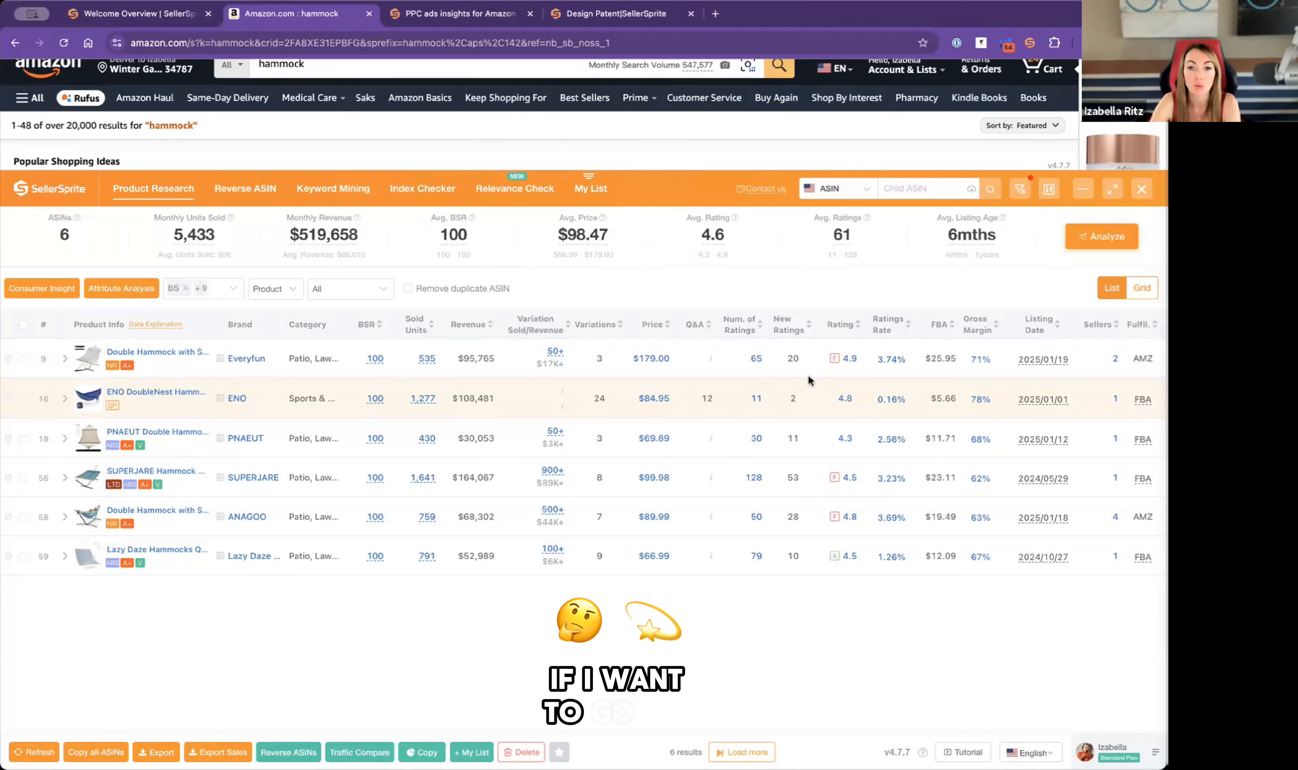
Open Reverse ASIN and shrink the SellerSprite panel to reveal the ASIN of the sponsored Lazy Daze hammock in the search results.
{"action": "scroll", "coordinate": [707, 324], "scroll_direction": "up", "scroll_amount": 1}
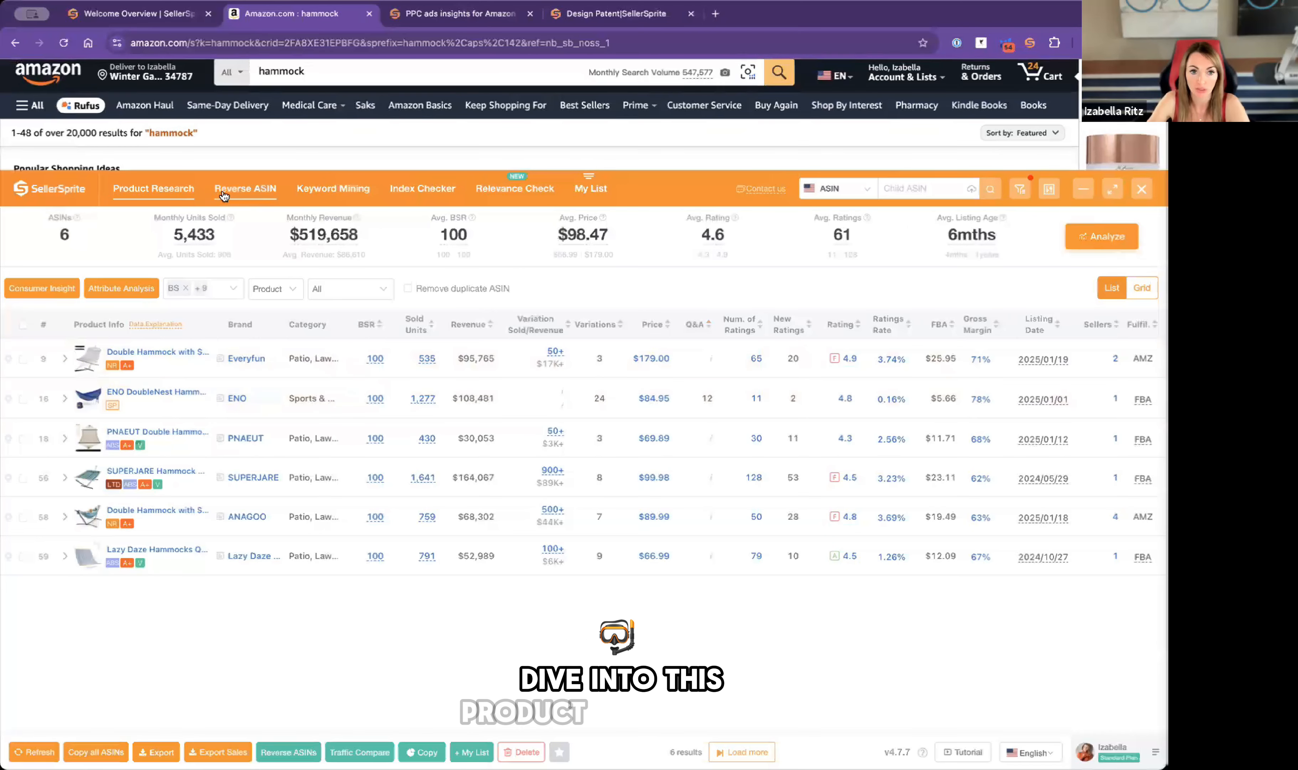
{"action": "left_click", "coordinate": [255, 195]}
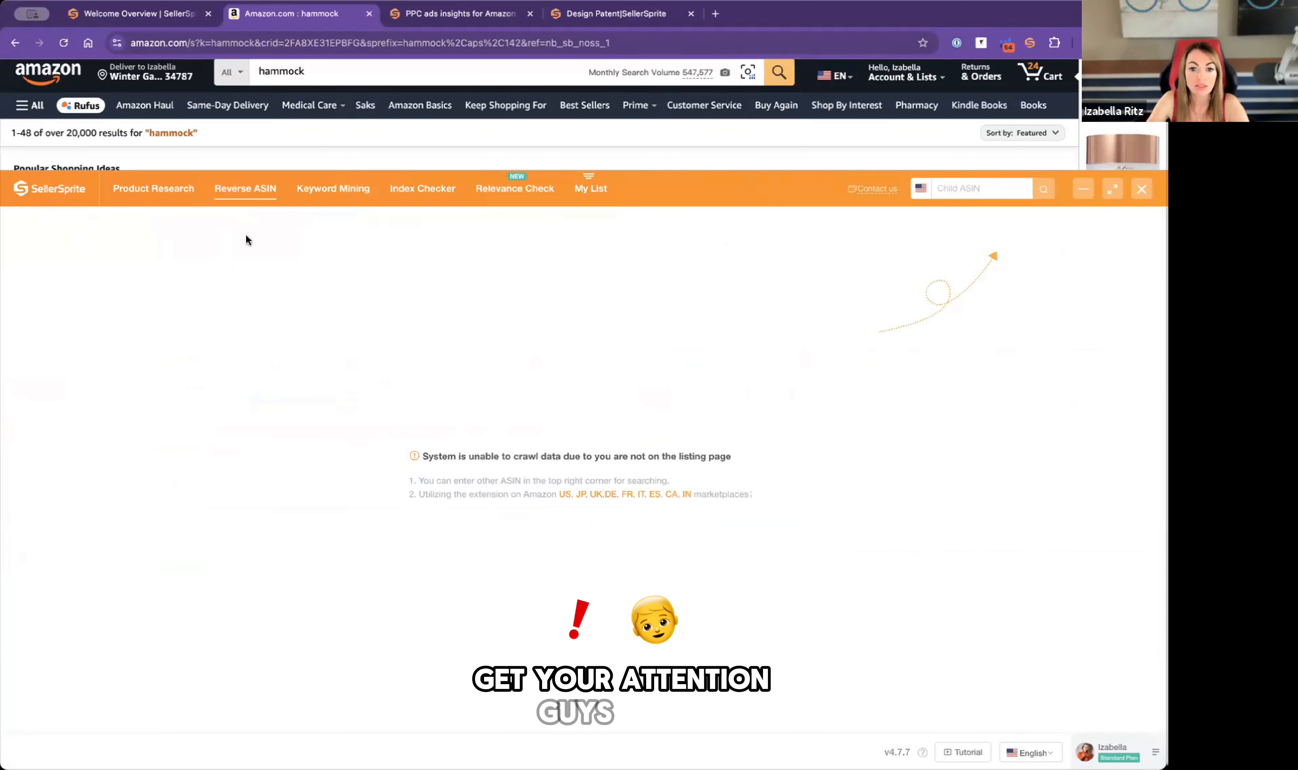
{"action": "left_click", "coordinate": [967, 186]}
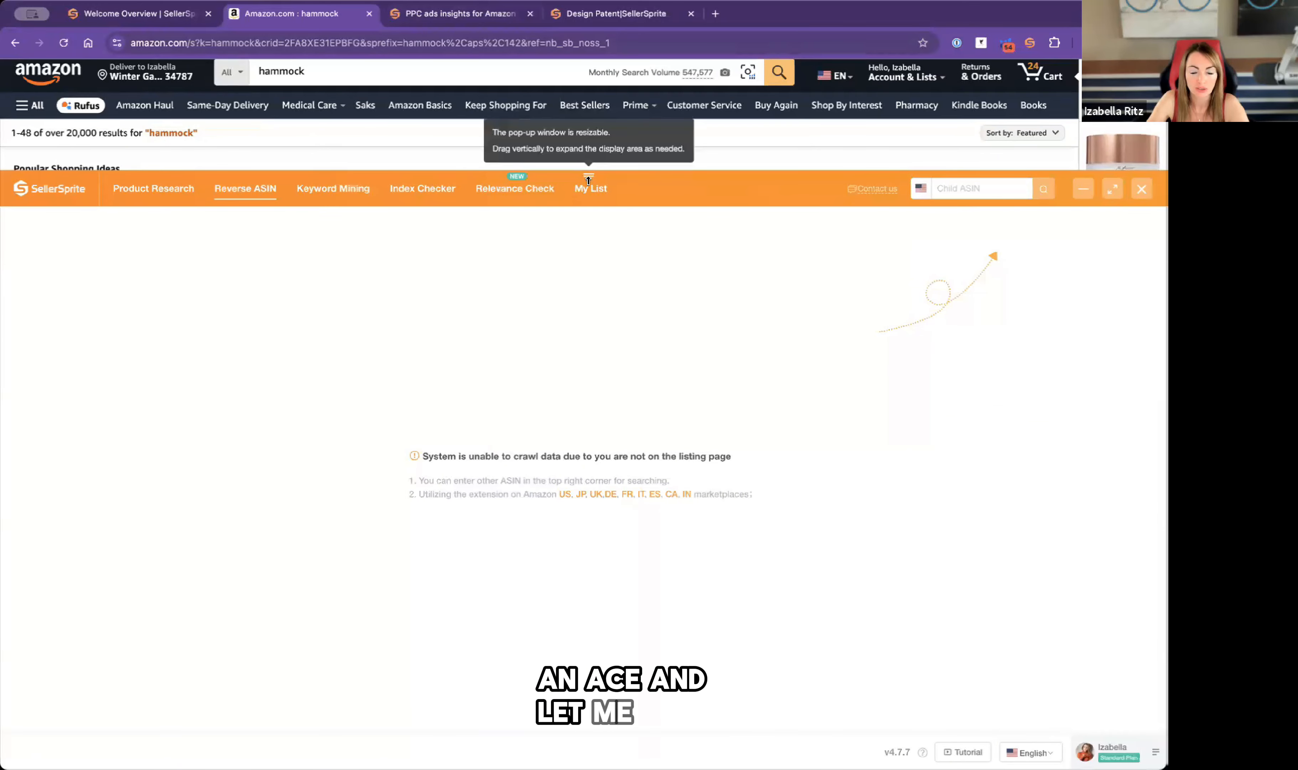
{"action": "left_click_drag", "start_coordinate": [588, 176], "coordinate": [575, 436]}
{"action": "scroll", "coordinate": [575, 436], "scroll_direction": "down", "scroll_amount": 3}
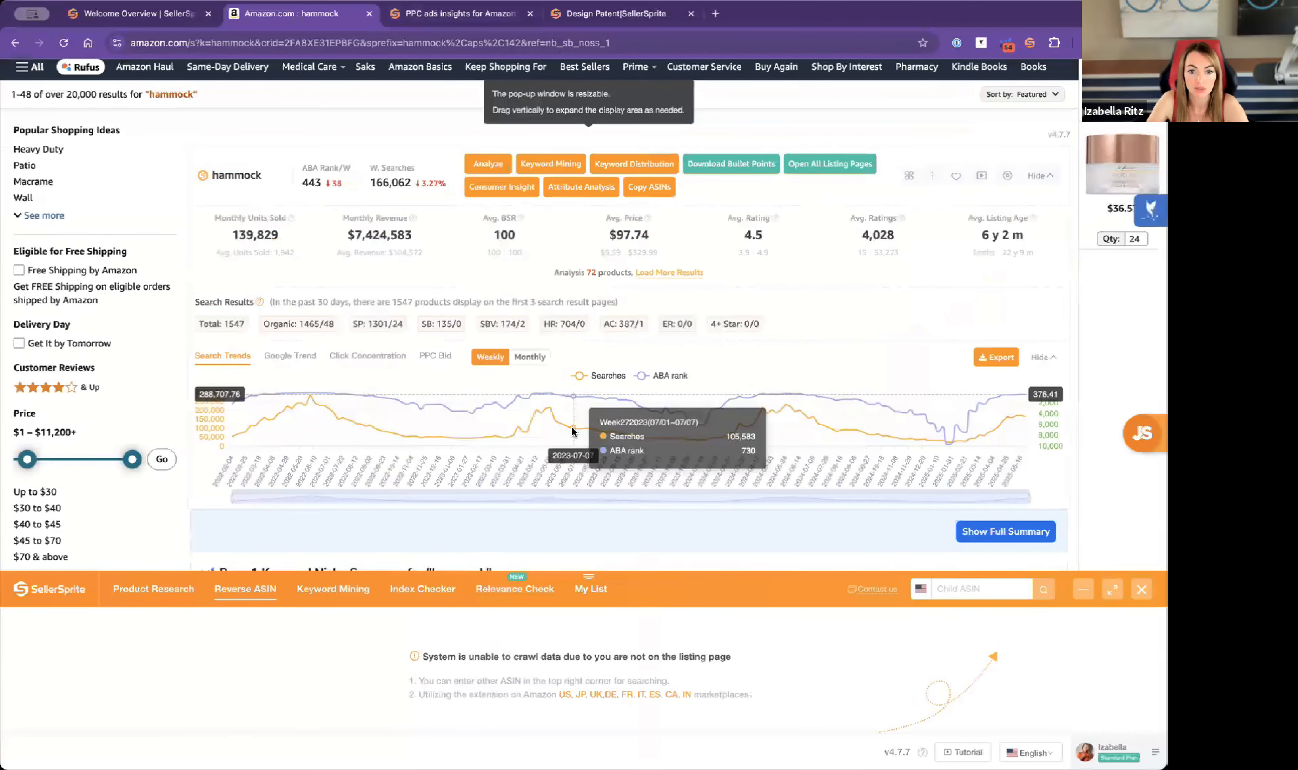
{"action": "left_click_drag", "start_coordinate": [586, 602], "coordinate": [587, 626]}
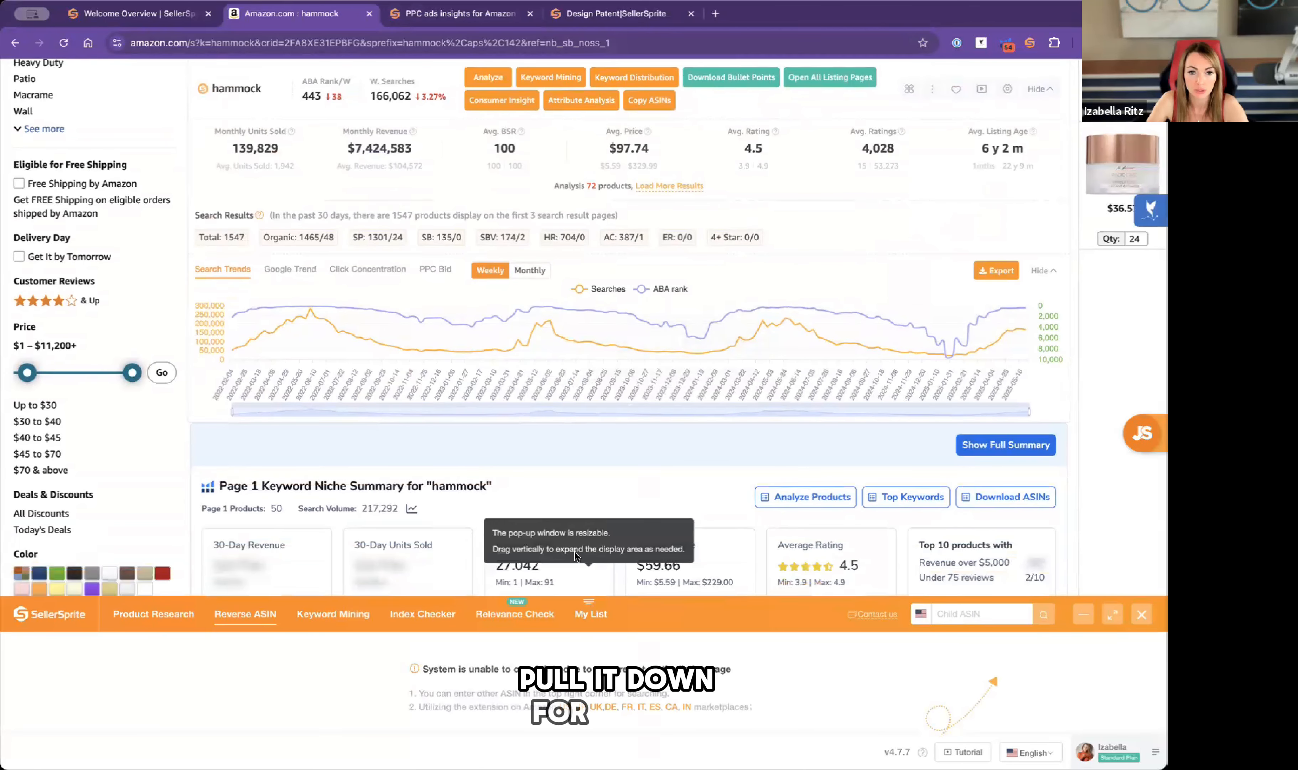
{"action": "scroll", "coordinate": [449, 420], "scroll_direction": "down", "scroll_amount": 8}
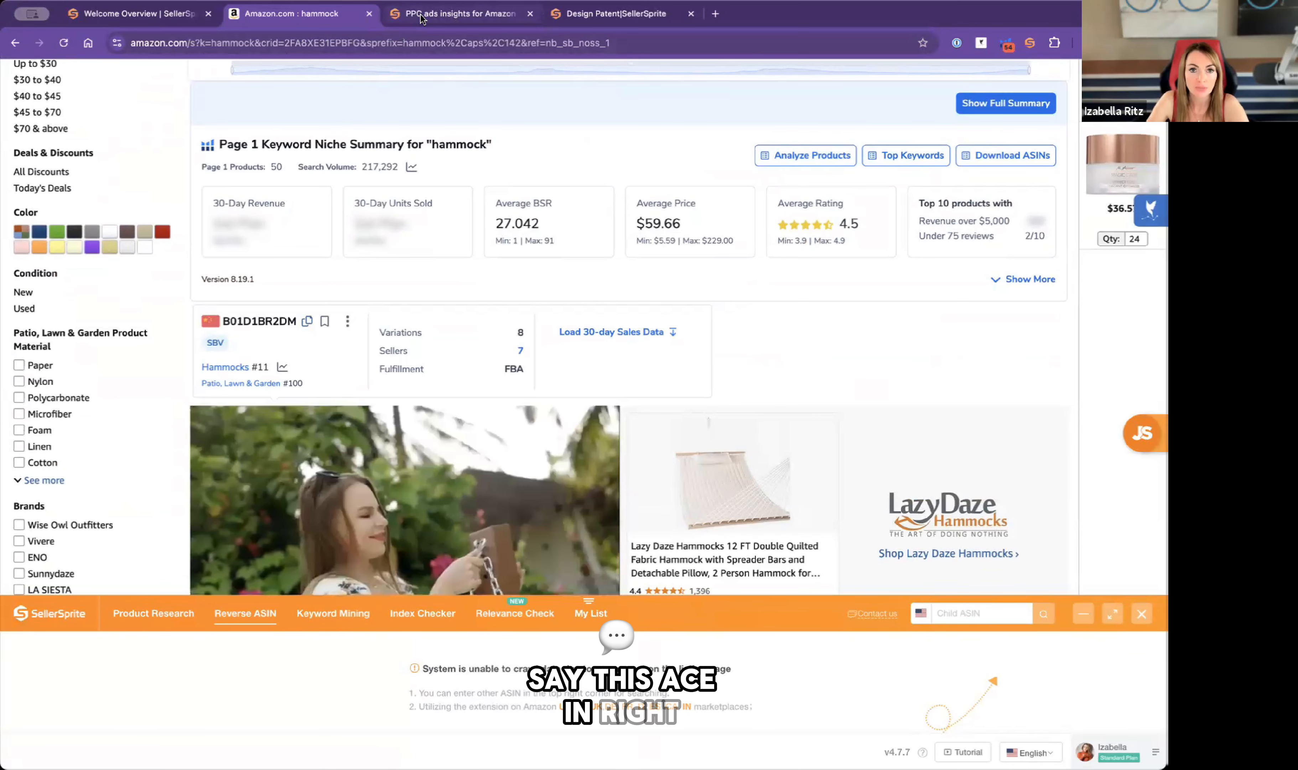
Run a reverse ASIN lookup for the Lazy Daze hammock, B01D1BR2DM.
{"action": "left_click_drag", "start_coordinate": [513, 606], "coordinate": [600, 221]}
{"action": "left_click", "coordinate": [959, 613]}
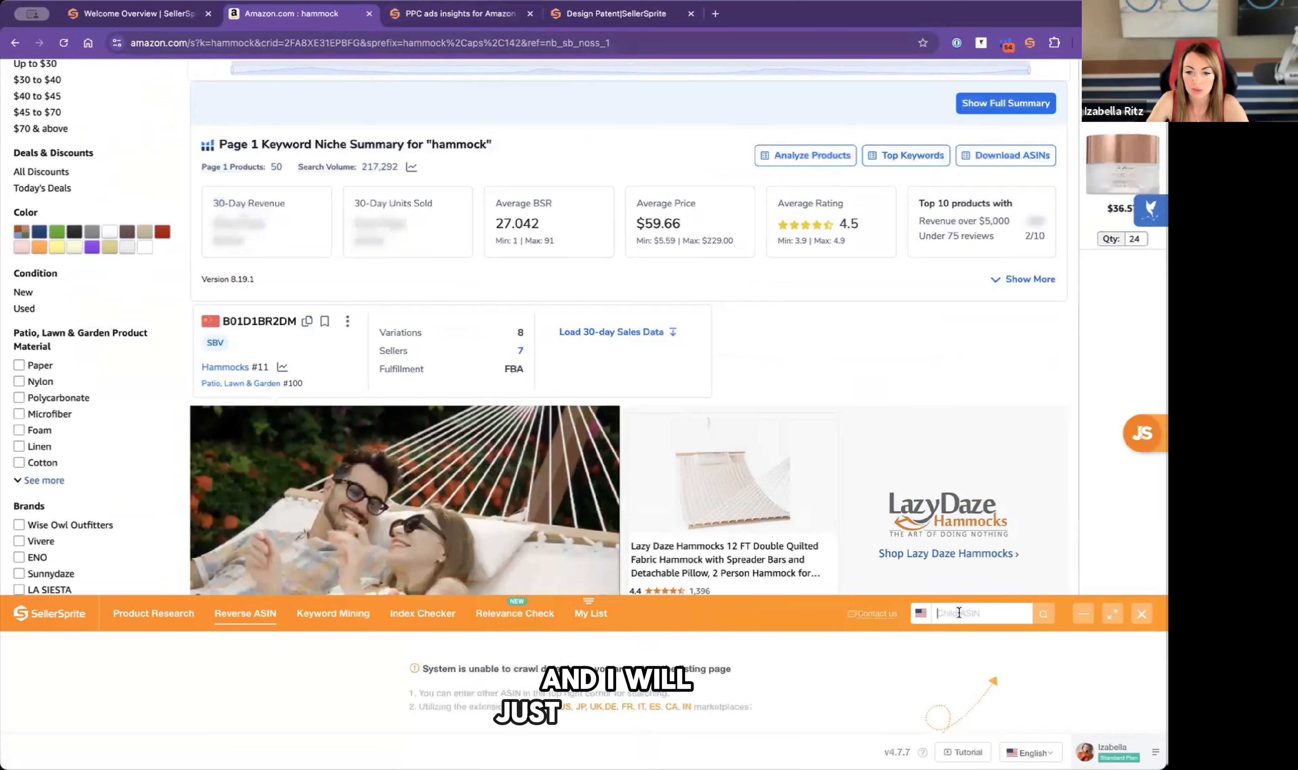
{"action": "type", "text": "B01D1BR2DM"}
{"action": "left_click", "coordinate": [1036, 615]}
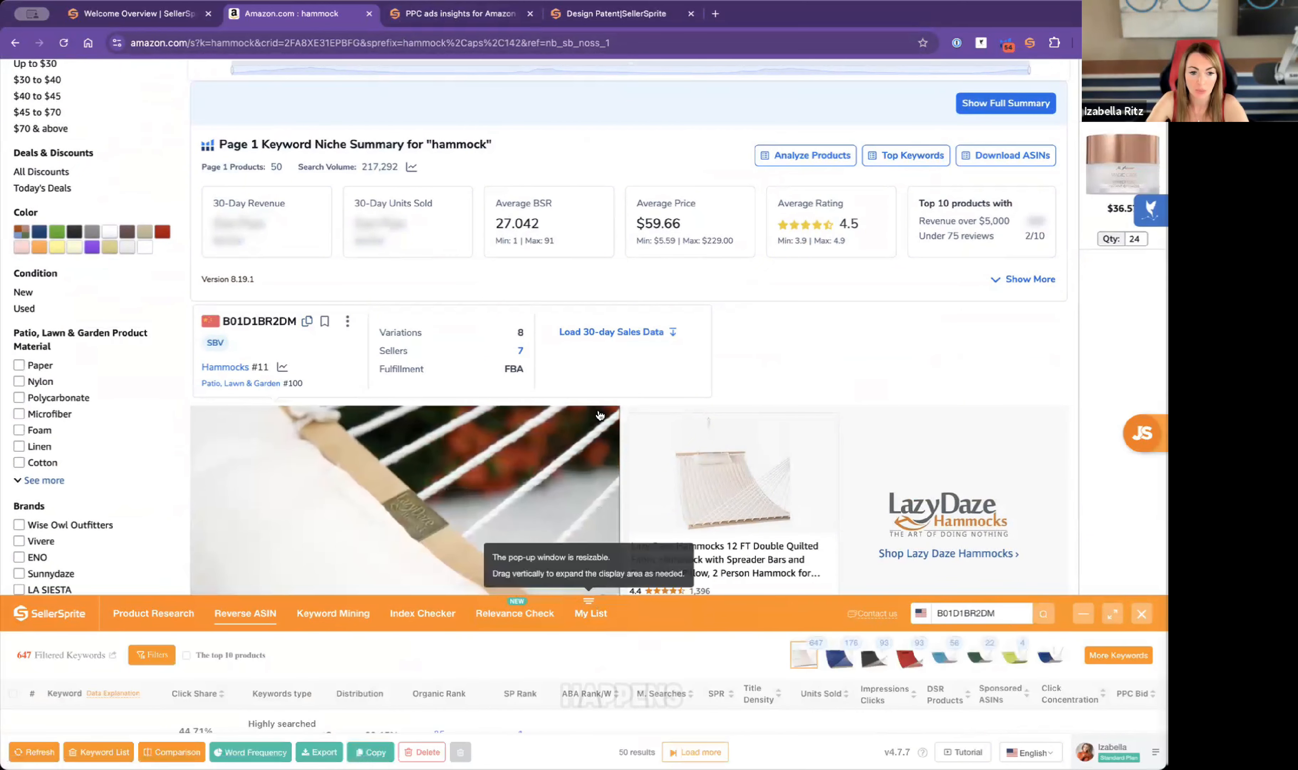
Enlarge the SellerSprite panel and examine the ASIN's keywords, click share, keyword types and organic and sponsored ranks.
{"action": "left_click_drag", "start_coordinate": [592, 600], "coordinate": [590, 359]}
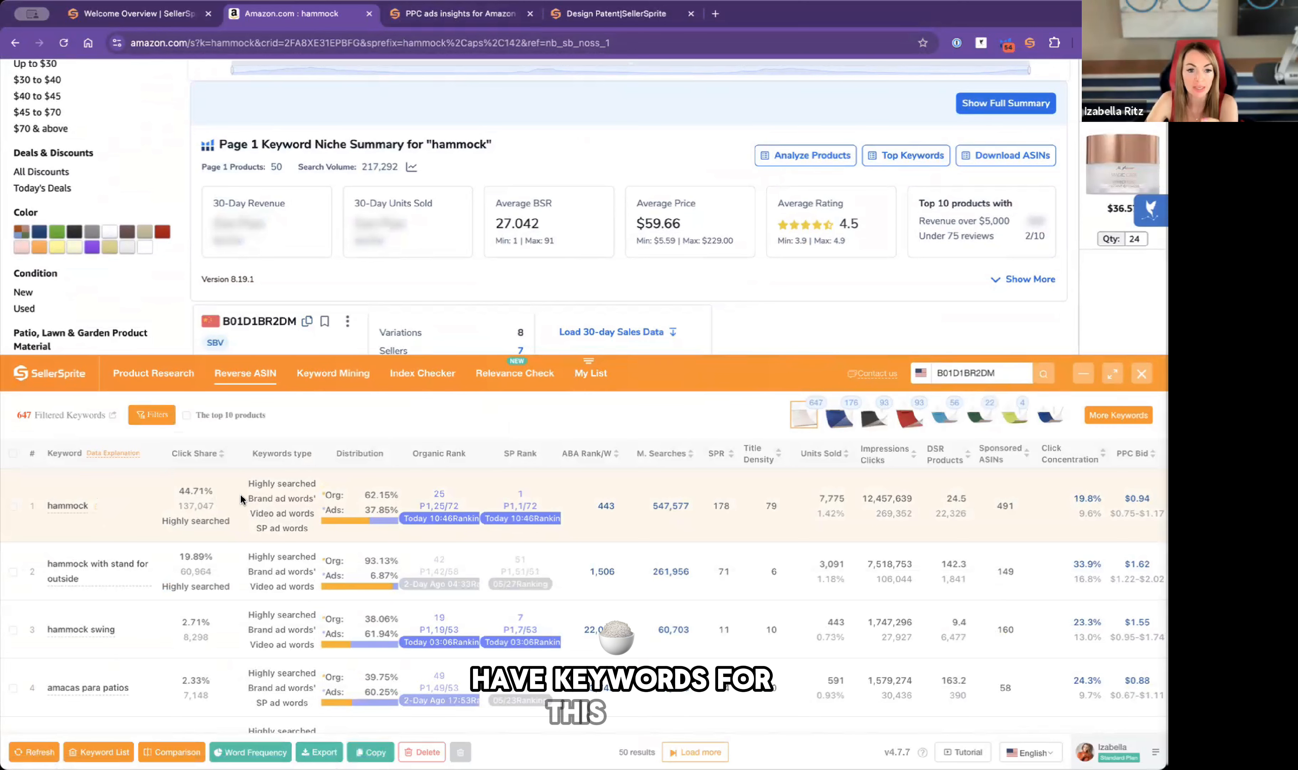
{"action": "left_click_drag", "start_coordinate": [560, 361], "coordinate": [553, 259]}
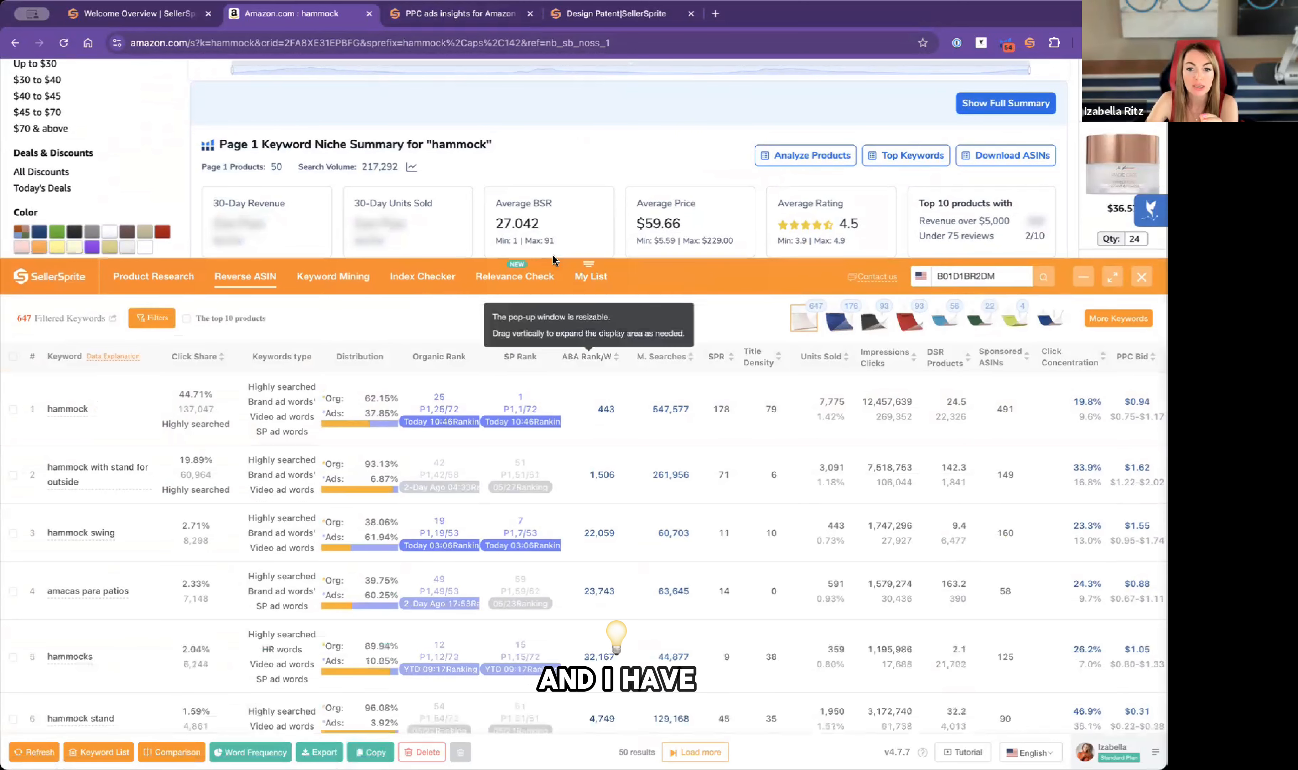
{"action": "mouse_move", "coordinate": [818, 310]}
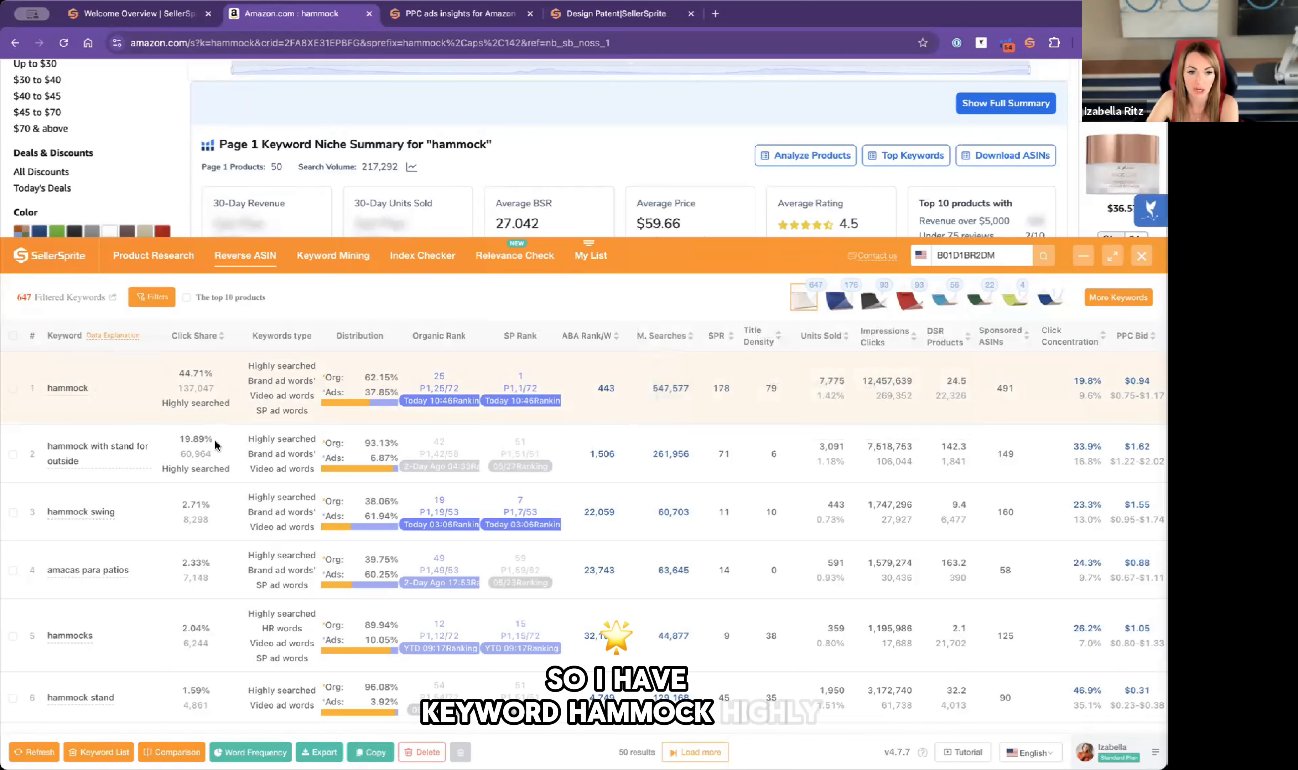
{"action": "mouse_move", "coordinate": [192, 338]}
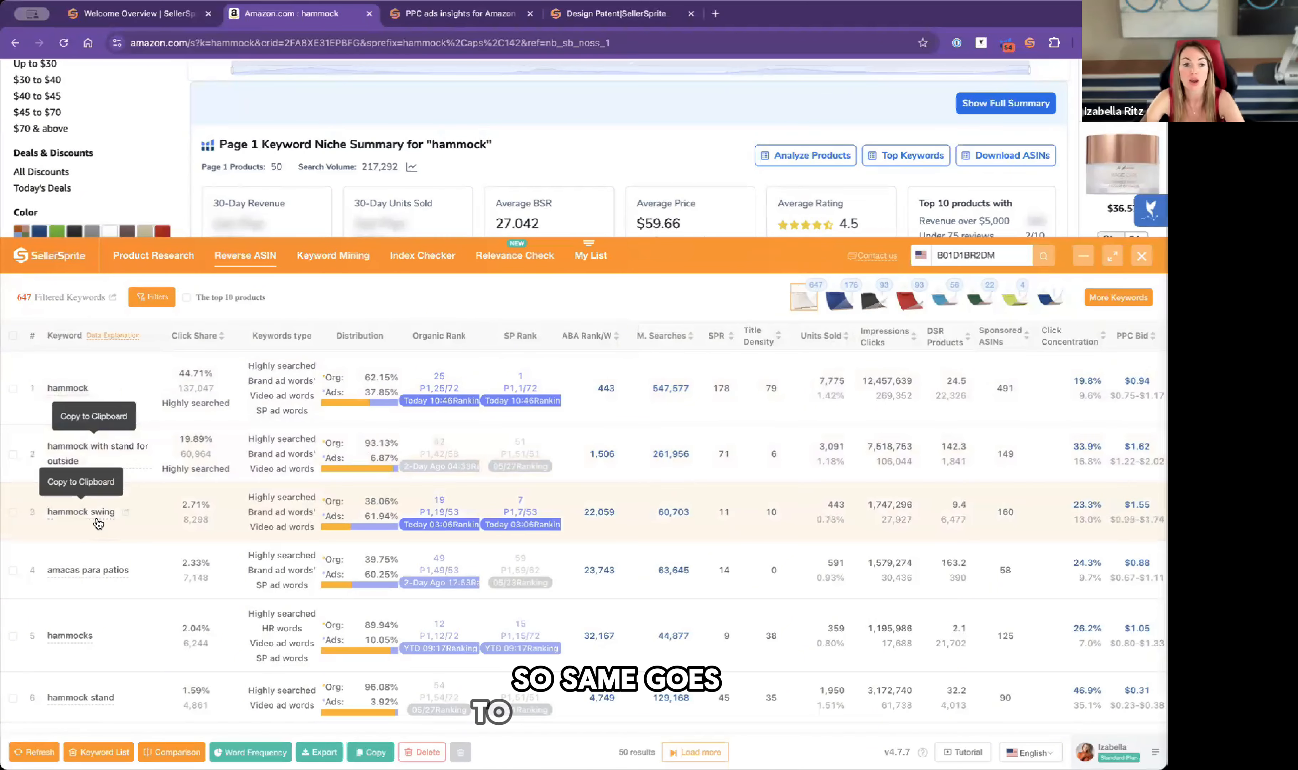
{"action": "scroll", "coordinate": [98, 523], "scroll_direction": "down", "scroll_amount": 12}
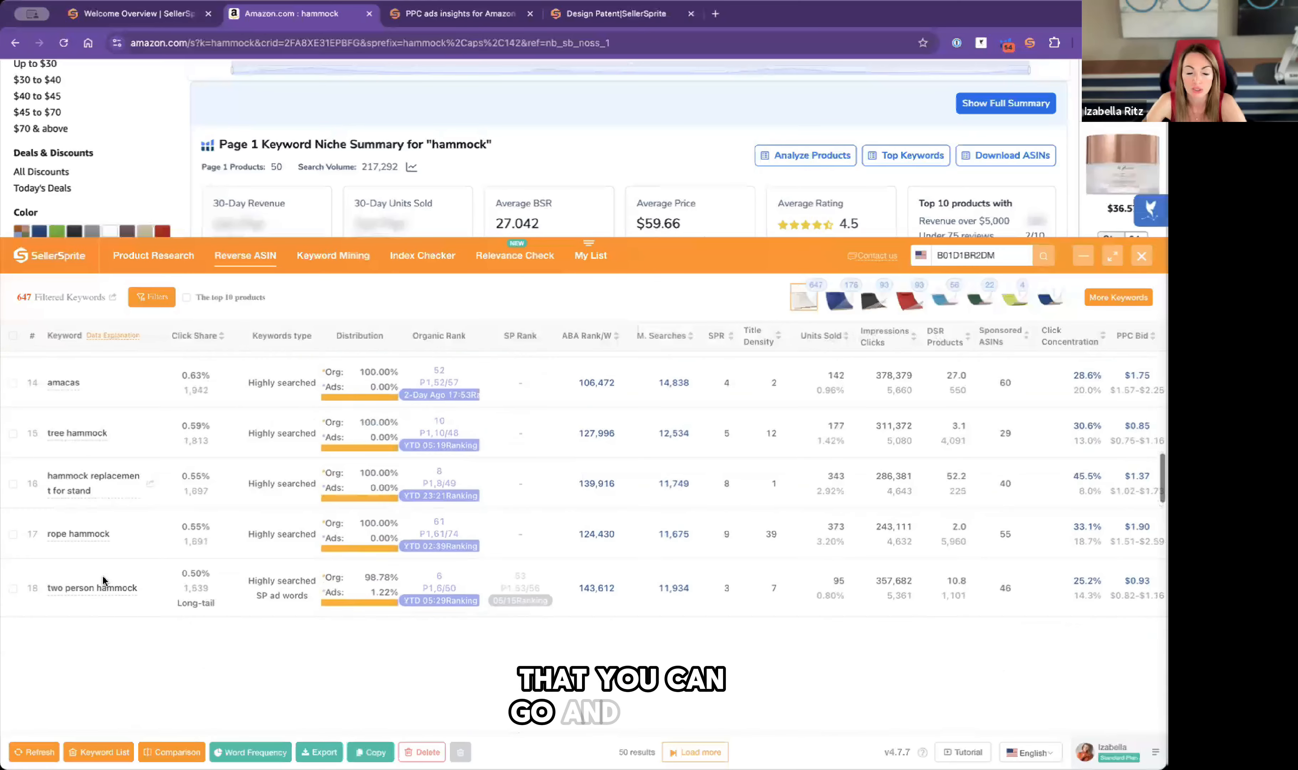
{"action": "scroll", "coordinate": [103, 580], "scroll_direction": "down", "scroll_amount": 5}
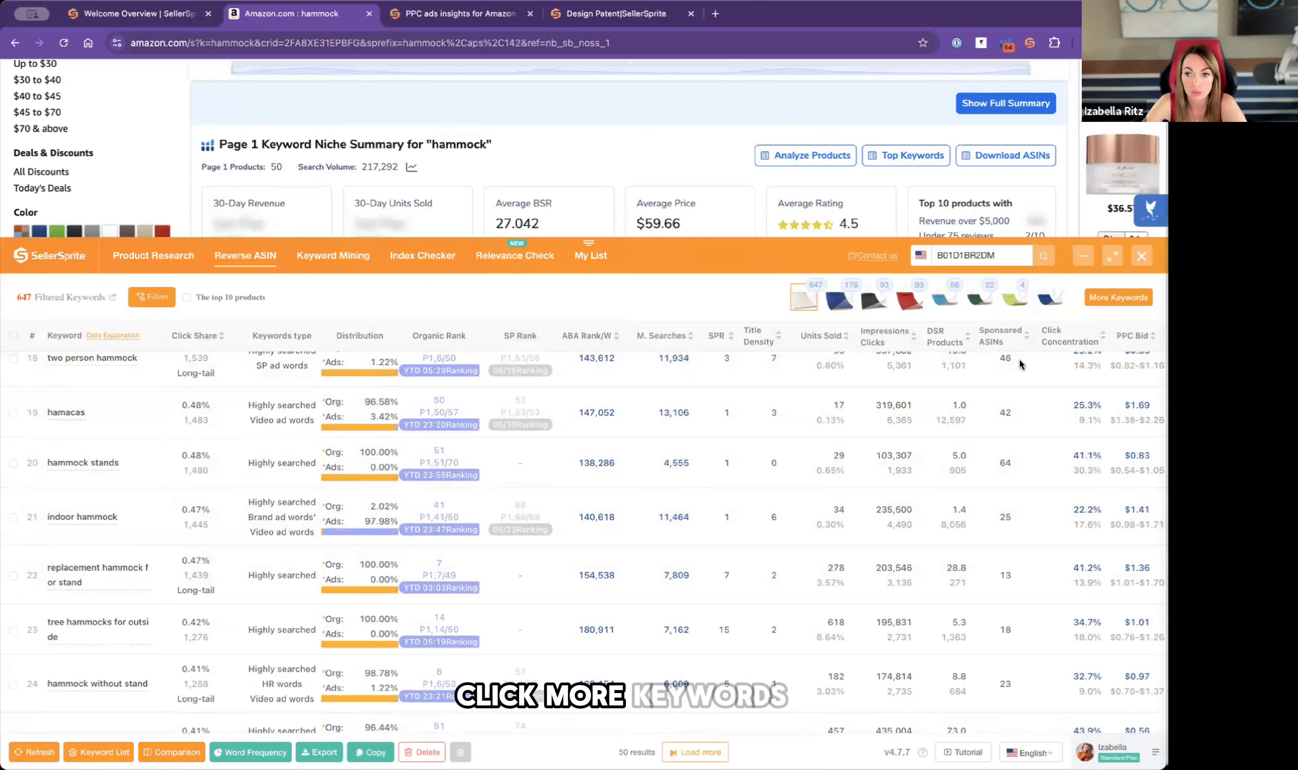
Open the full set of keywords for all variations of B01D1BR2DM and examine the word frequency and keyword list.
{"action": "left_click", "coordinate": [1119, 297]}
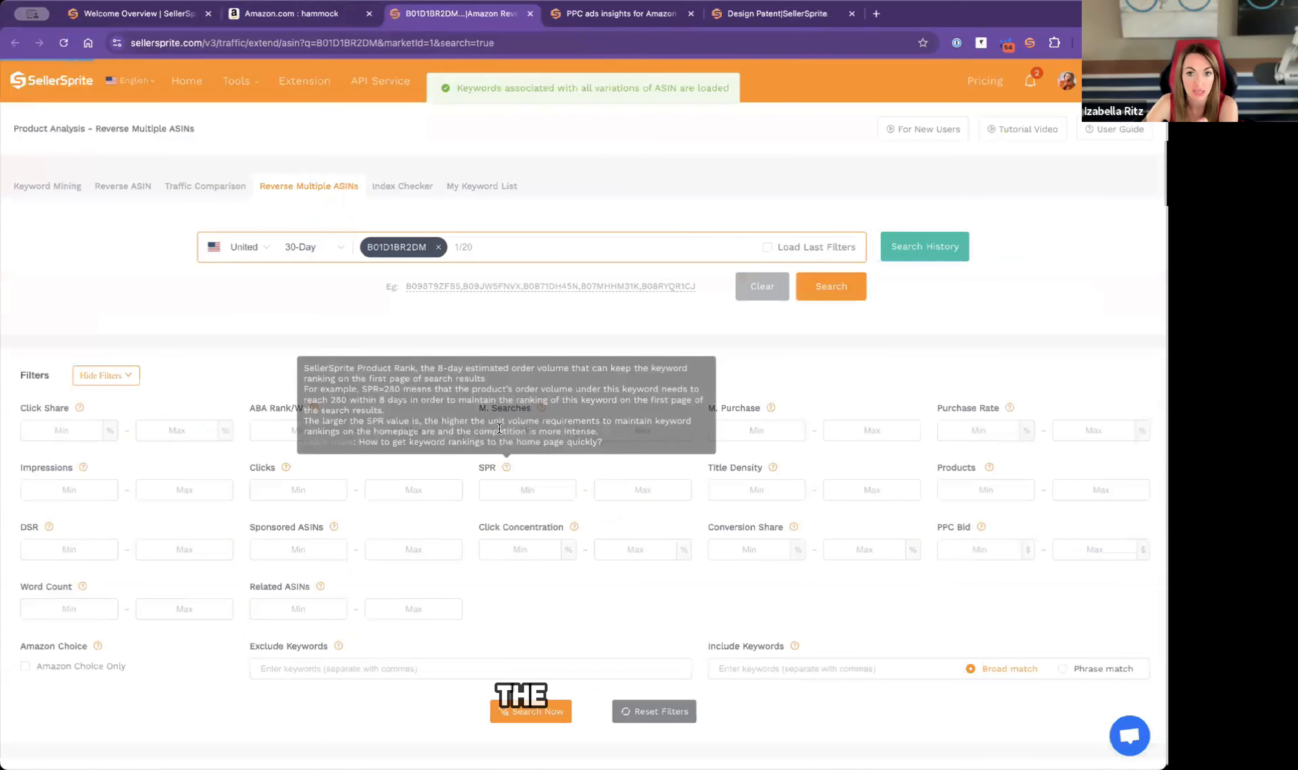
{"action": "scroll", "coordinate": [488, 543], "scroll_direction": "down", "scroll_amount": 3}
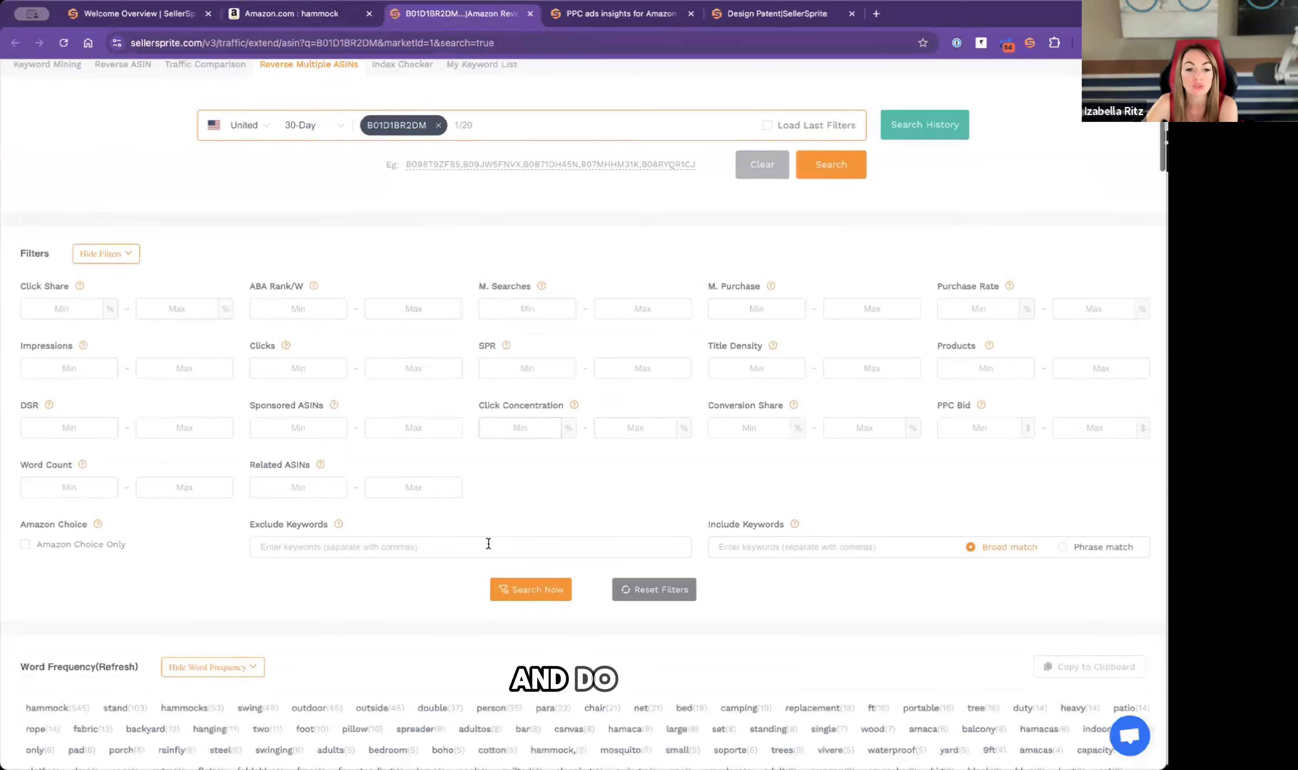
{"action": "scroll", "coordinate": [489, 543], "scroll_direction": "down", "scroll_amount": 6}
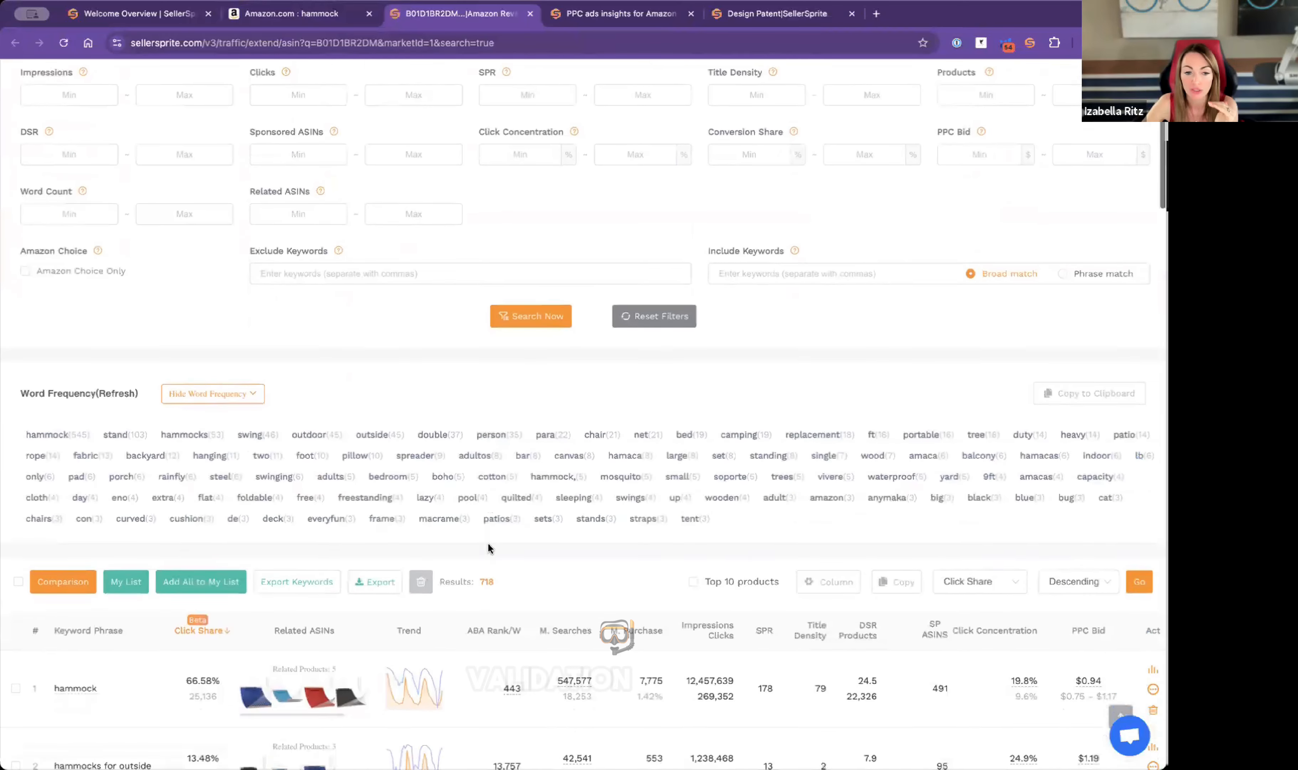
Skim the full keyword list for all variations, and return to the Amazon hammock results to review the reverse ASIN keywords.
{"action": "scroll", "coordinate": [488, 542], "scroll_direction": "down", "scroll_amount": 5}
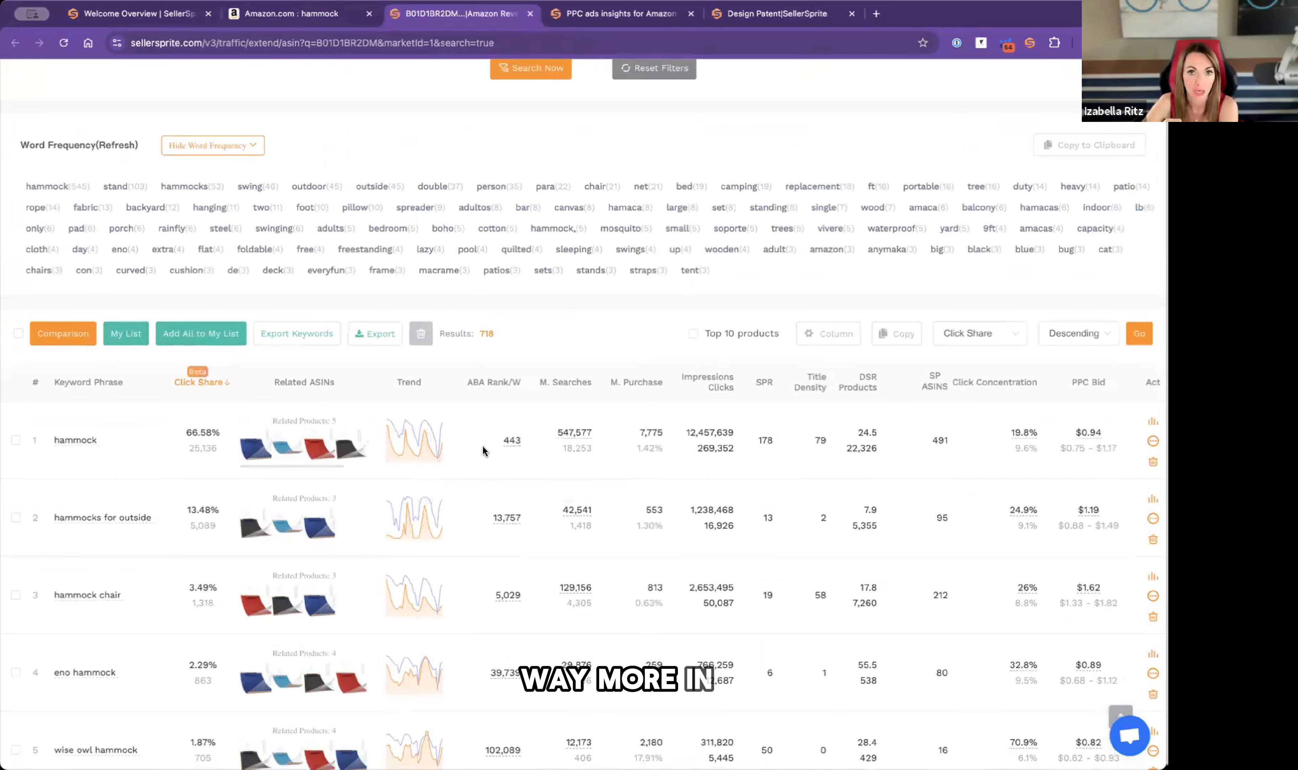
{"action": "scroll", "coordinate": [477, 348], "scroll_direction": "up", "scroll_amount": 4}
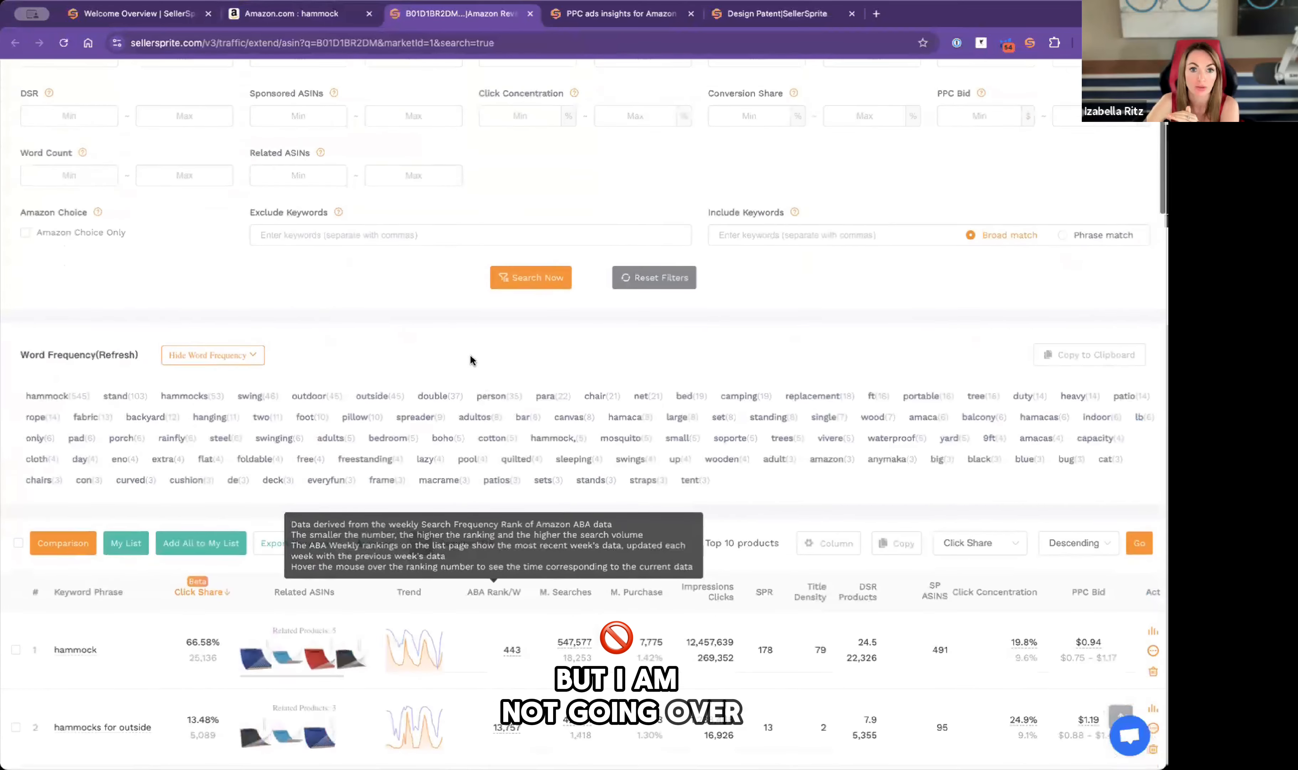
{"action": "left_click", "coordinate": [312, 17]}
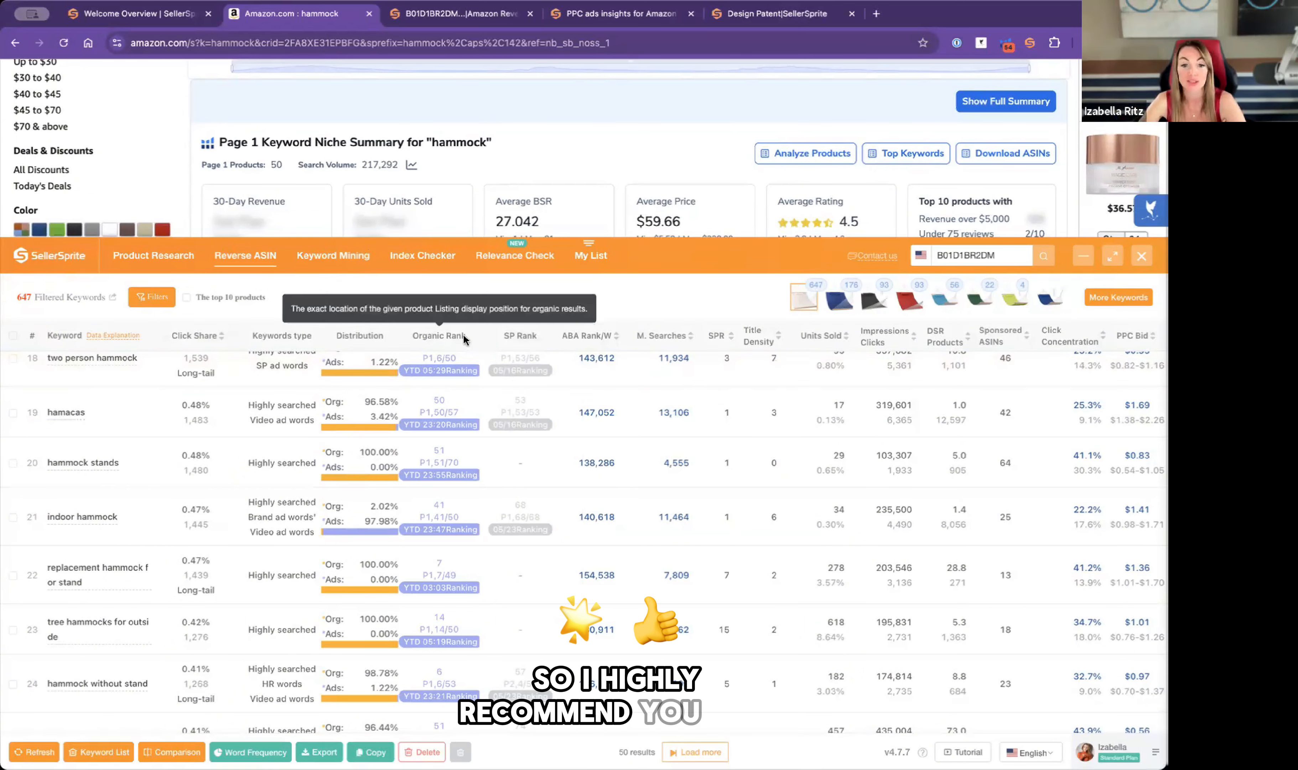
{"action": "scroll", "coordinate": [475, 352], "scroll_direction": "down", "scroll_amount": 2}
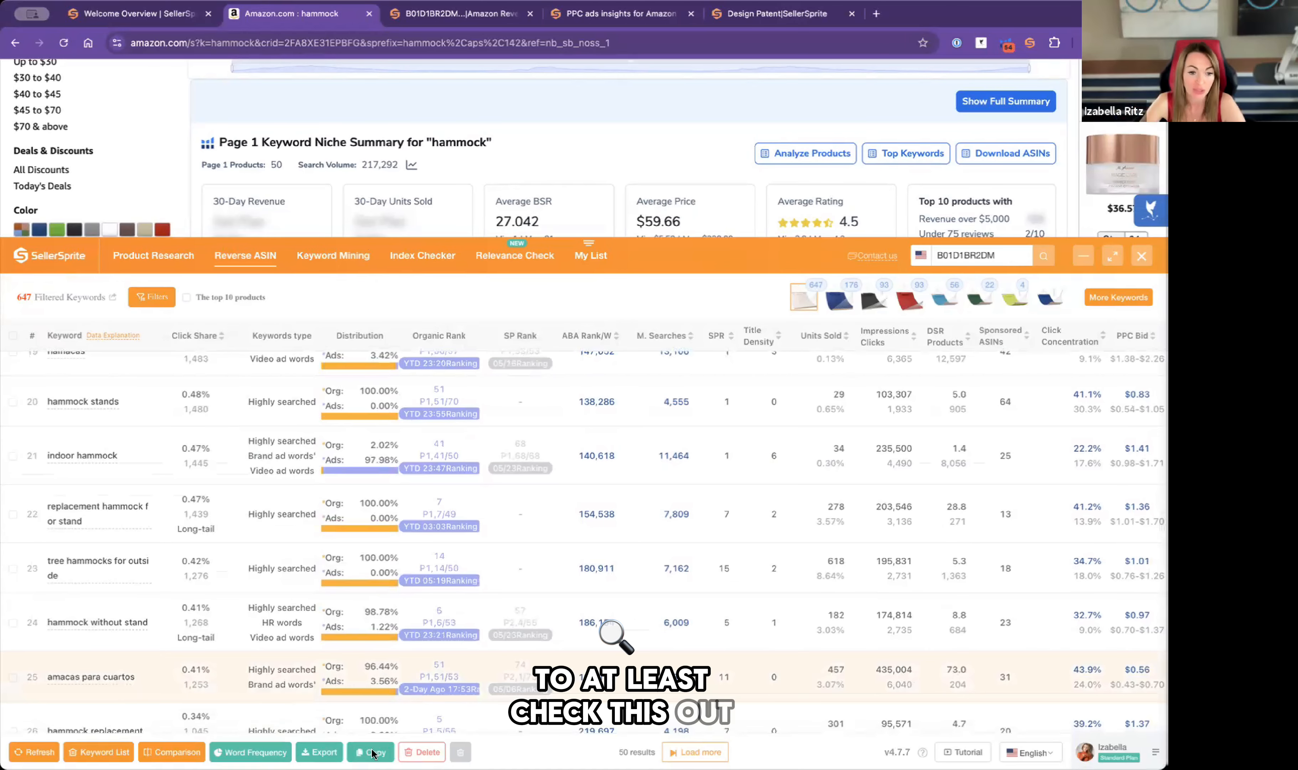
Open Keyword Mining for "hammock" and examine the mined keywords' relevancy, monthly searches and title density.
{"action": "left_click", "coordinate": [346, 261]}
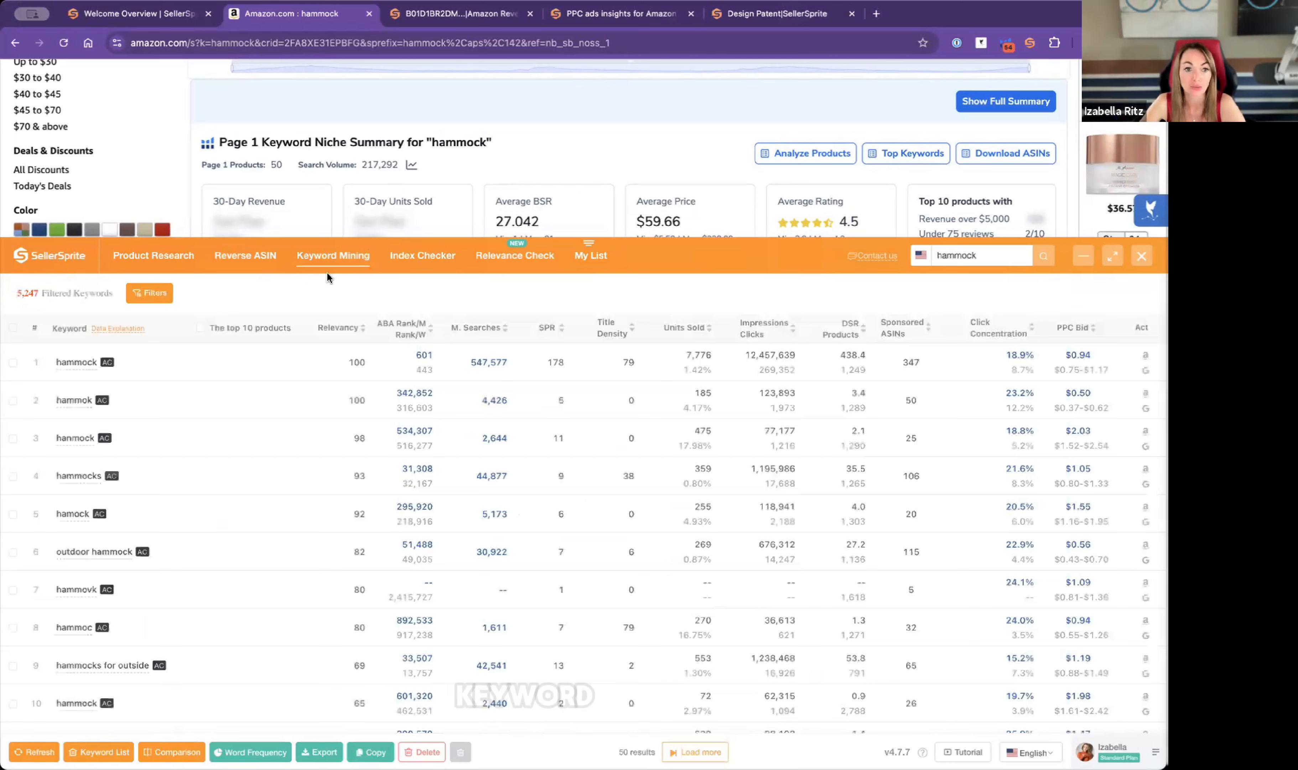
{"action": "mouse_move", "coordinate": [89, 369]}
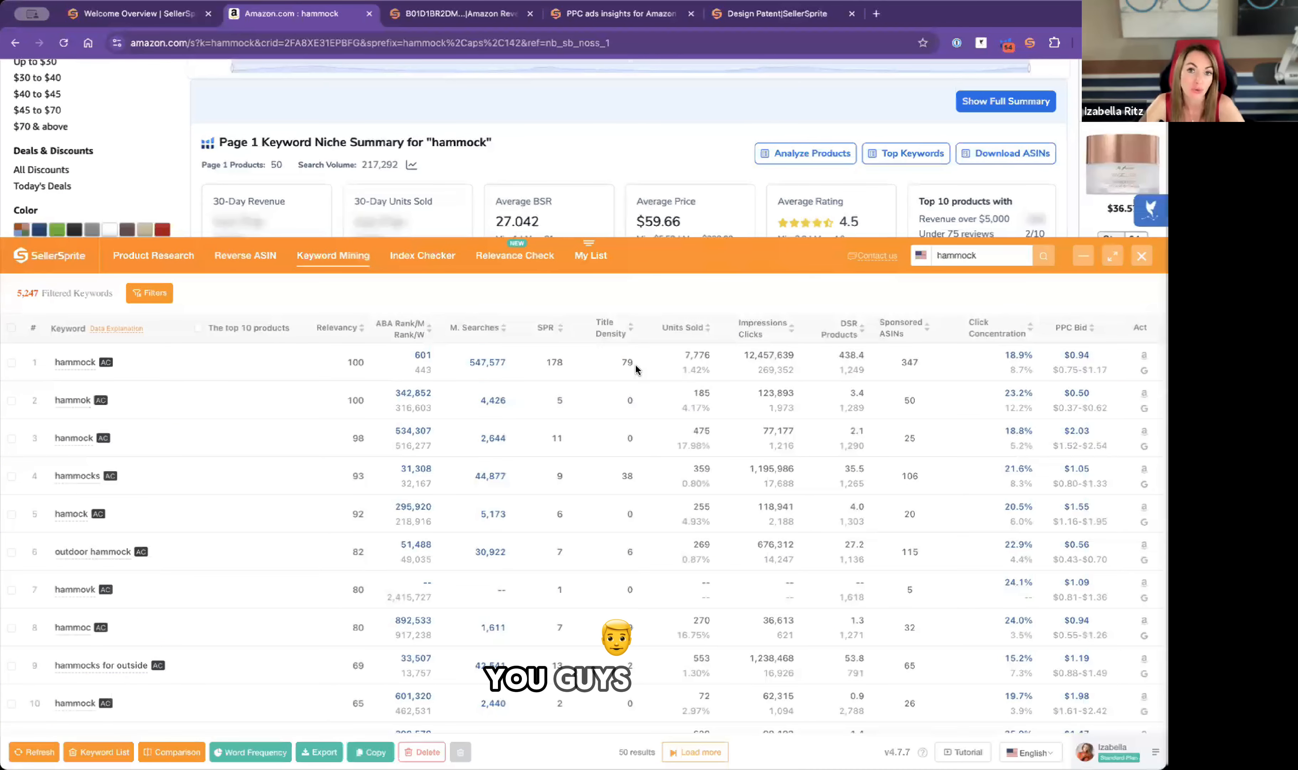
{"action": "left_click_drag", "start_coordinate": [635, 363], "coordinate": [621, 362]}
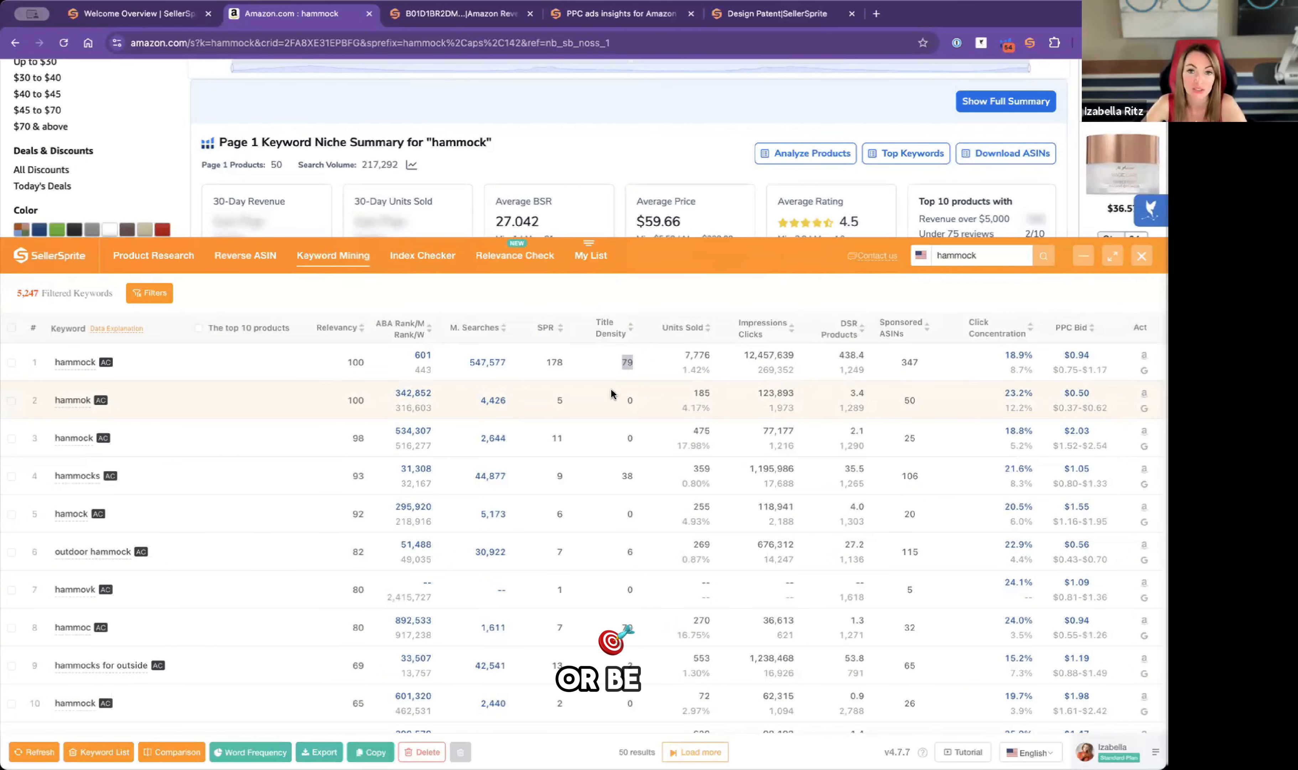
{"action": "scroll", "coordinate": [624, 382], "scroll_direction": "down", "scroll_amount": 1}
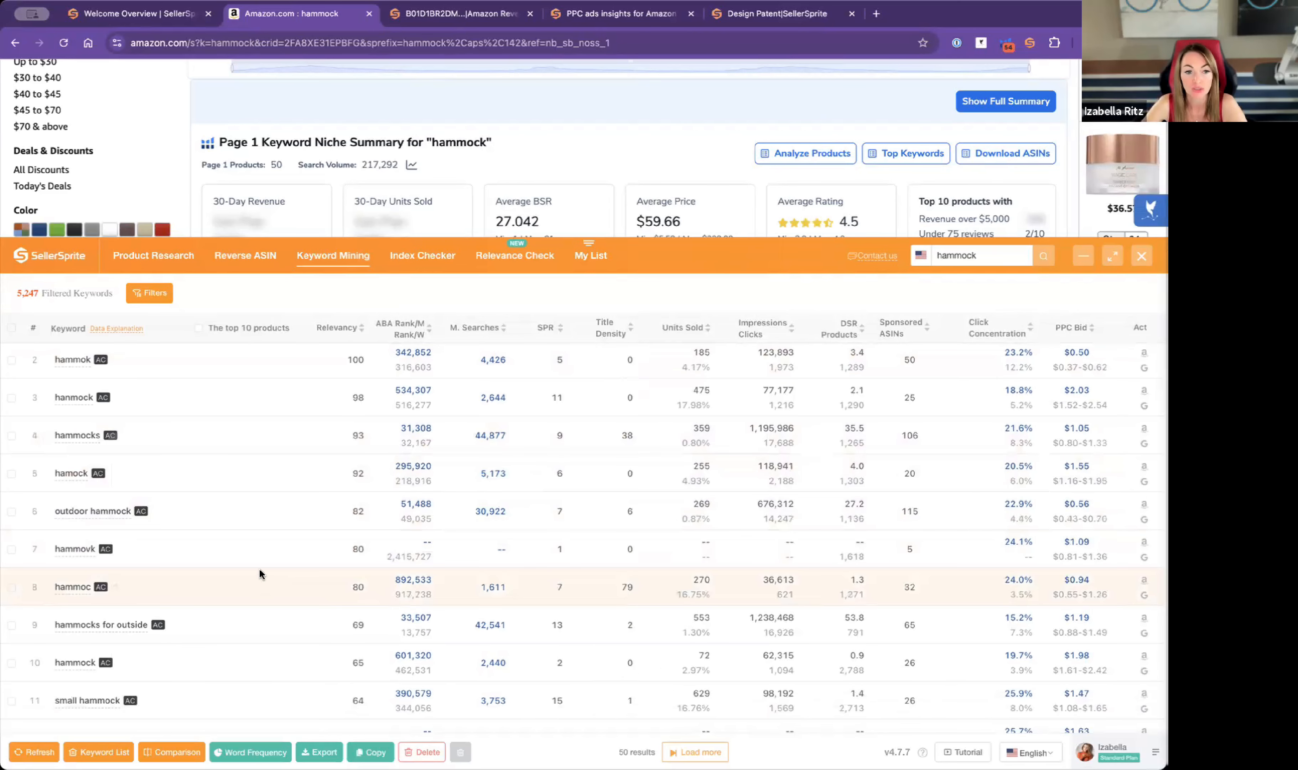
{"action": "scroll", "coordinate": [260, 574], "scroll_direction": "down", "scroll_amount": 1}
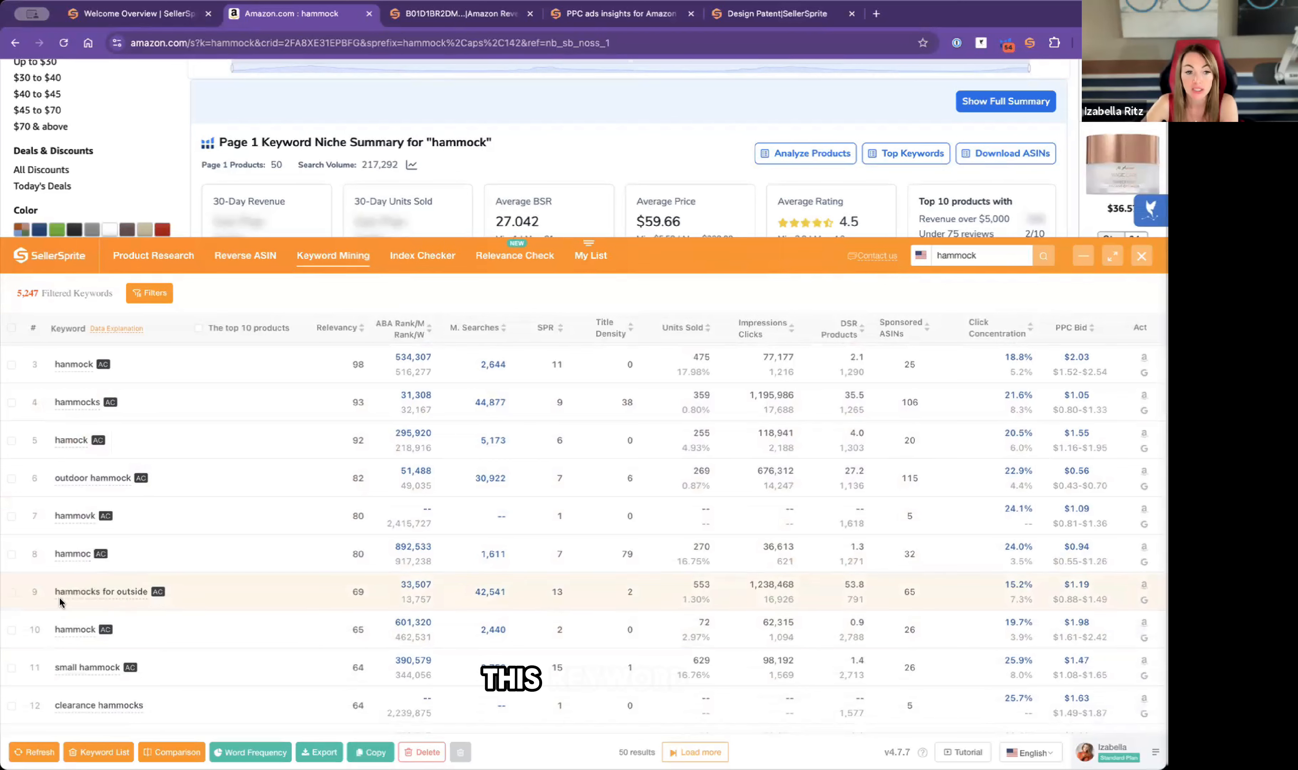
Examine the weekly and monthly search trends and the Google Trends chart for the keyword "hammocks for outside".
{"action": "left_click", "coordinate": [493, 592]}
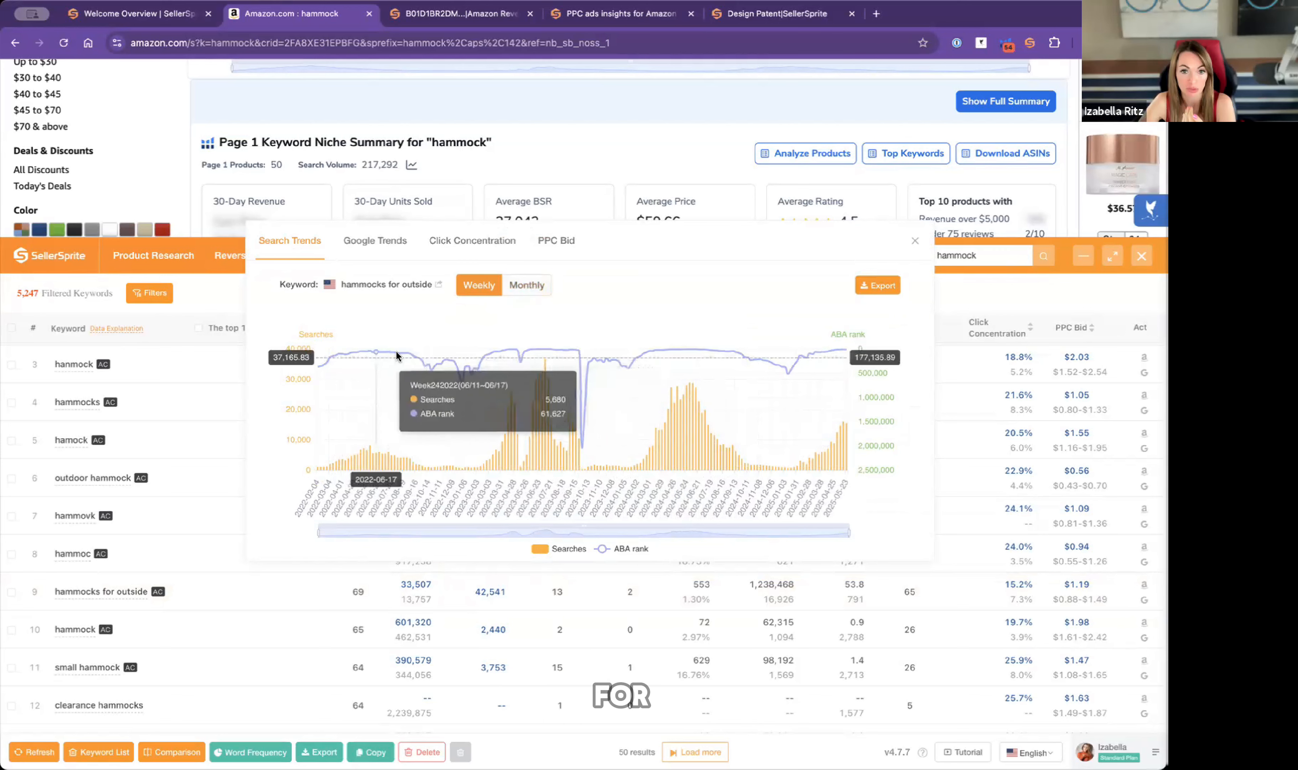
{"action": "left_click", "coordinate": [519, 289]}
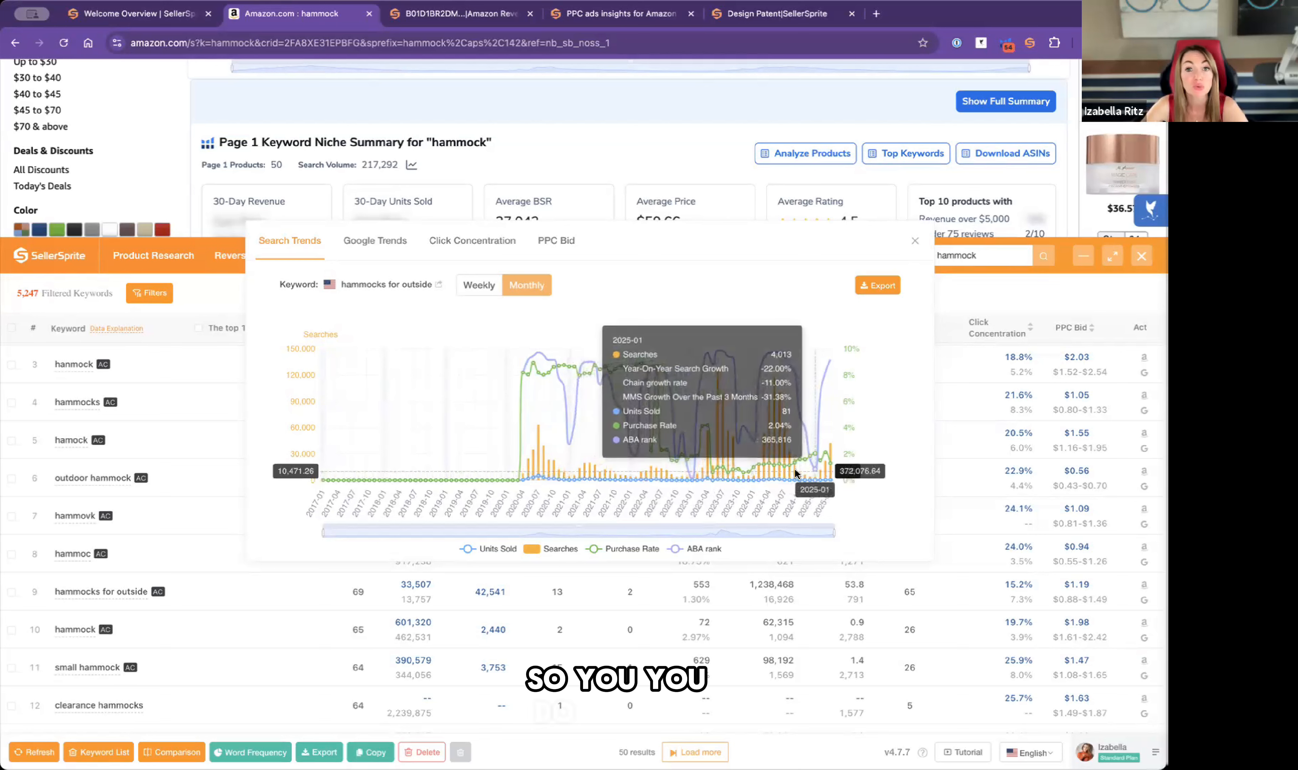
{"action": "left_click", "coordinate": [370, 252]}
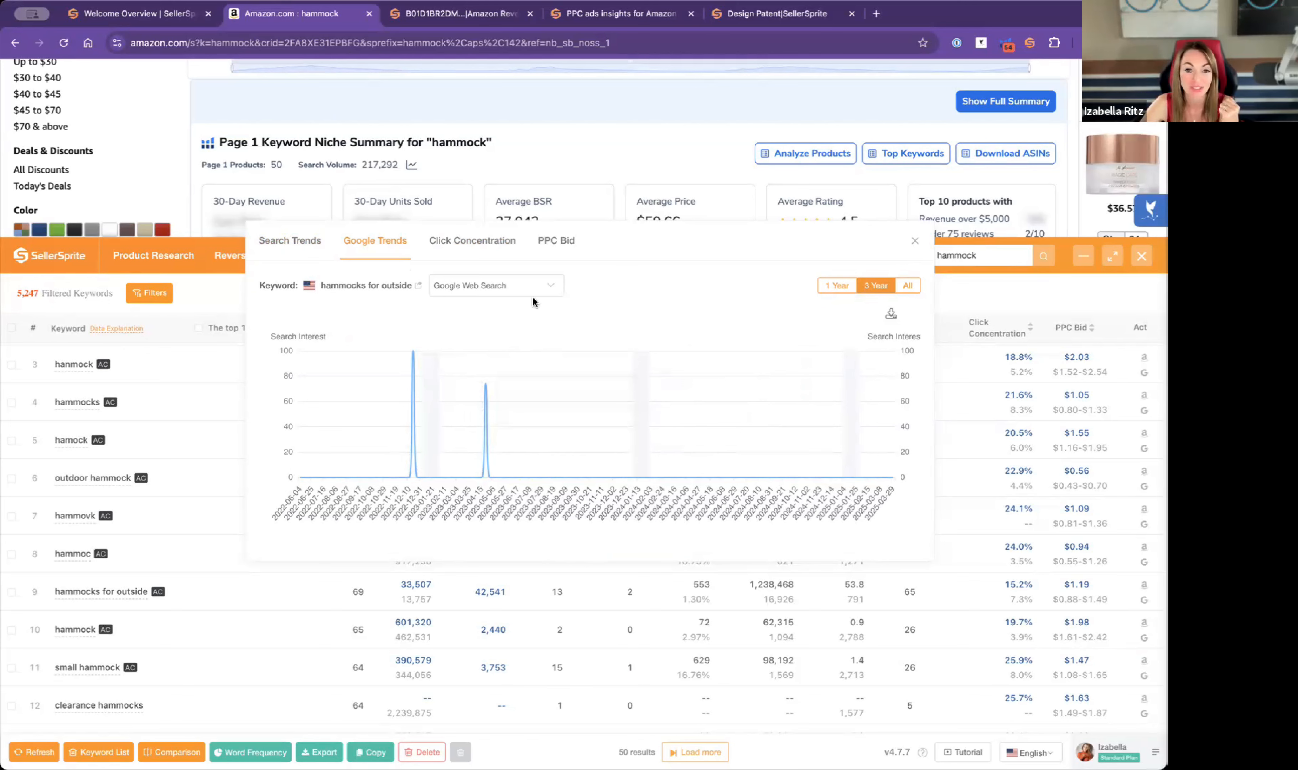
Examine the click concentration and PPC bid history of "hammocks for outside", and close its trend charts.
{"action": "left_click", "coordinate": [473, 248]}
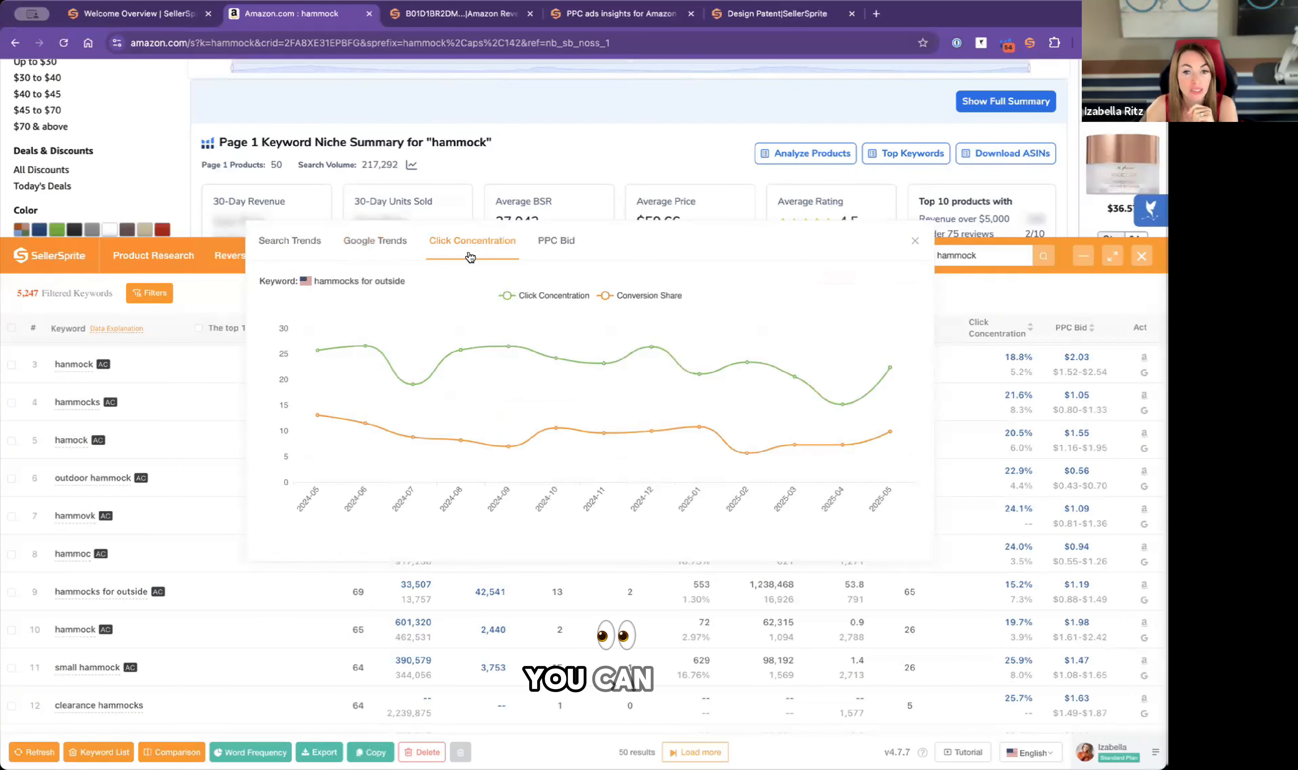
{"action": "mouse_move", "coordinate": [520, 345]}
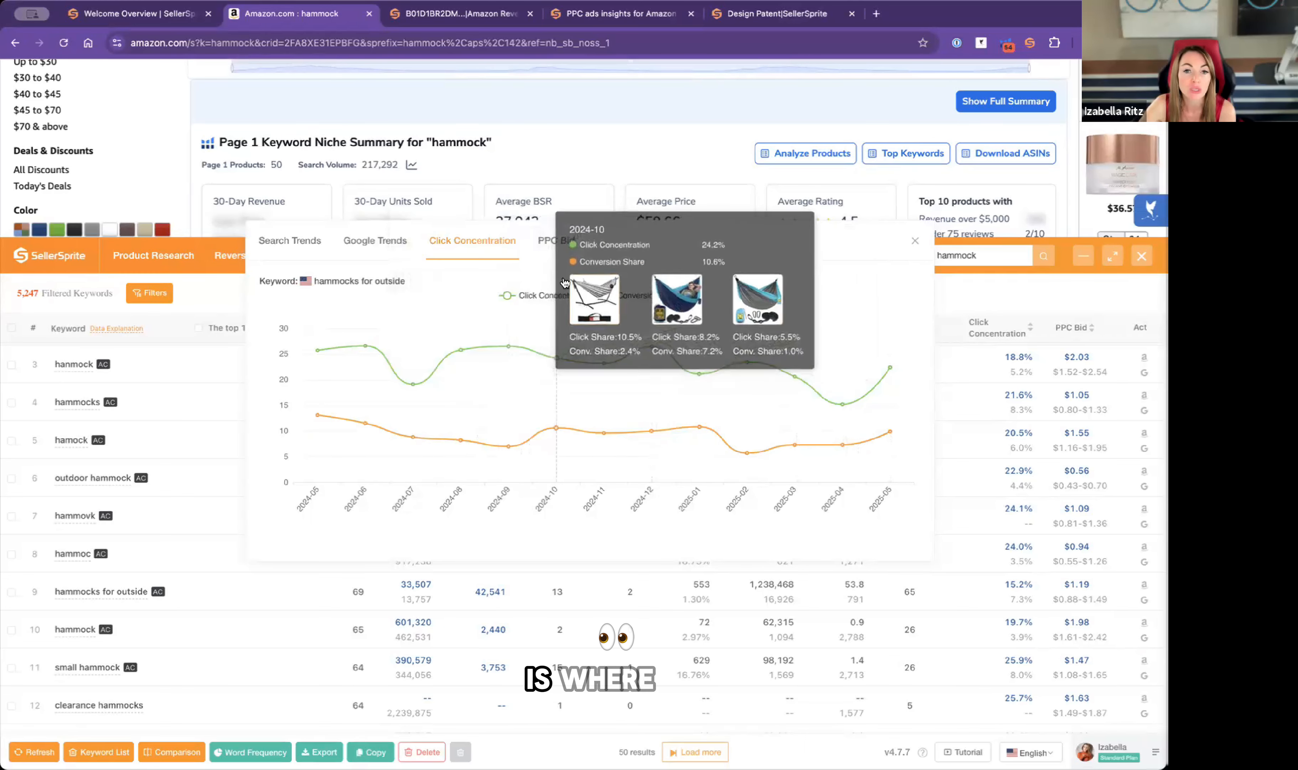
{"action": "left_click", "coordinate": [551, 243]}
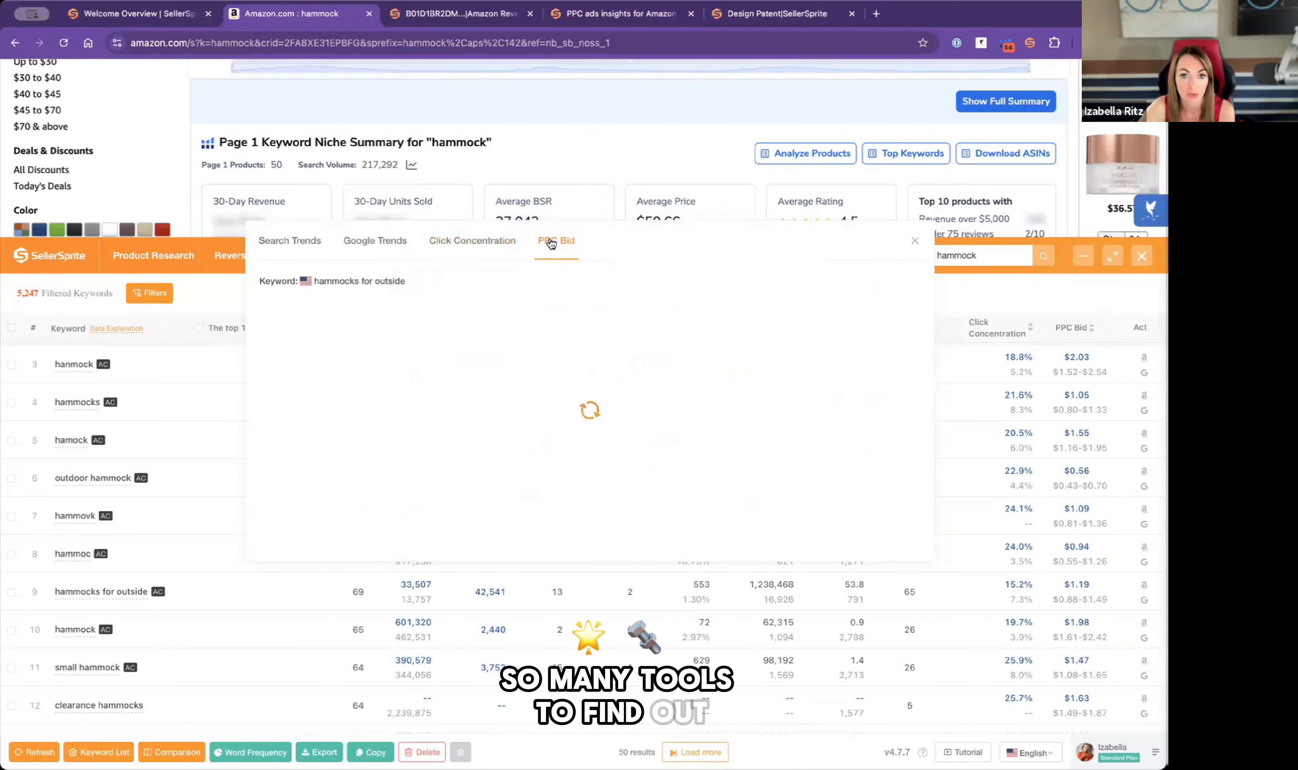
{"action": "mouse_move", "coordinate": [514, 360]}
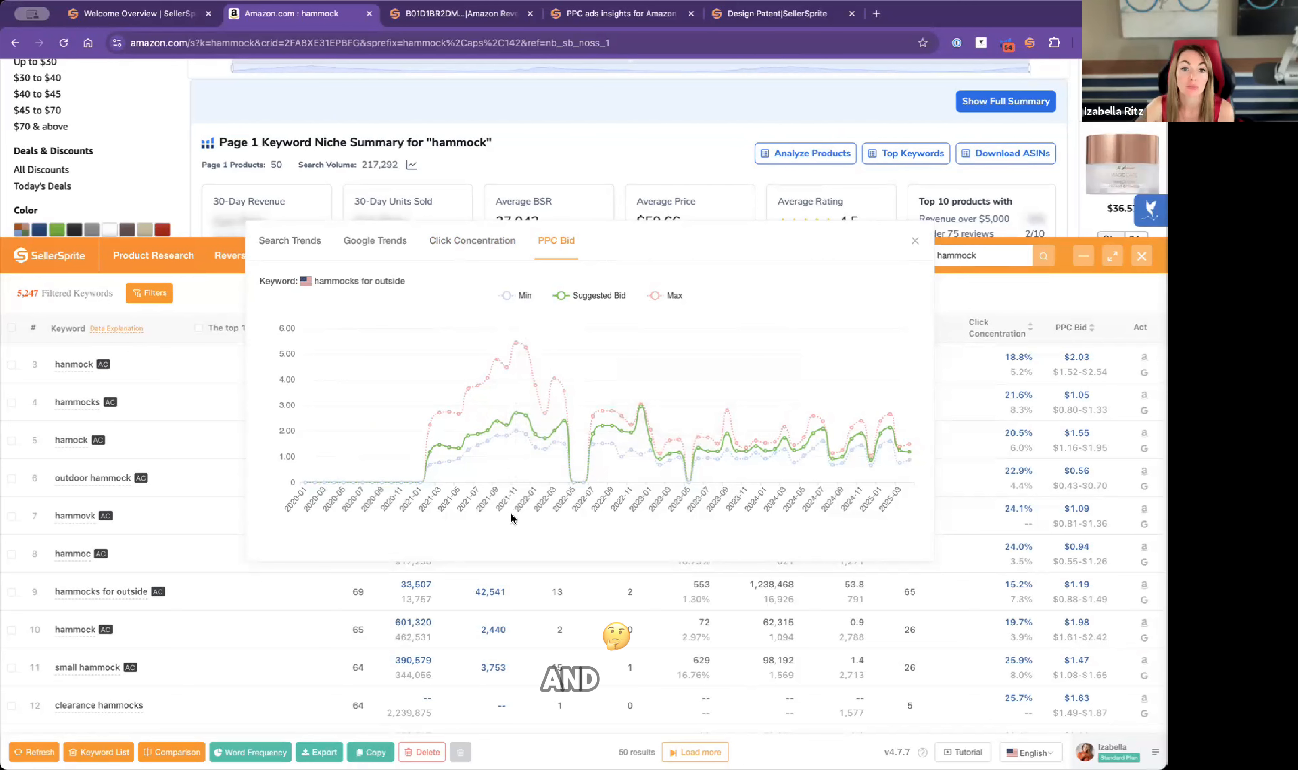
{"action": "left_click", "coordinate": [916, 243]}
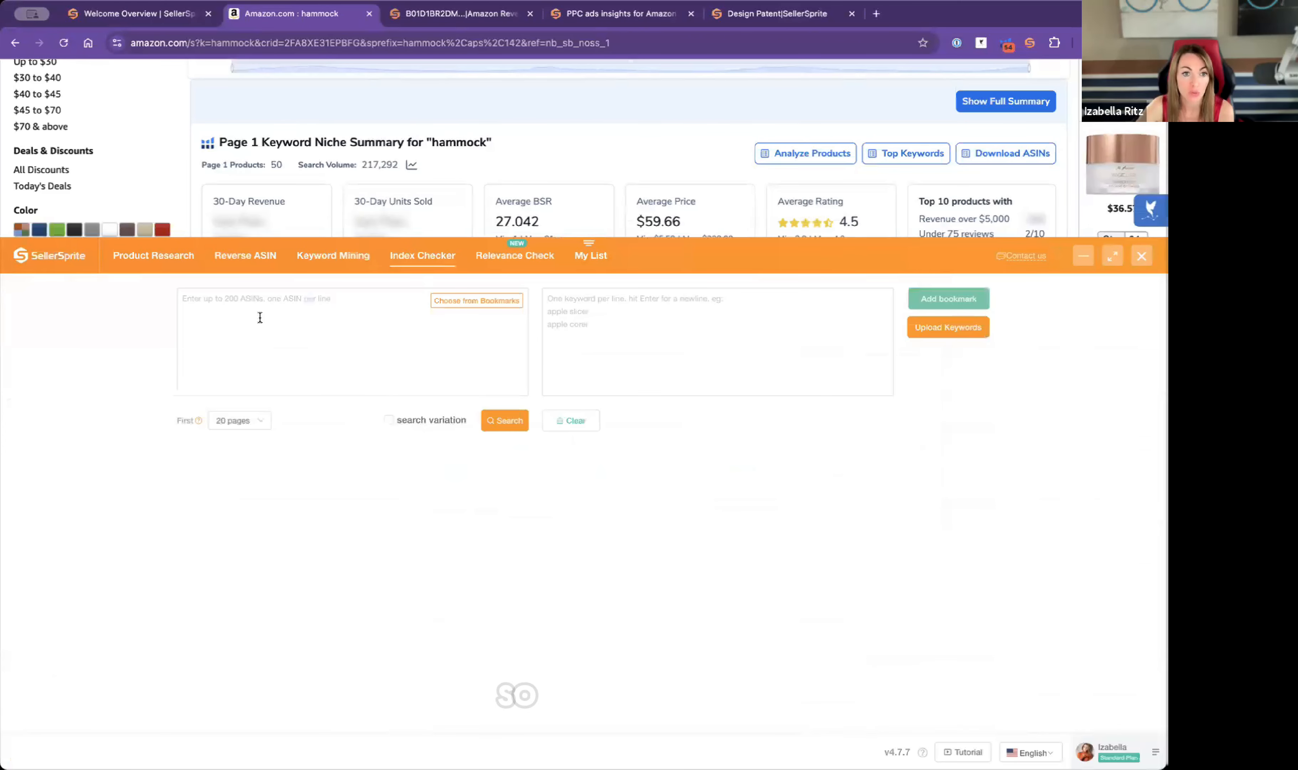
Enter the Lazy Daze hammock's ASIN, B01D1BR2DM, in the Index Checker as the product to check.
{"action": "left_click", "coordinate": [247, 303]}
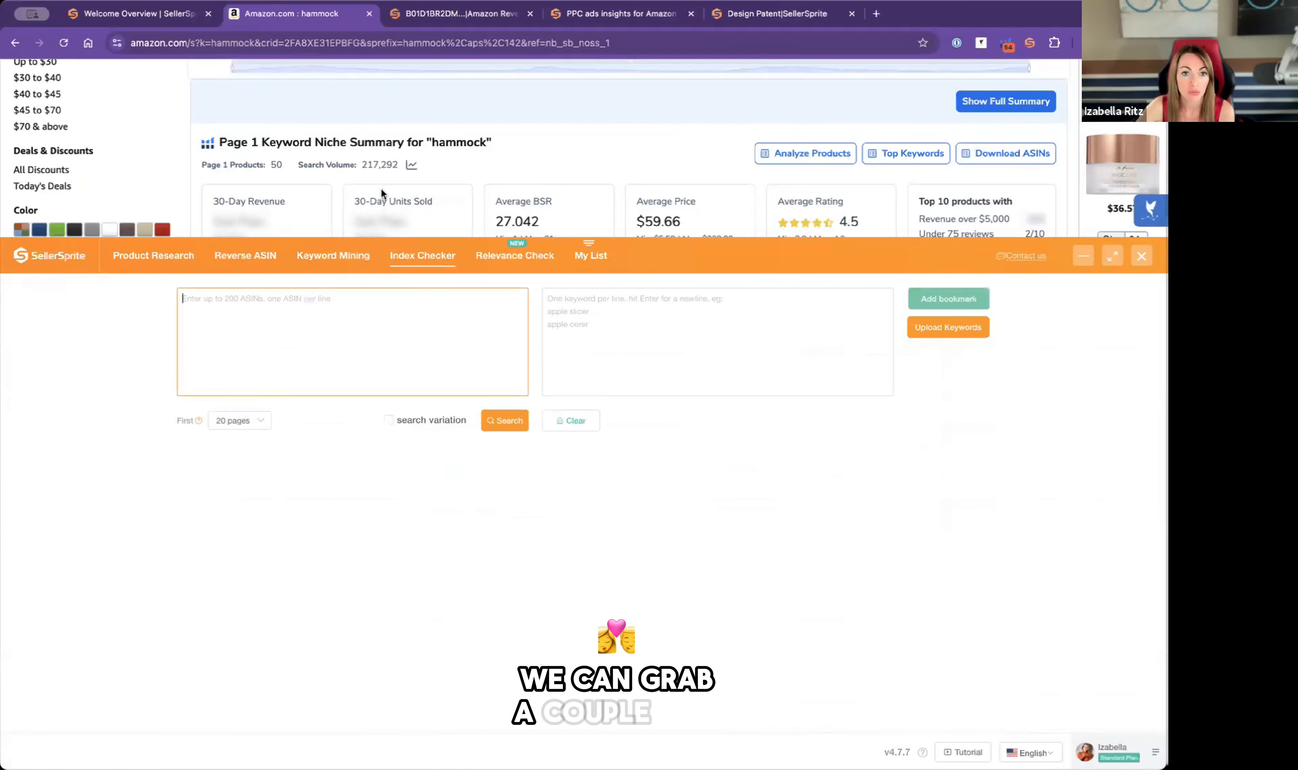
{"action": "scroll", "coordinate": [382, 185], "scroll_direction": "down", "scroll_amount": 3}
{"action": "scroll", "coordinate": [382, 183], "scroll_direction": "down", "scroll_amount": 3}
{"action": "scroll", "coordinate": [349, 124], "scroll_direction": "up", "scroll_amount": 1}
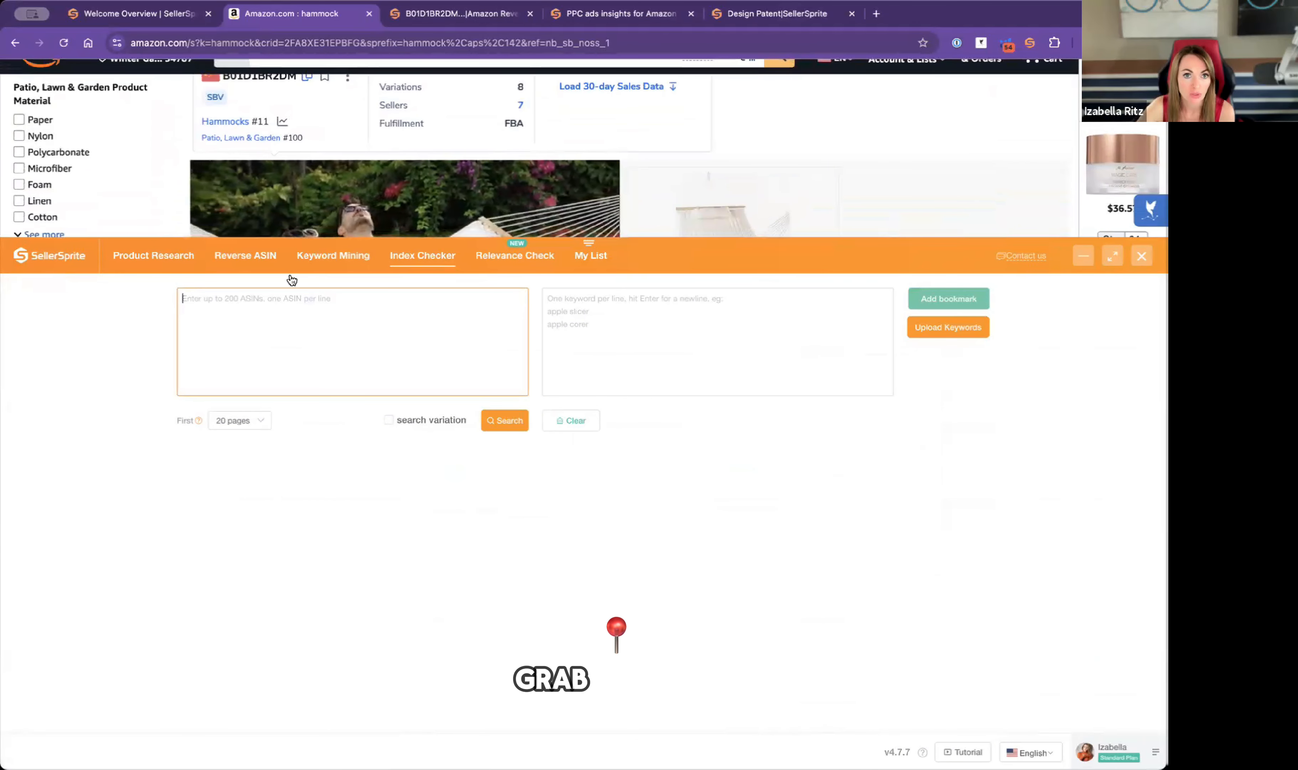
{"action": "left_click", "coordinate": [279, 315]}
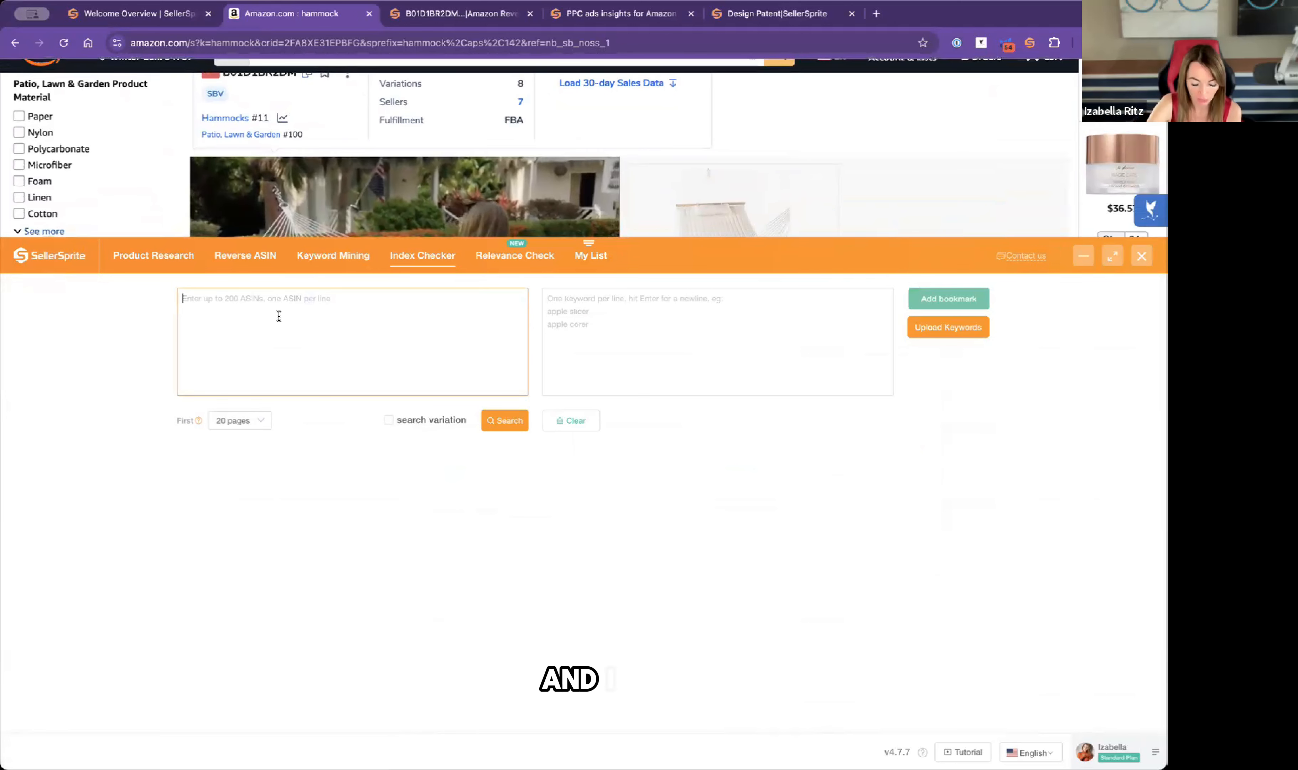
{"action": "type", "text": "B01D1BR2DM"}
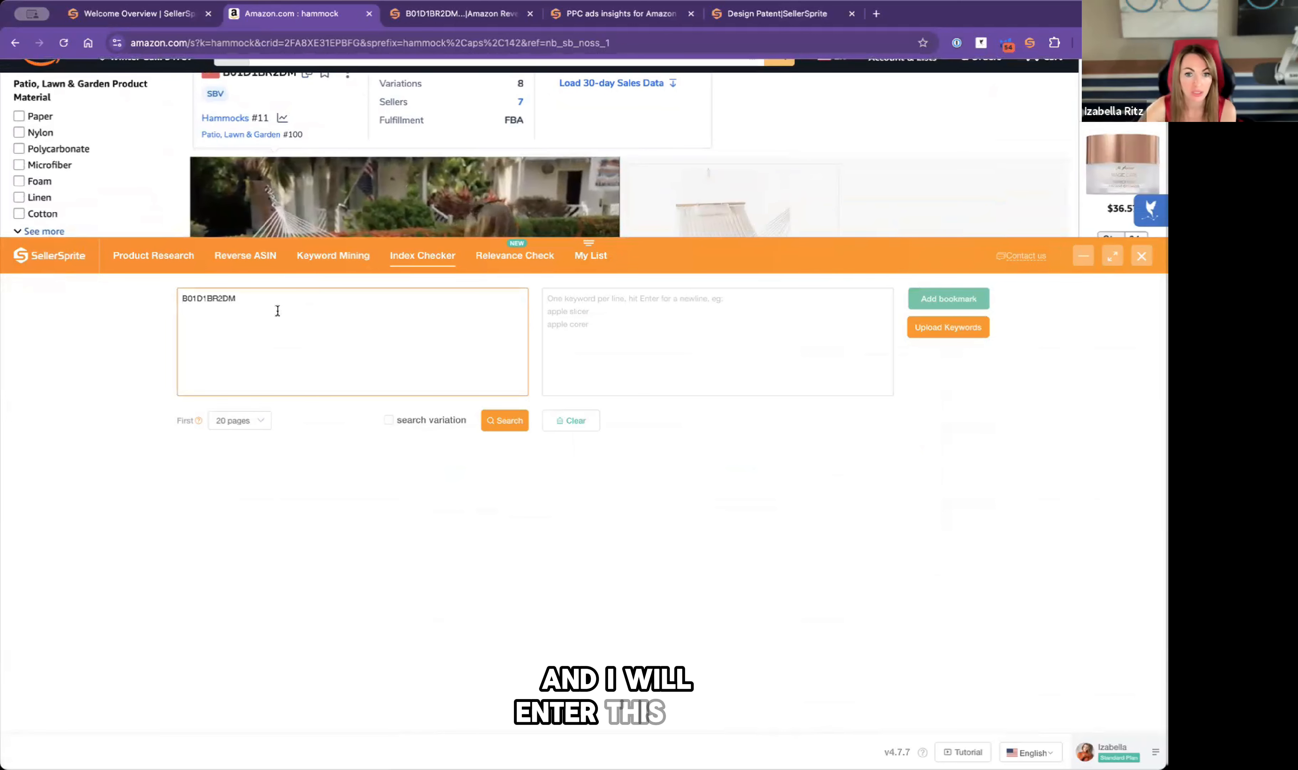
{"action": "left_click", "coordinate": [514, 429]}
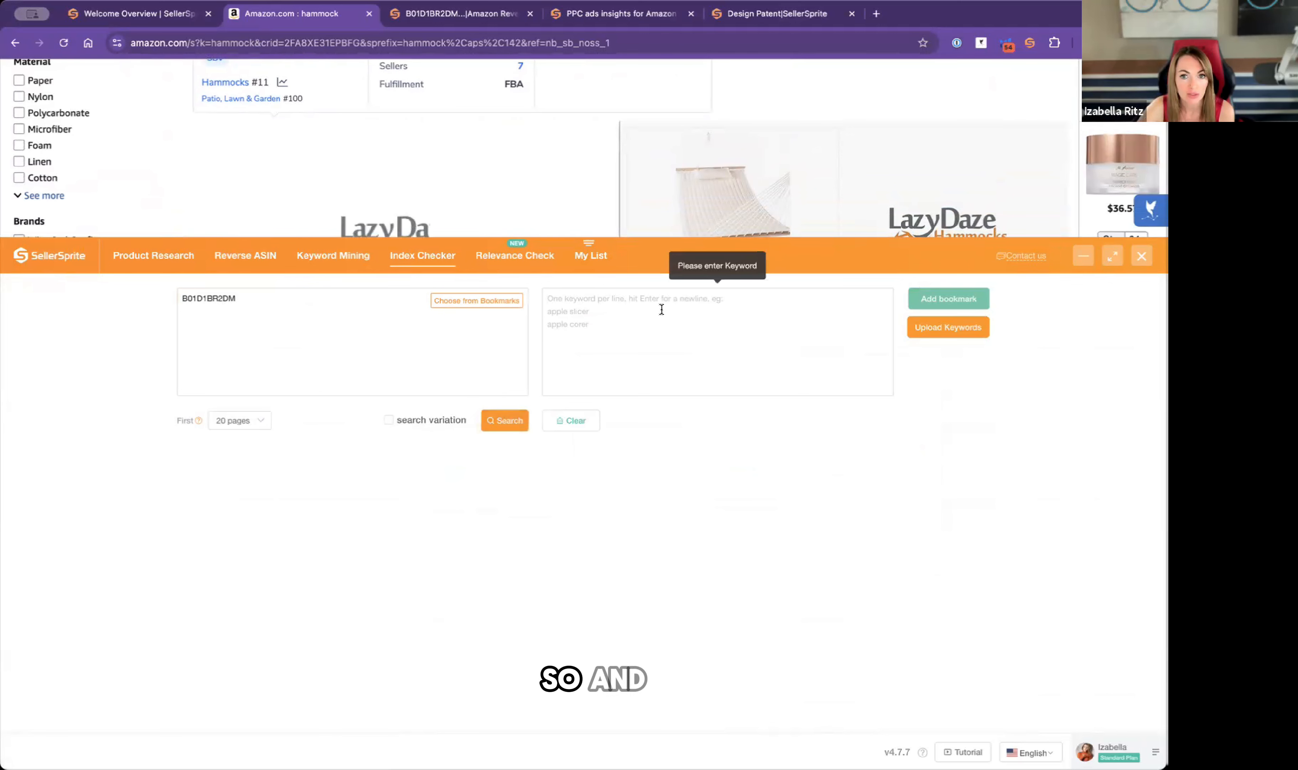
Check the indexing and ranking of B01D1BR2DM for the keyword "hammock", correcting the keyword's spelling before rerunning the search.
{"action": "left_click", "coordinate": [629, 296]}
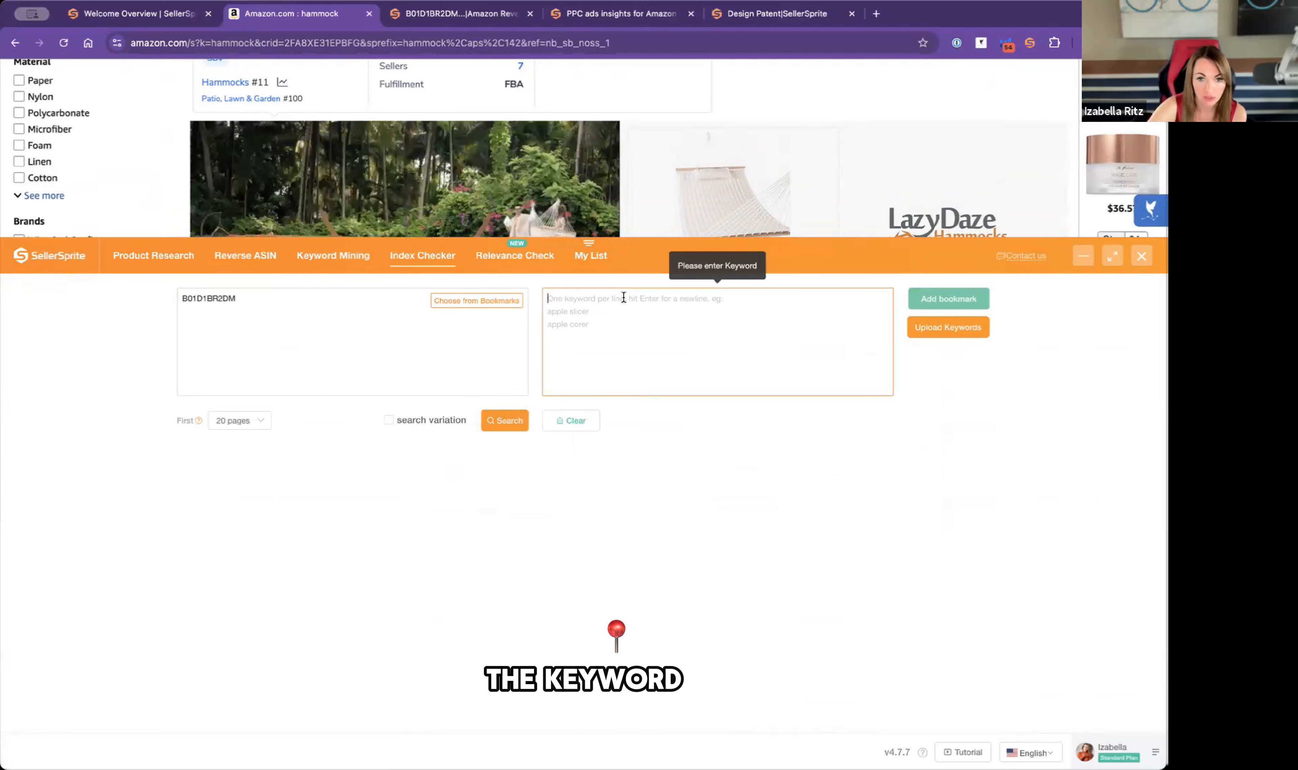
{"action": "type", "text": "h"}
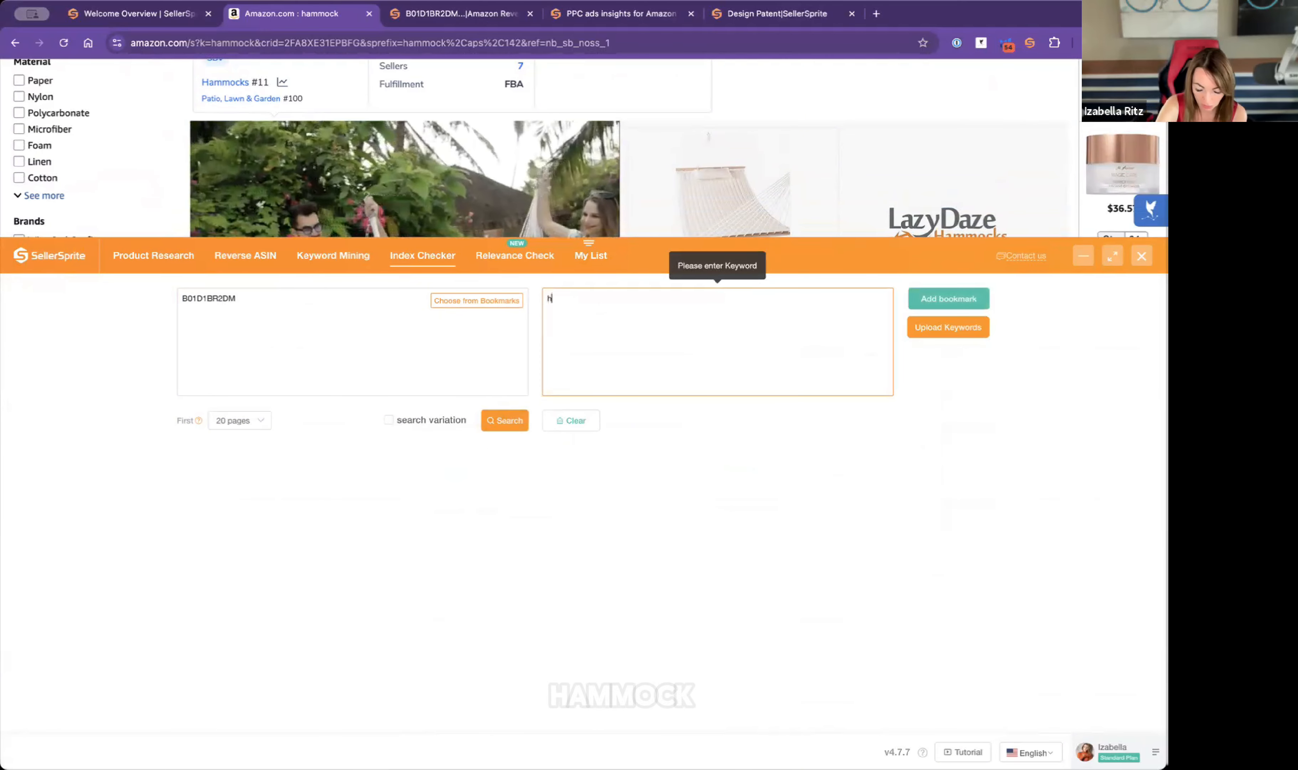
{"action": "type", "text": "amock"}
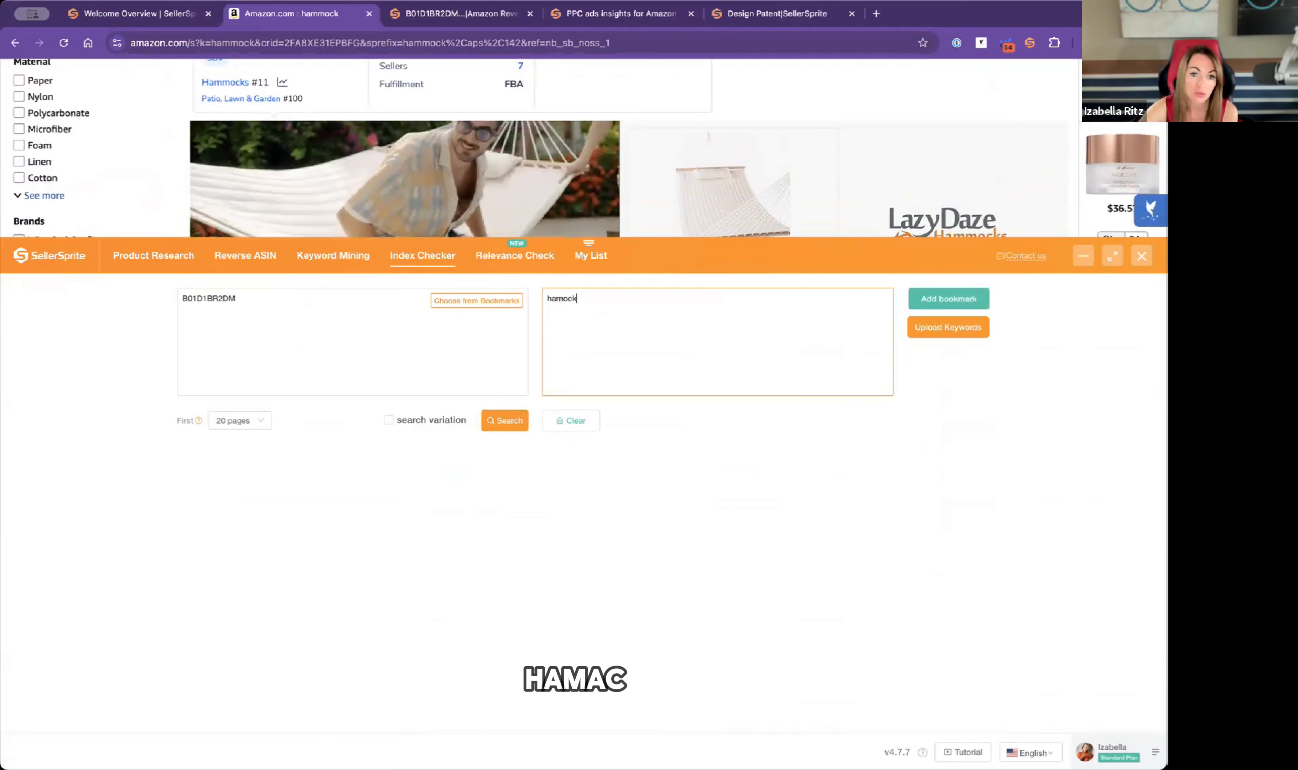
{"action": "left_click", "coordinate": [489, 422]}
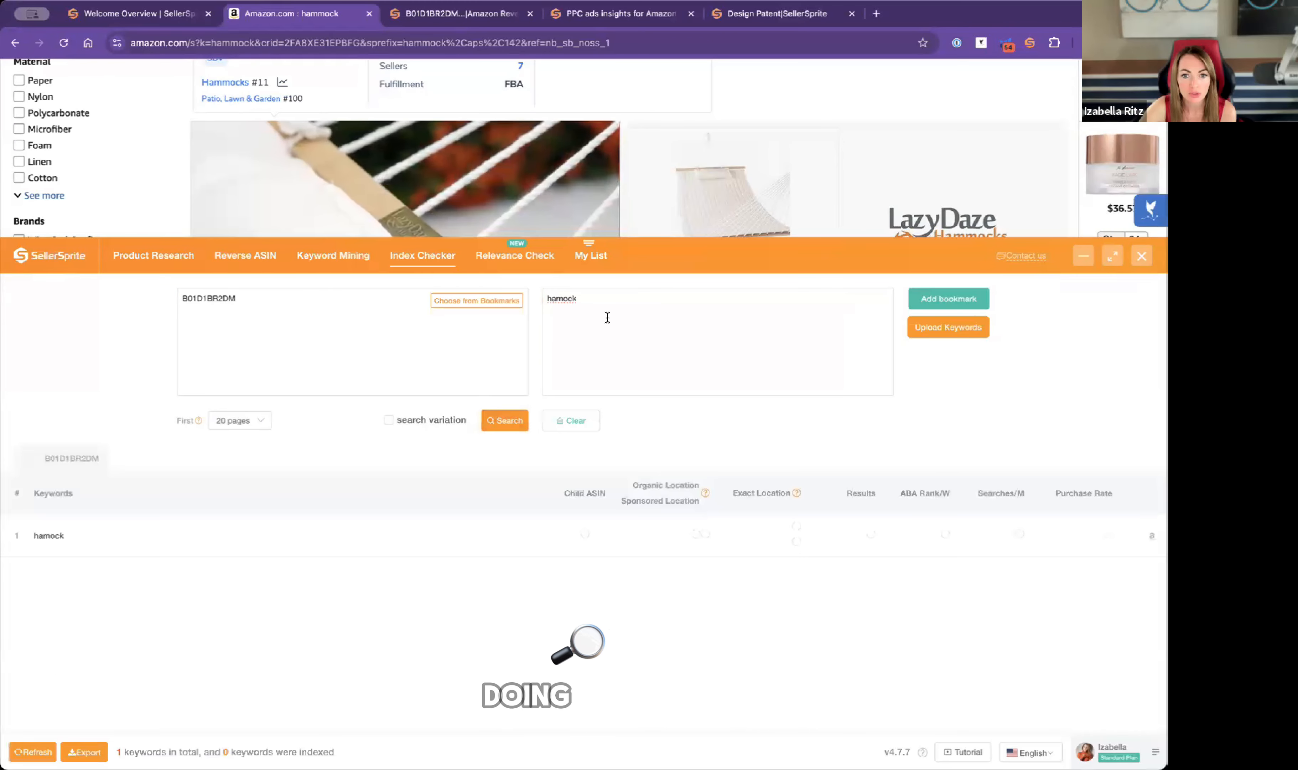
{"action": "left_click", "coordinate": [560, 320]}
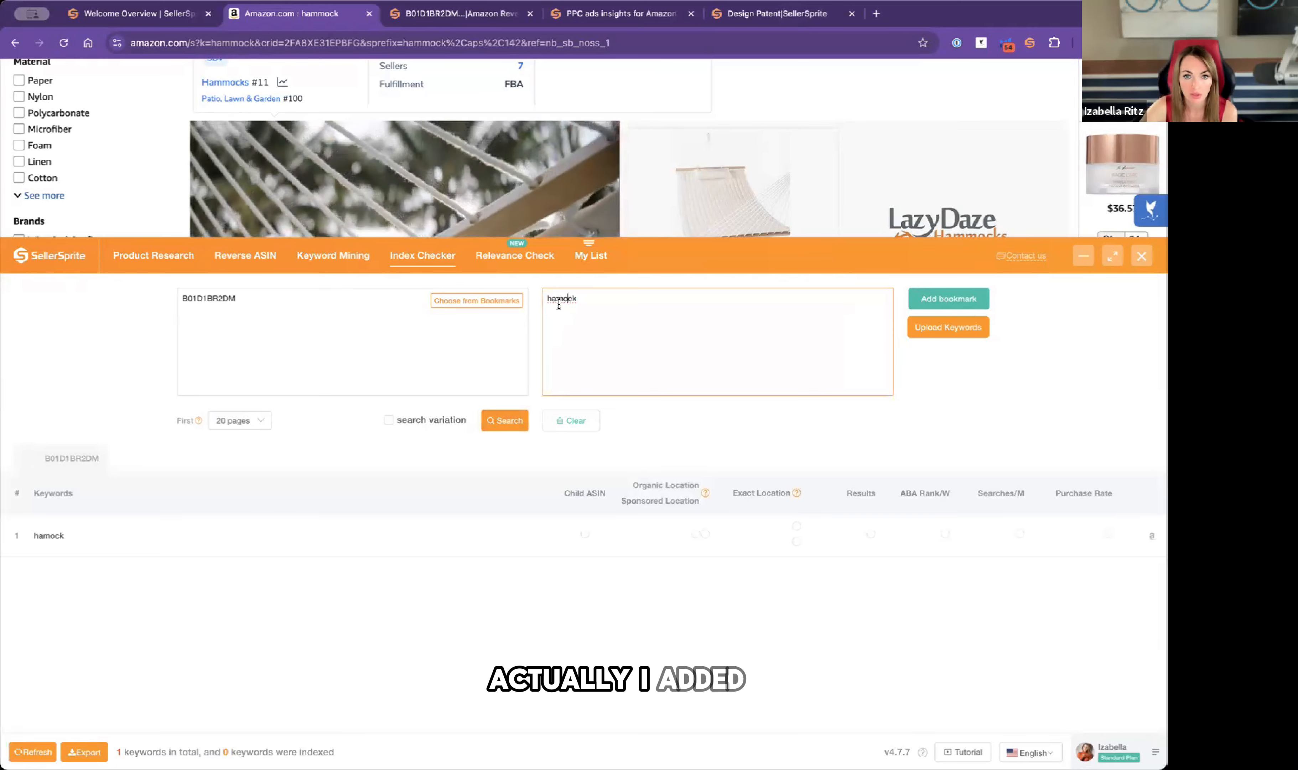
{"action": "type", "text": "m"}
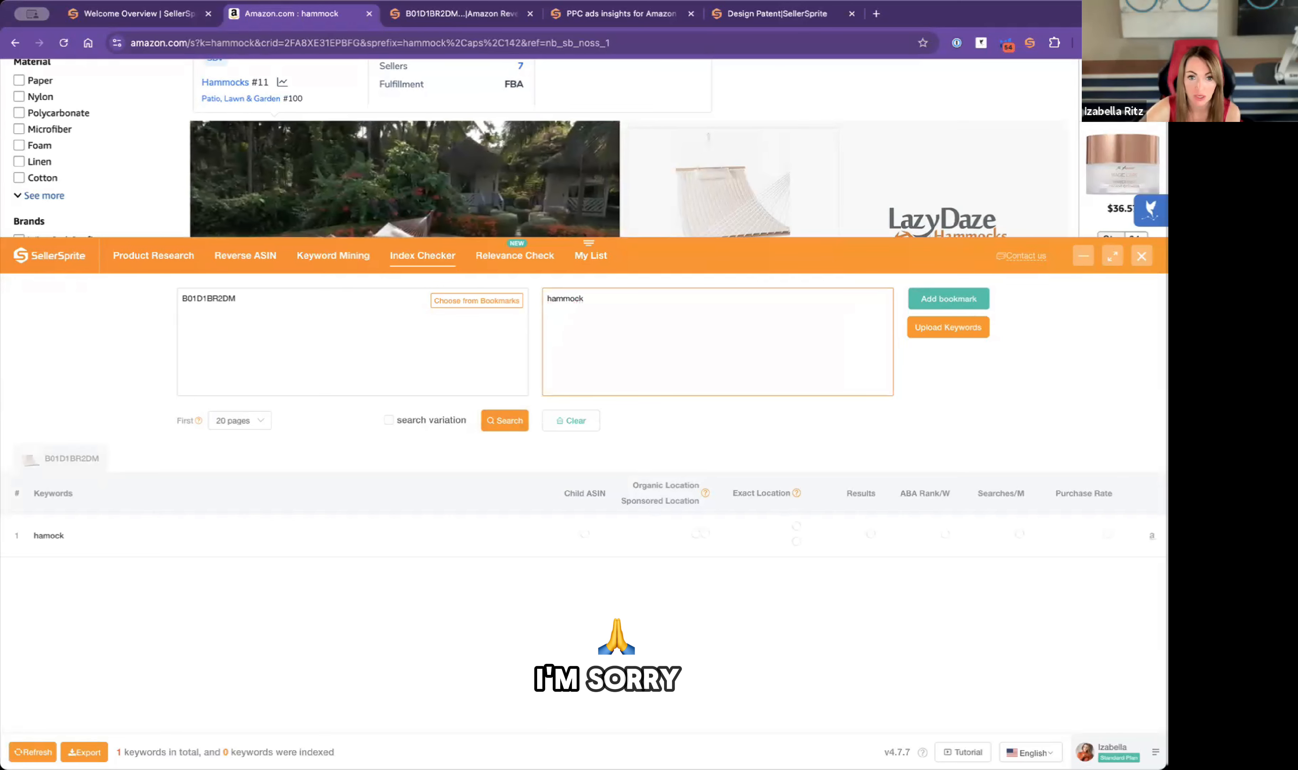
{"action": "left_click", "coordinate": [511, 421]}
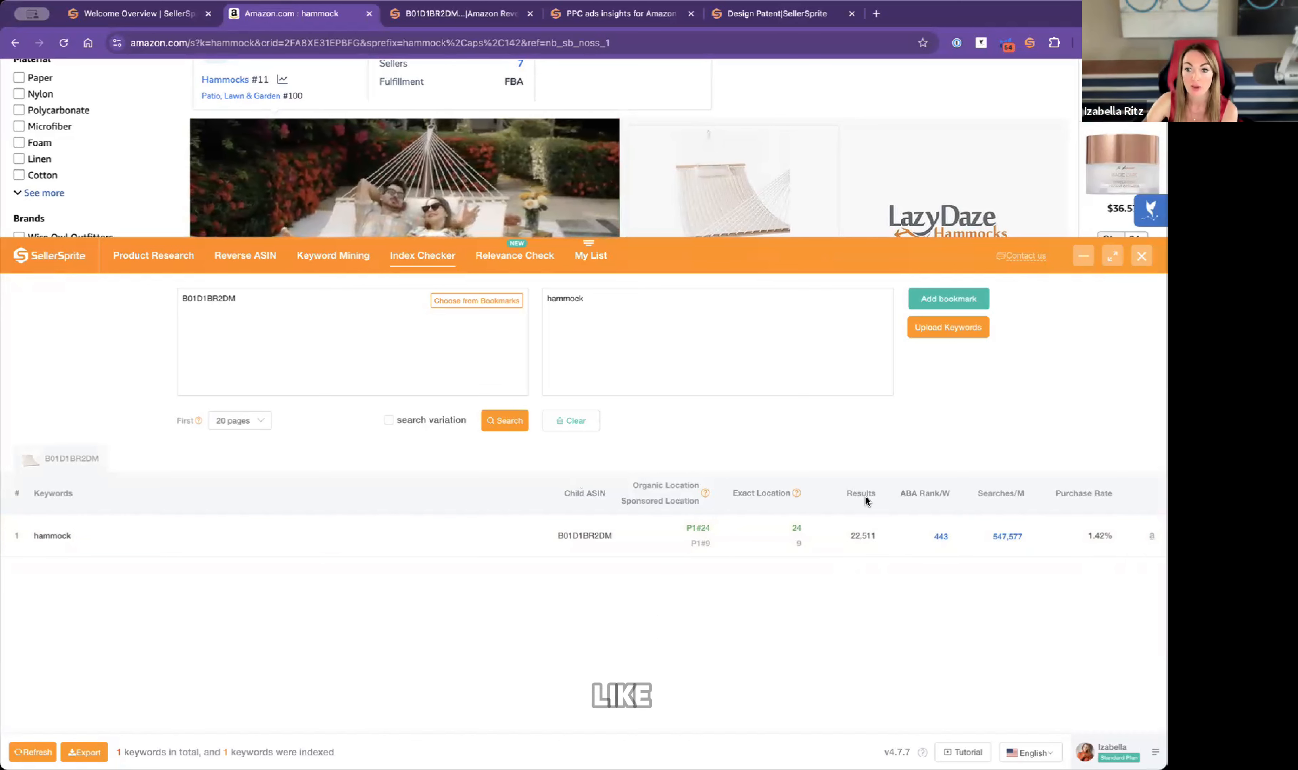
Run a Relevance Check for ASIN B01D1BR2DM with the keyword "hammock".
{"action": "left_click", "coordinate": [515, 255]}
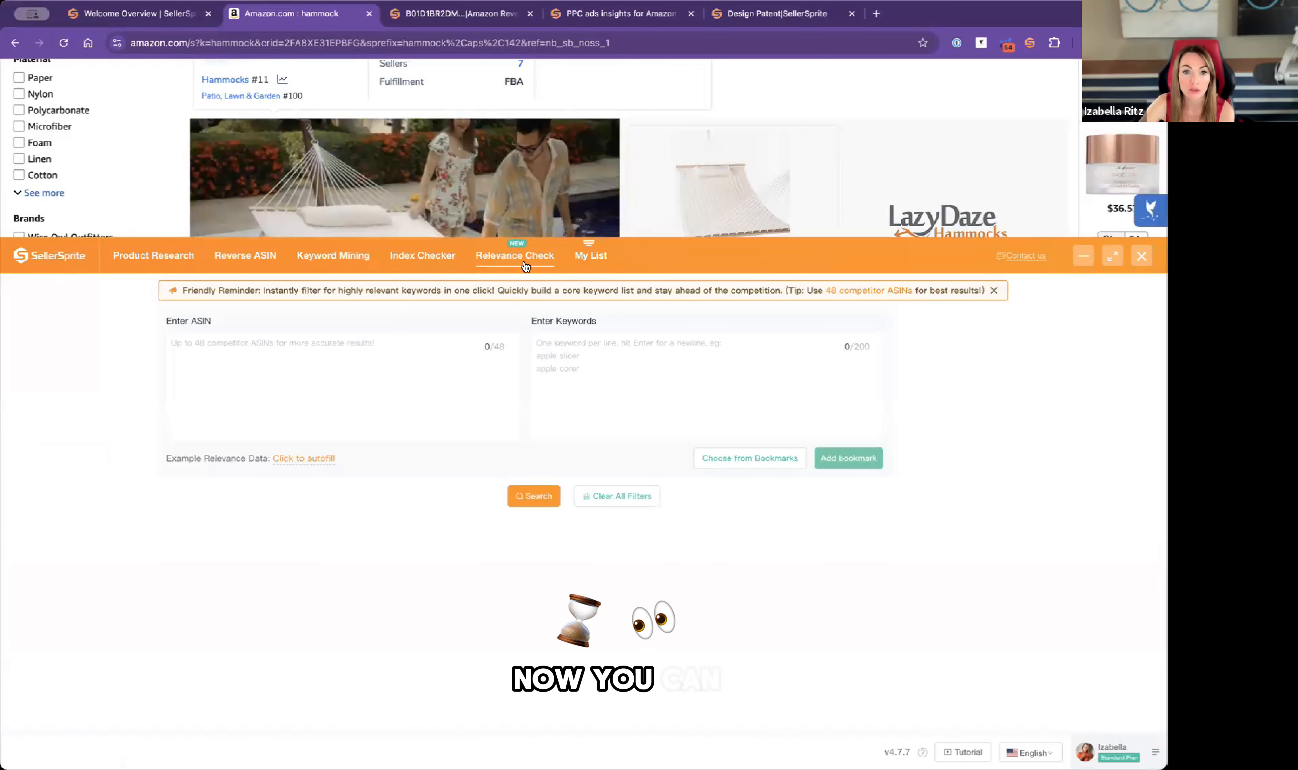
{"action": "left_click", "coordinate": [246, 346]}
{"action": "type", "text": "B01D1BR2DM"}
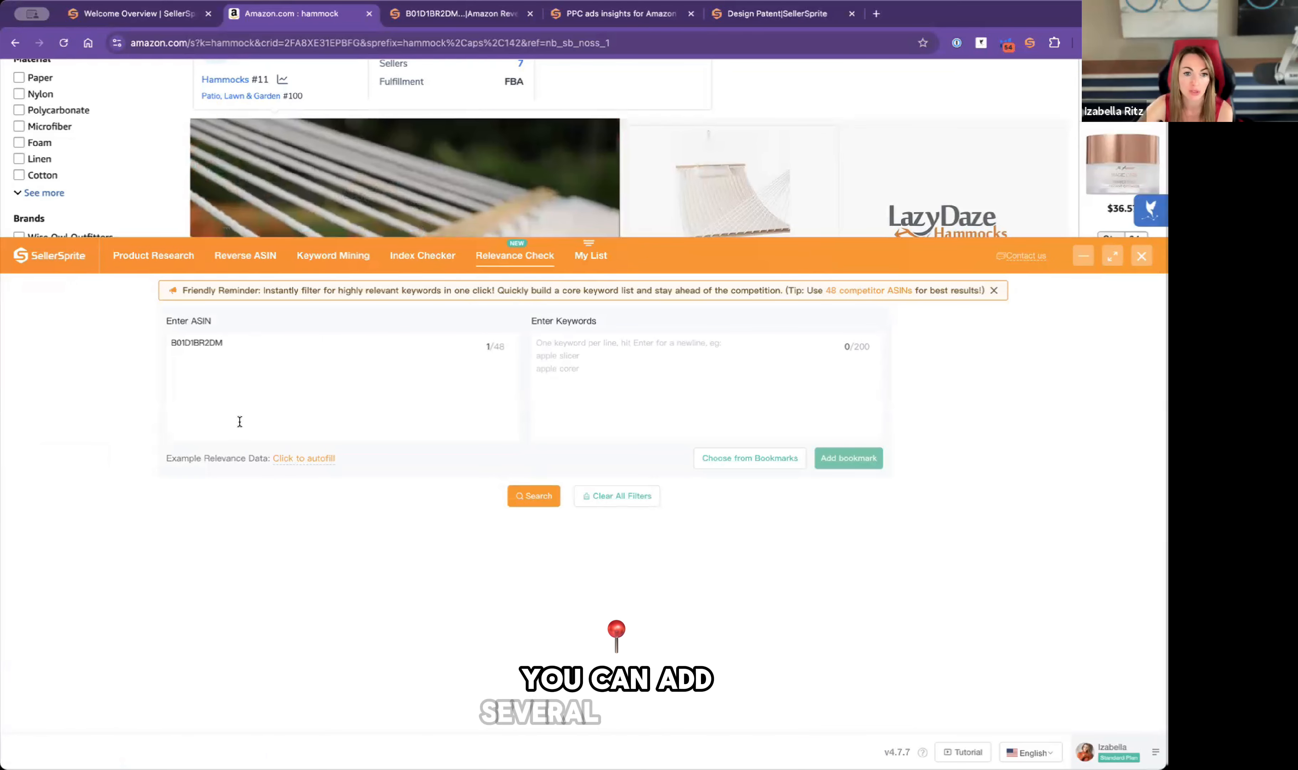
{"action": "left_click", "coordinate": [582, 344]}
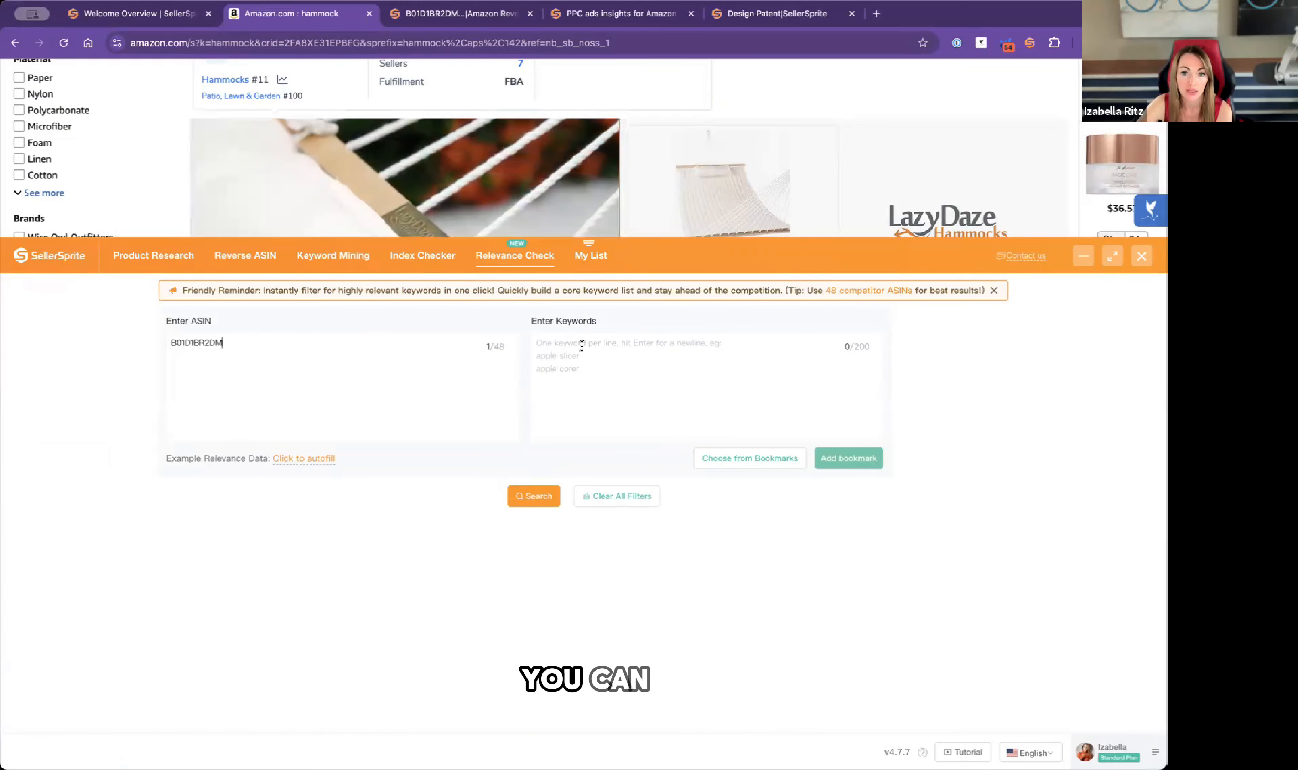
{"action": "type", "text": "hammo"}
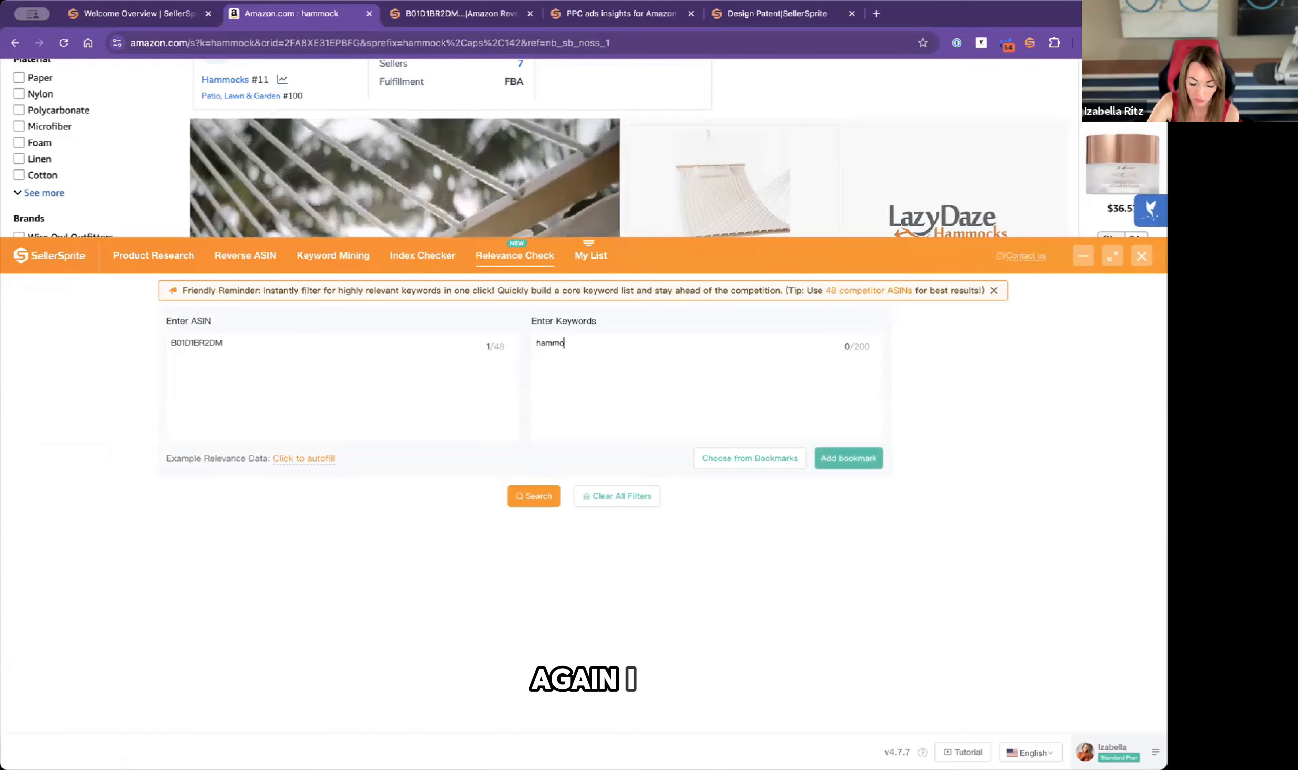
{"action": "type", "text": "ck"}
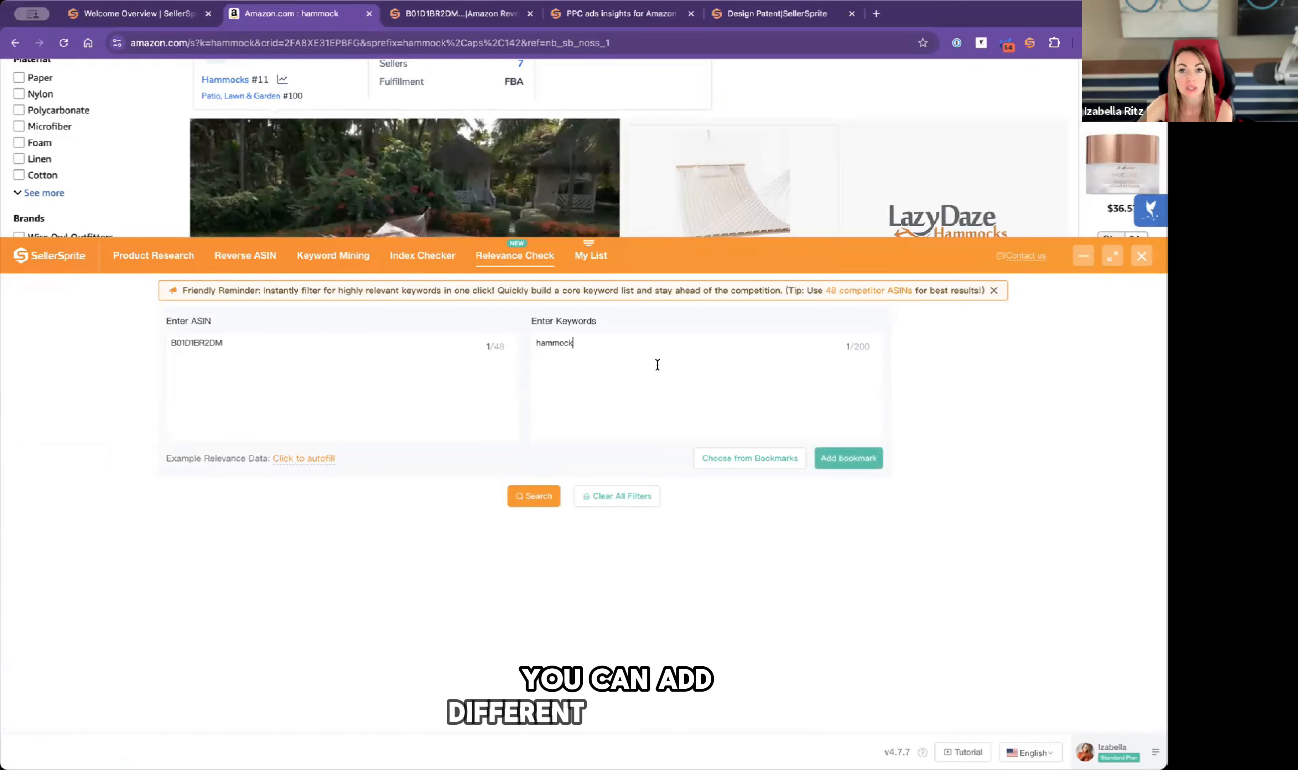
{"action": "left_click", "coordinate": [534, 495]}
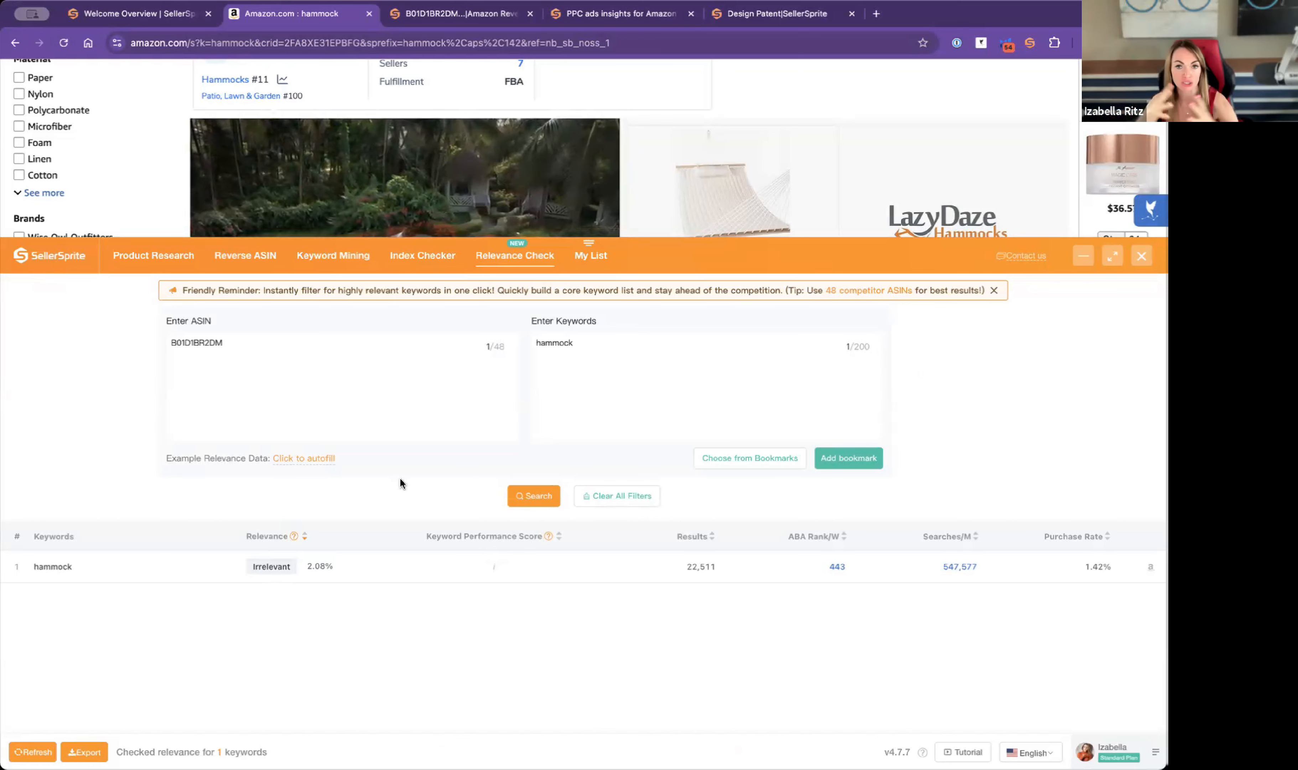
{"action": "scroll", "coordinate": [450, 503], "scroll_direction": "down", "scroll_amount": 1}
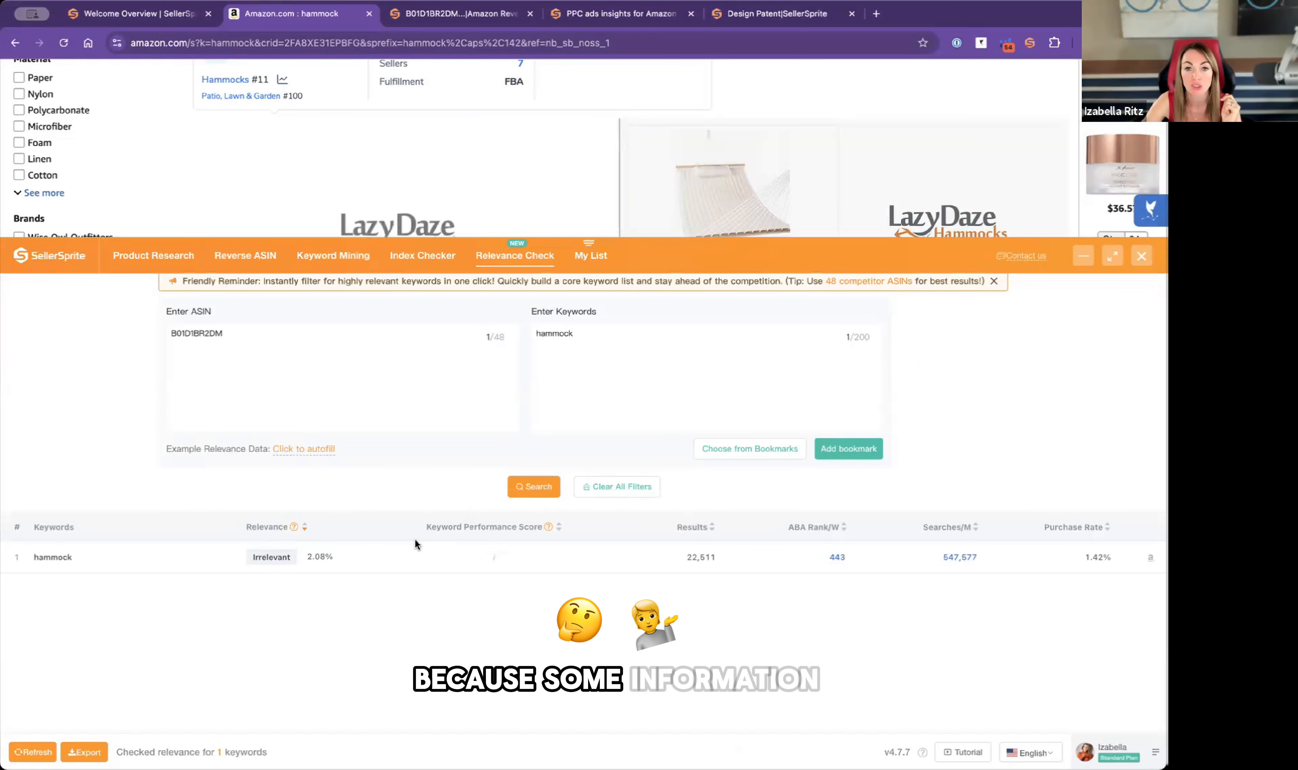
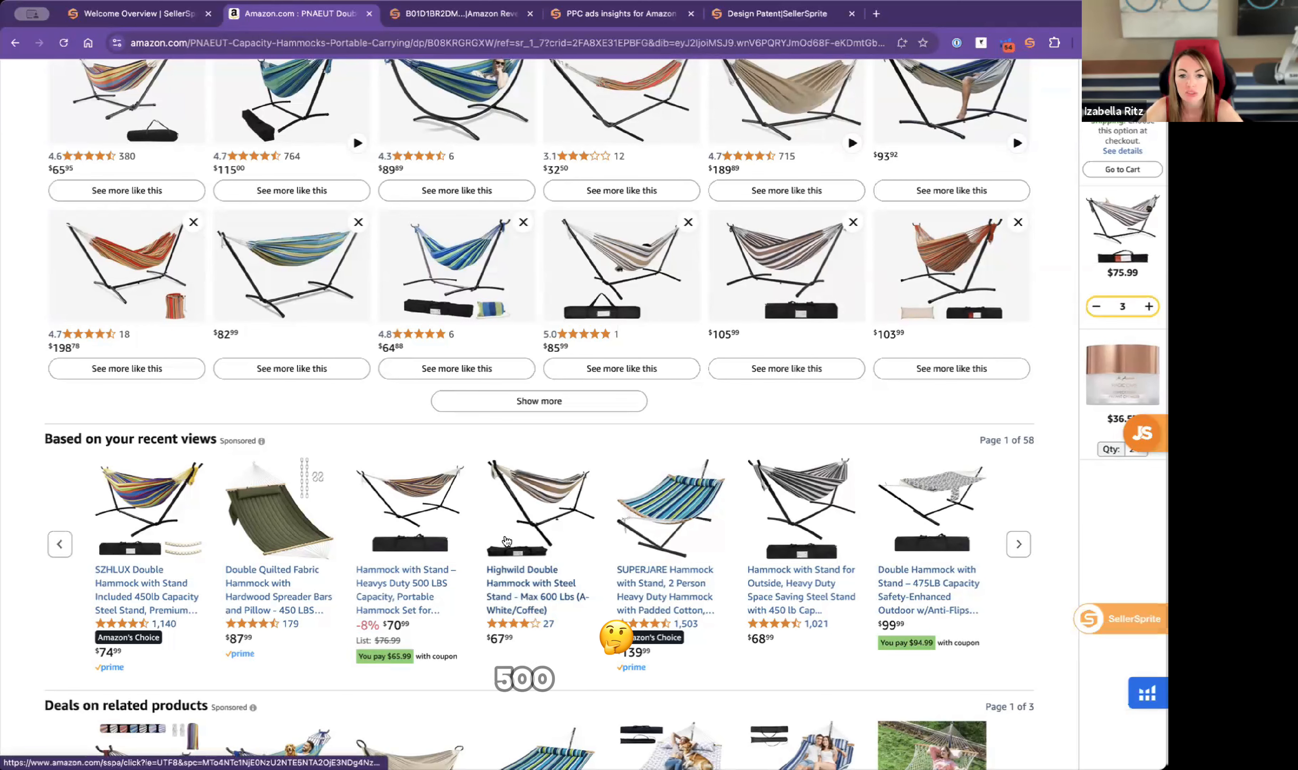
Page through the "Based on your recent views" and "Deals on related products" sponsored carousels on the PNAEUT hammock listing.
{"action": "left_click", "coordinate": [1015, 548]}
{"action": "scroll", "coordinate": [1024, 568], "scroll_direction": "down", "scroll_amount": 5}
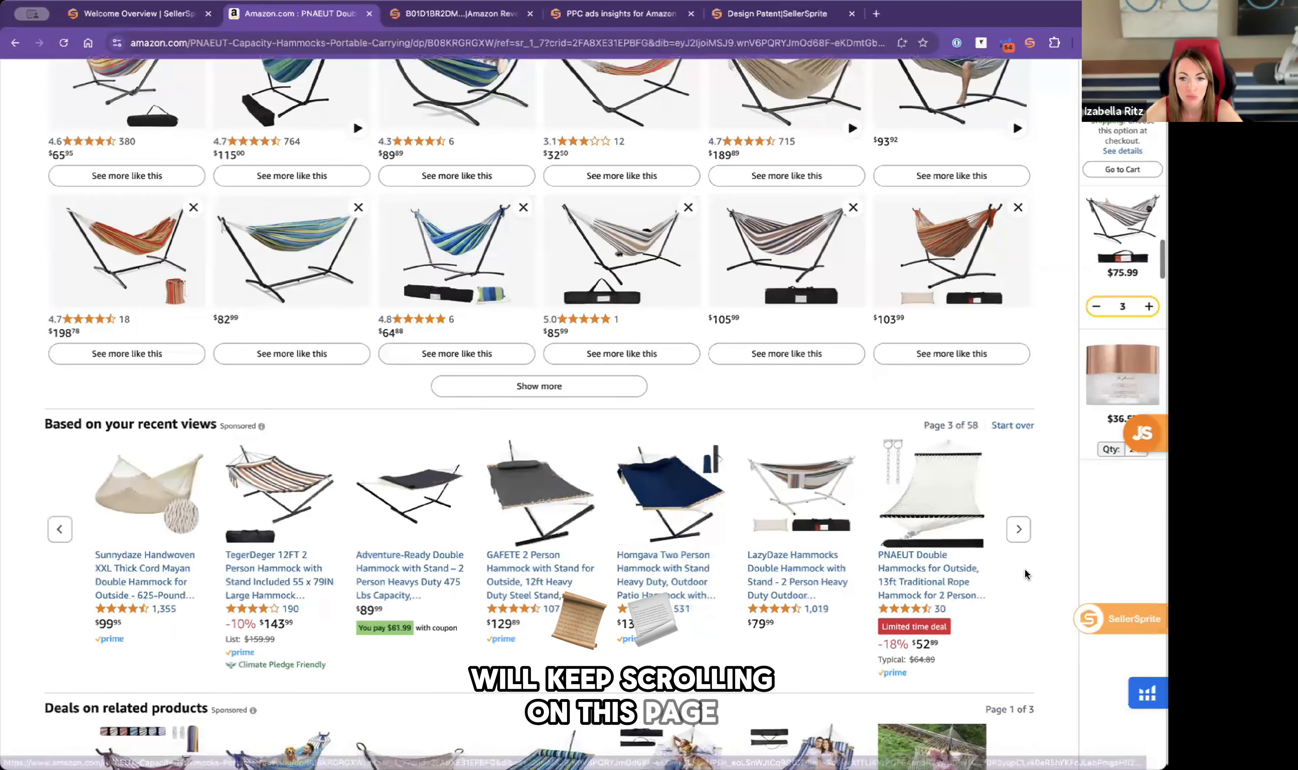
{"action": "scroll", "coordinate": [1025, 568], "scroll_direction": "down", "scroll_amount": 2}
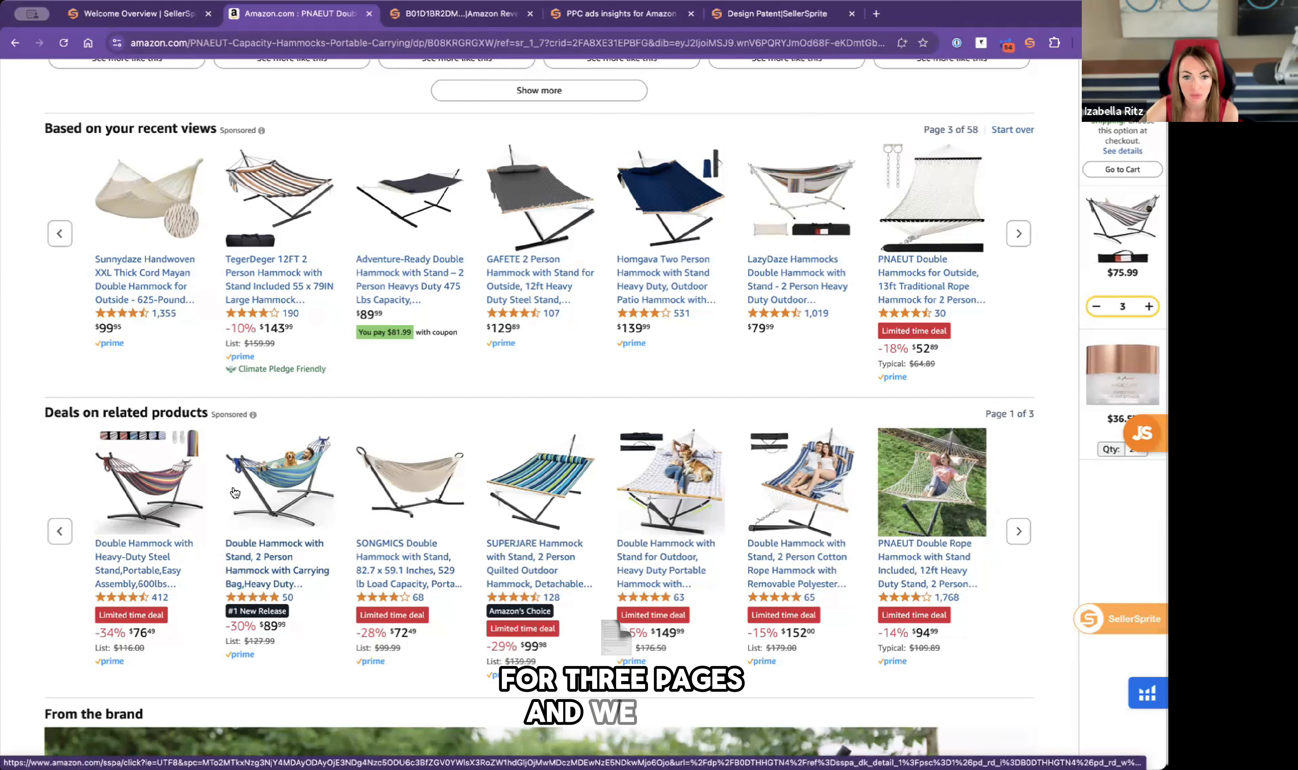
{"action": "left_click", "coordinate": [1019, 531]}
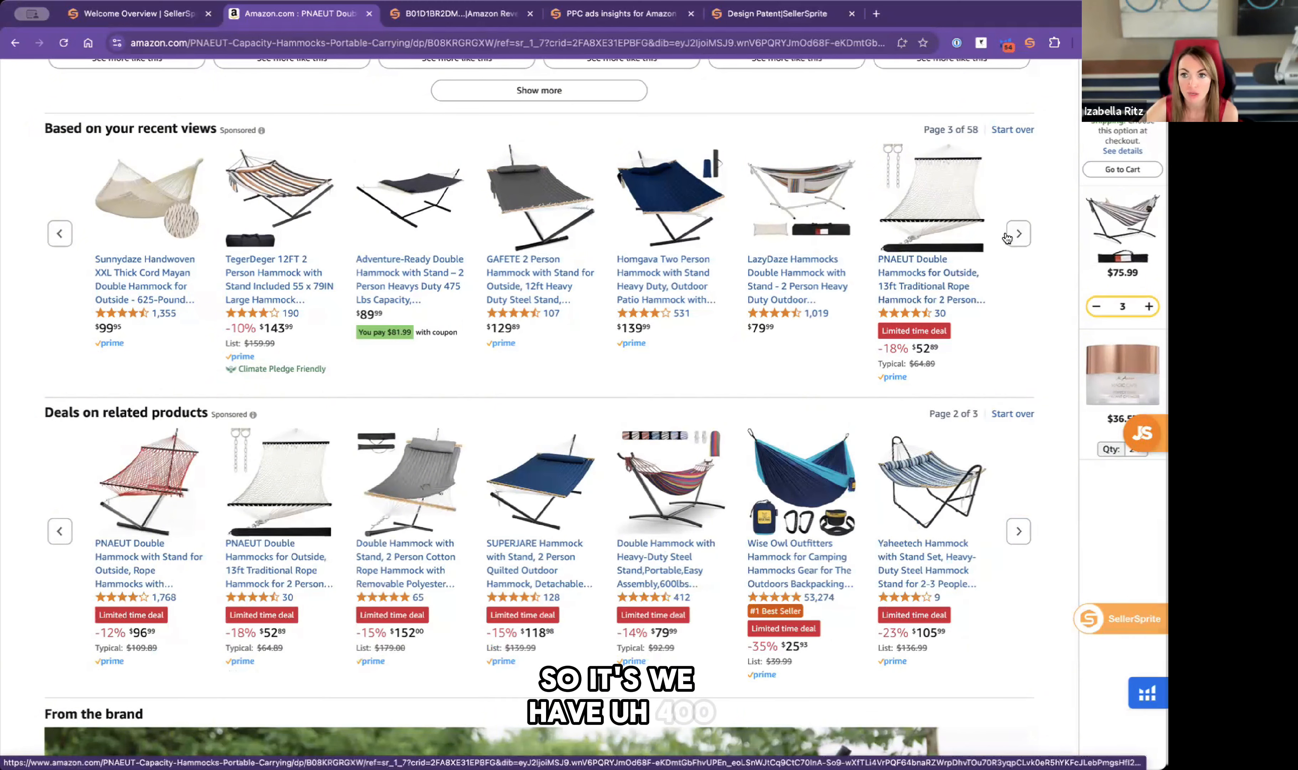
{"action": "left_click", "coordinate": [1018, 532]}
Examine the rest of the PNAEUT listing for competing products, including the comparison tables, "Products related to this item" and "Similar brands on Amazon".
{"action": "scroll", "coordinate": [1019, 531], "scroll_direction": "down", "scroll_amount": 15}
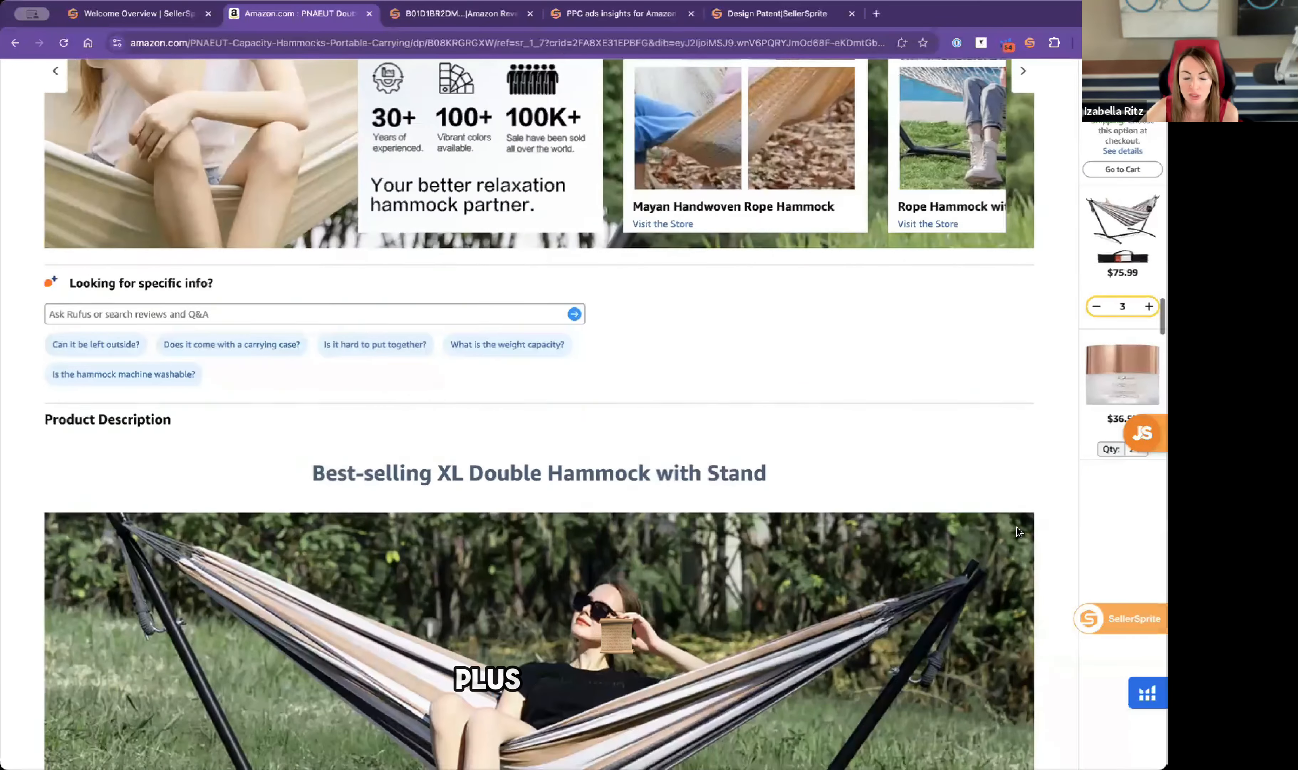
{"action": "scroll", "coordinate": [1018, 528], "scroll_direction": "down", "scroll_amount": 20}
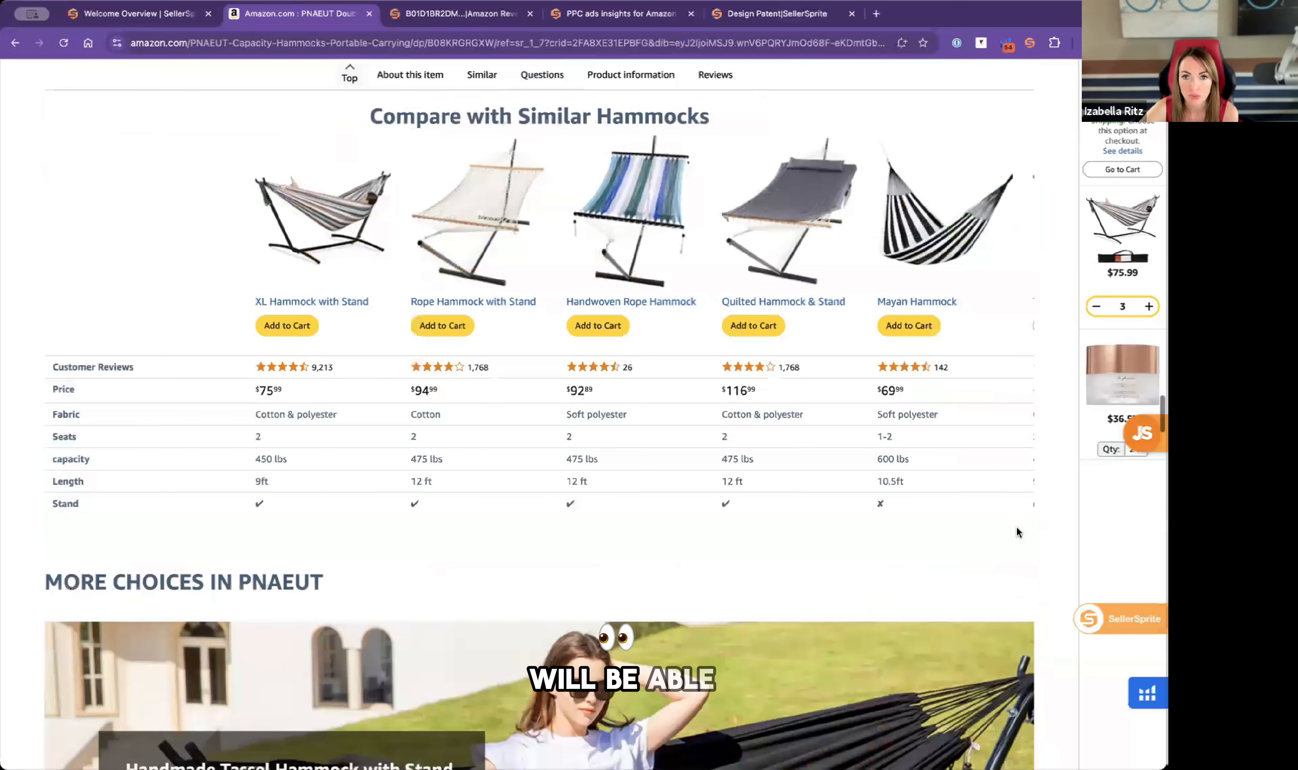
{"action": "scroll", "coordinate": [1017, 528], "scroll_direction": "down", "scroll_amount": 4}
{"action": "scroll", "coordinate": [1018, 527], "scroll_direction": "up", "scroll_amount": 5}
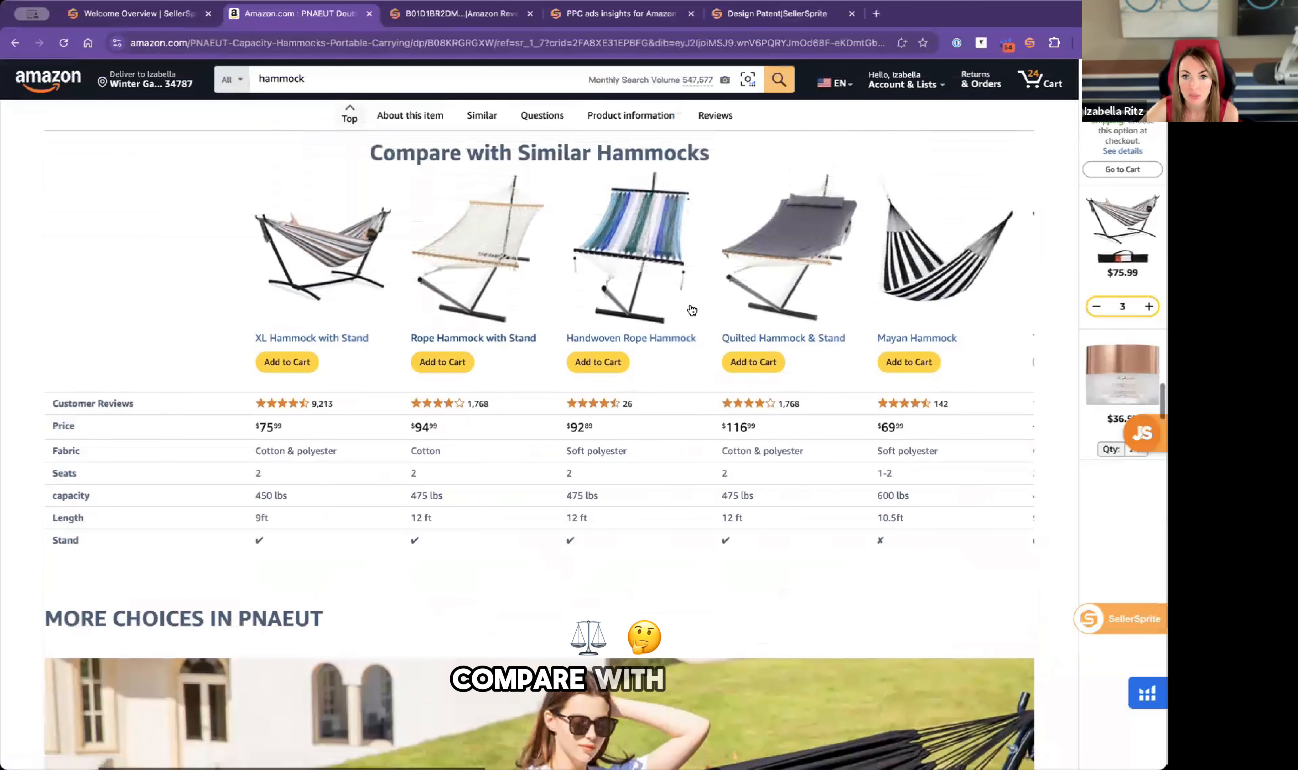
{"action": "scroll", "coordinate": [487, 410], "scroll_direction": "down", "scroll_amount": 10}
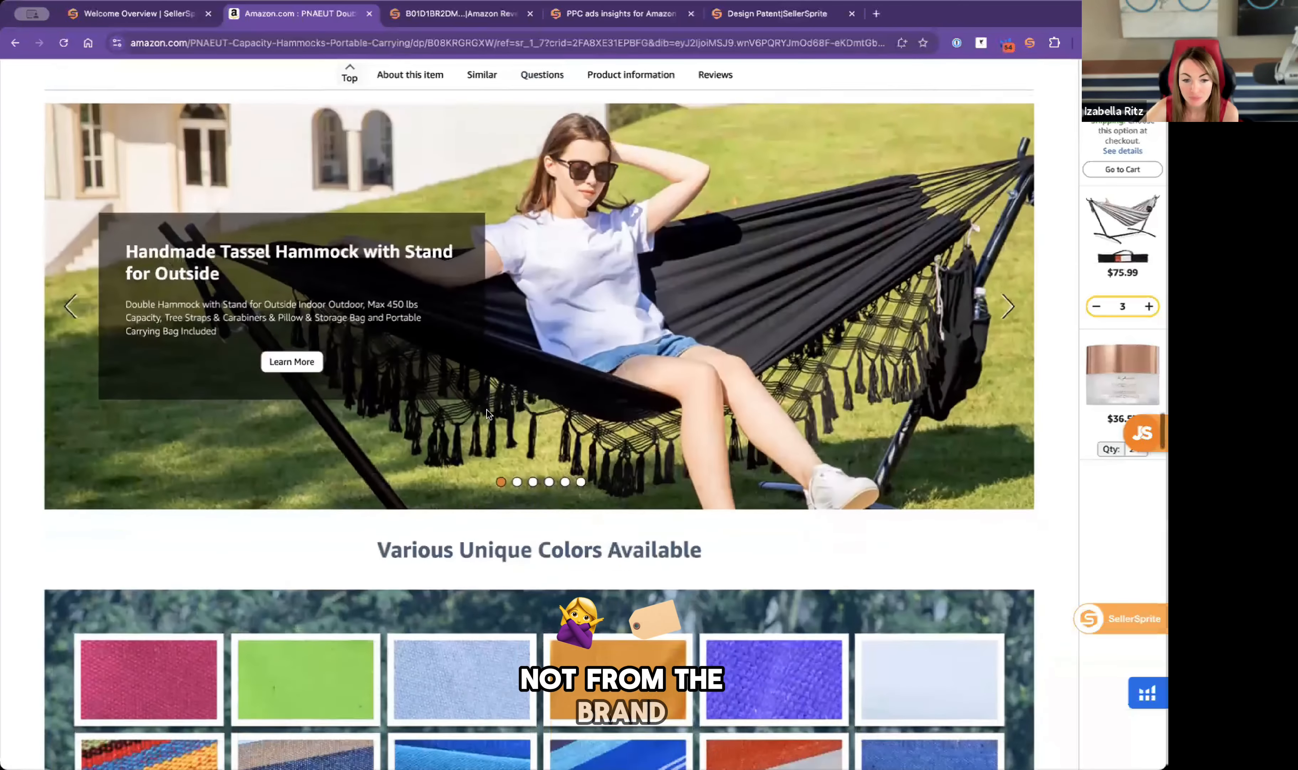
{"action": "scroll", "coordinate": [486, 410], "scroll_direction": "down", "scroll_amount": 20}
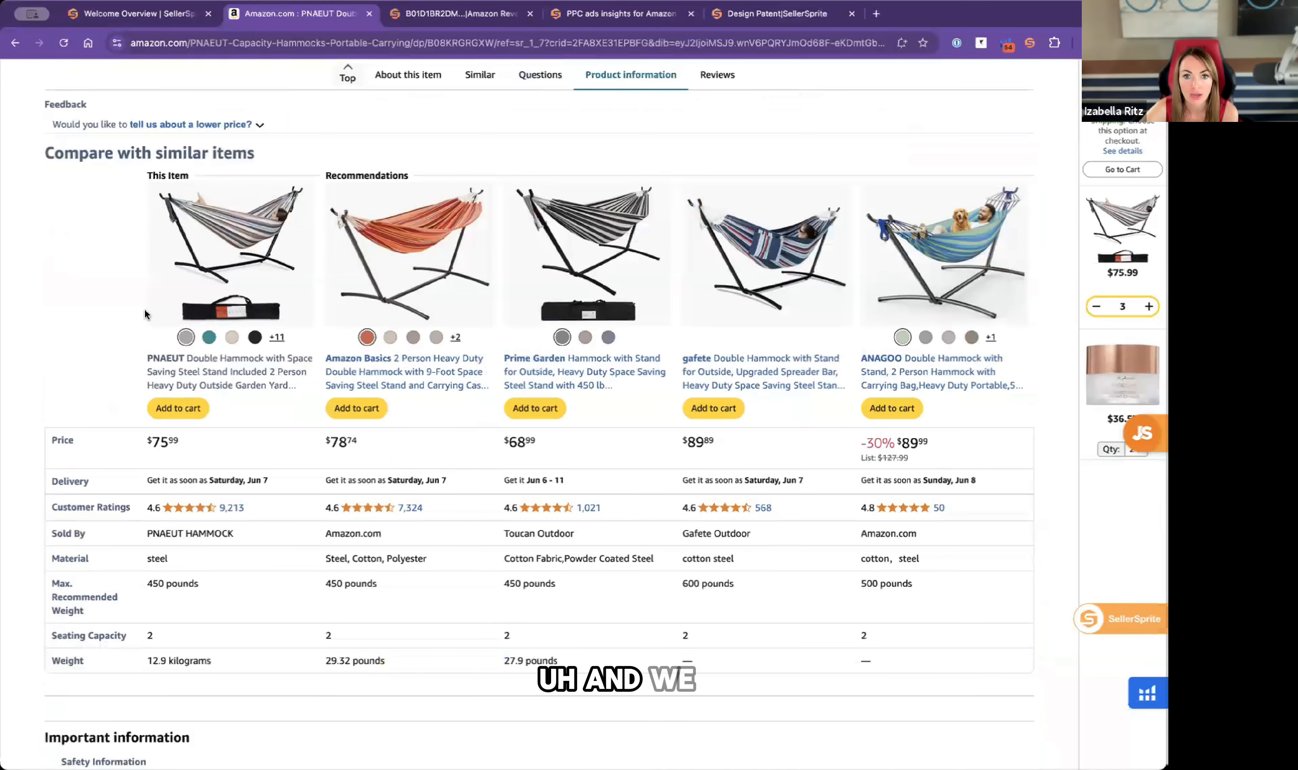
{"action": "scroll", "coordinate": [973, 325], "scroll_direction": "down", "scroll_amount": 10}
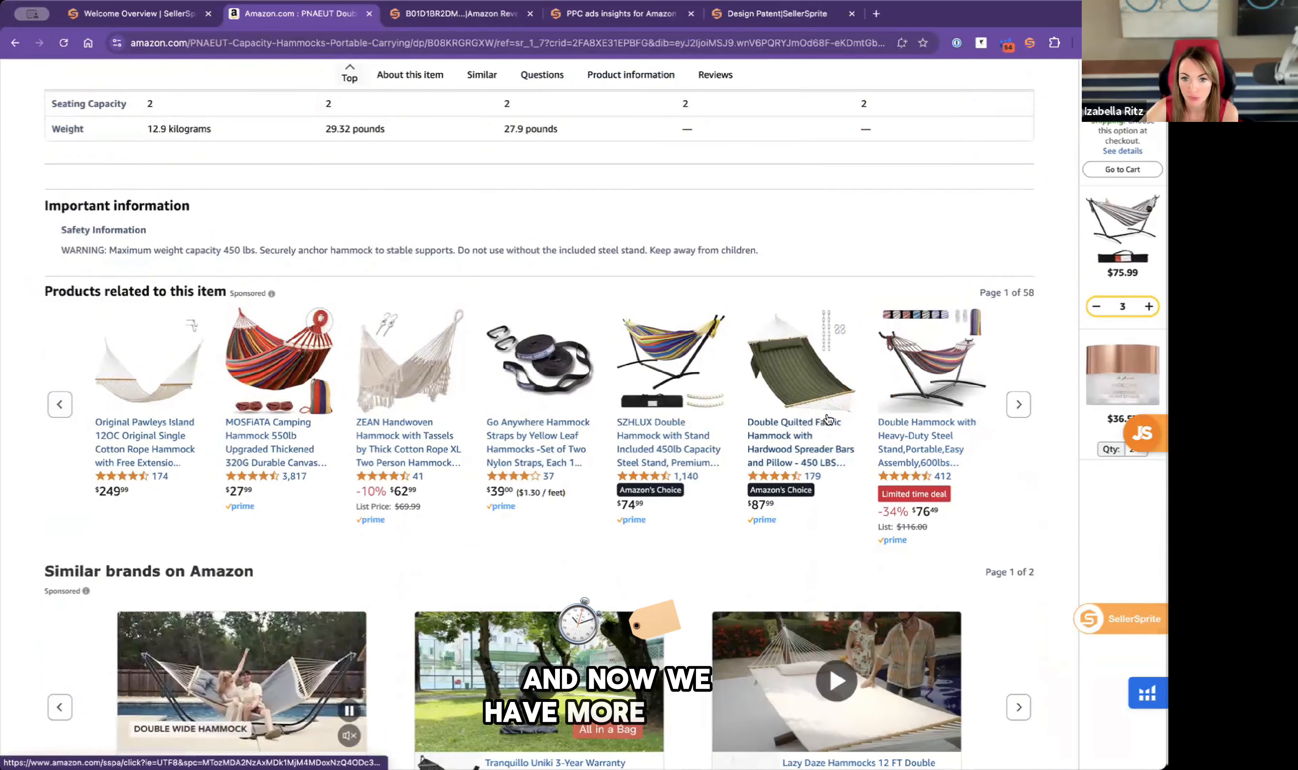
{"action": "scroll", "coordinate": [376, 521], "scroll_direction": "down", "scroll_amount": 3}
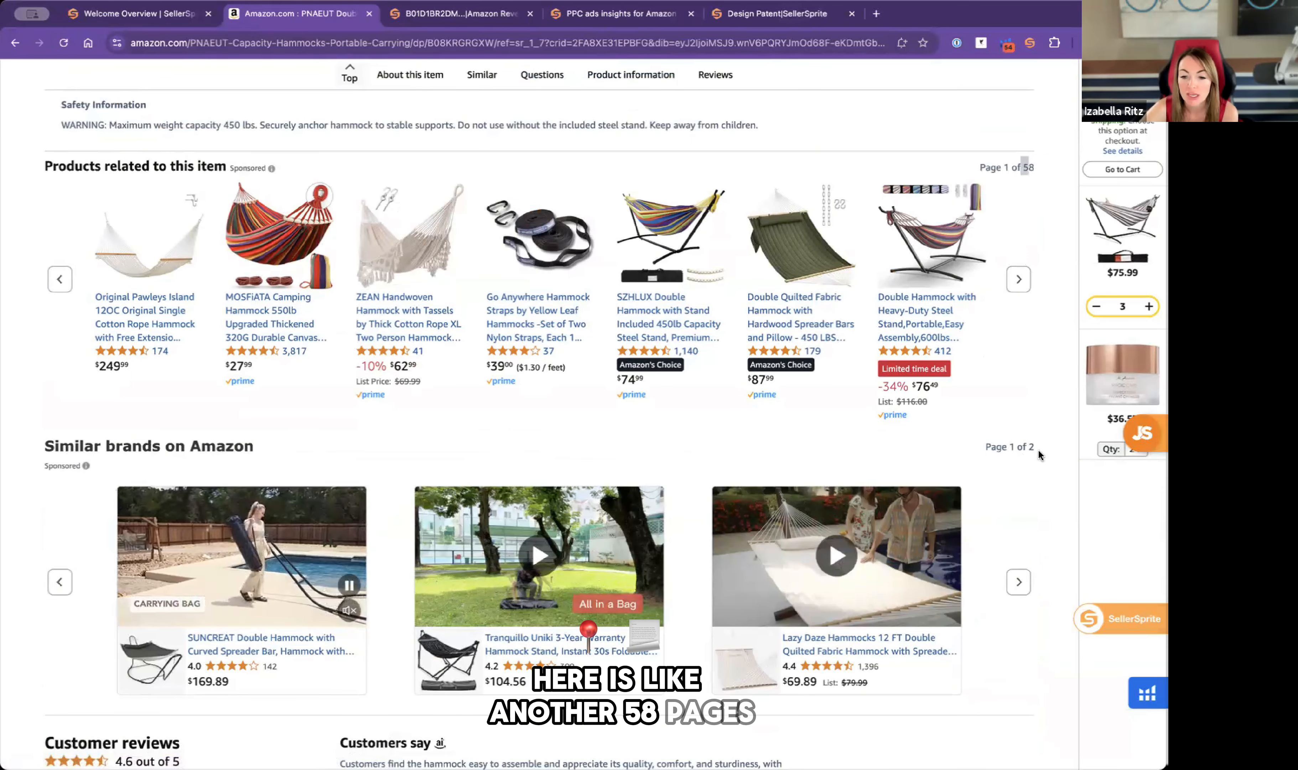
{"action": "scroll", "coordinate": [1039, 451], "scroll_direction": "down", "scroll_amount": 5}
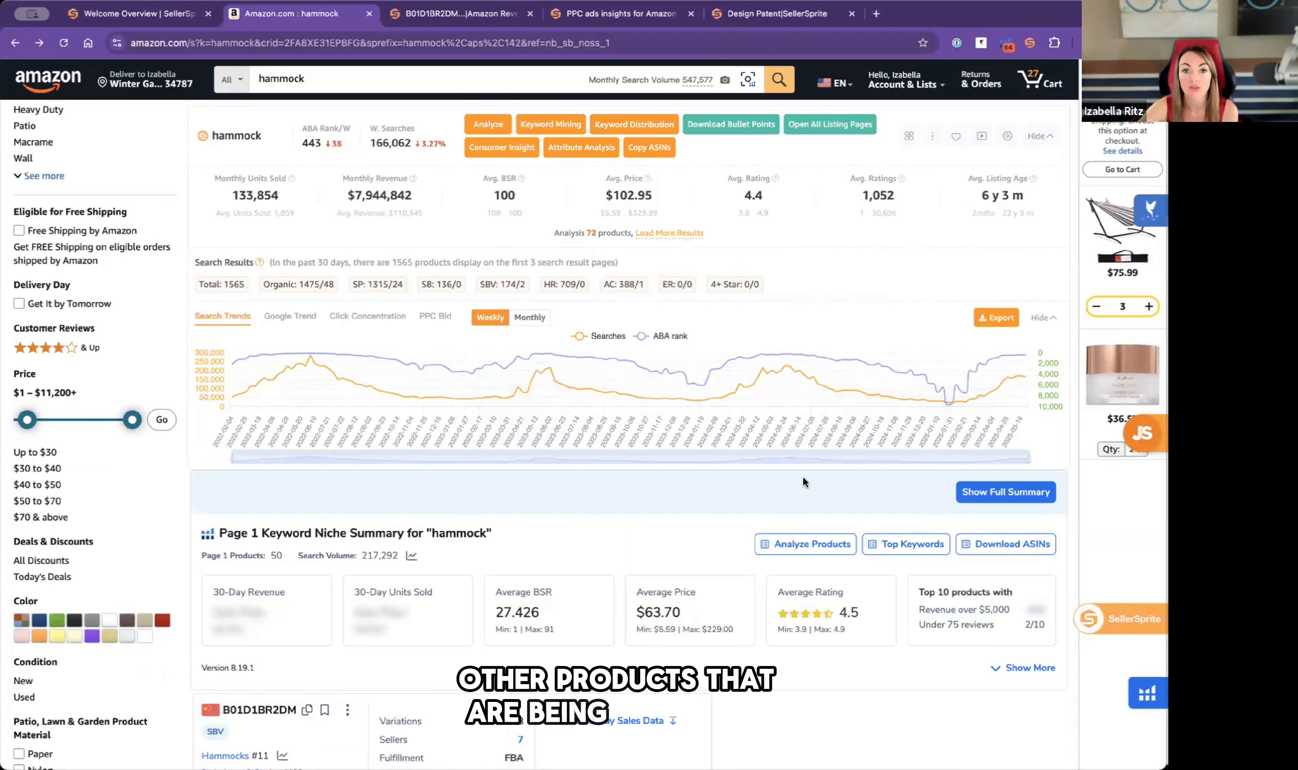
Review the placement counts for the "hammock" search results, and open Consumer Insight for them, closing its VoC AI page.
{"action": "scroll", "coordinate": [536, 299], "scroll_direction": "up", "scroll_amount": 3}
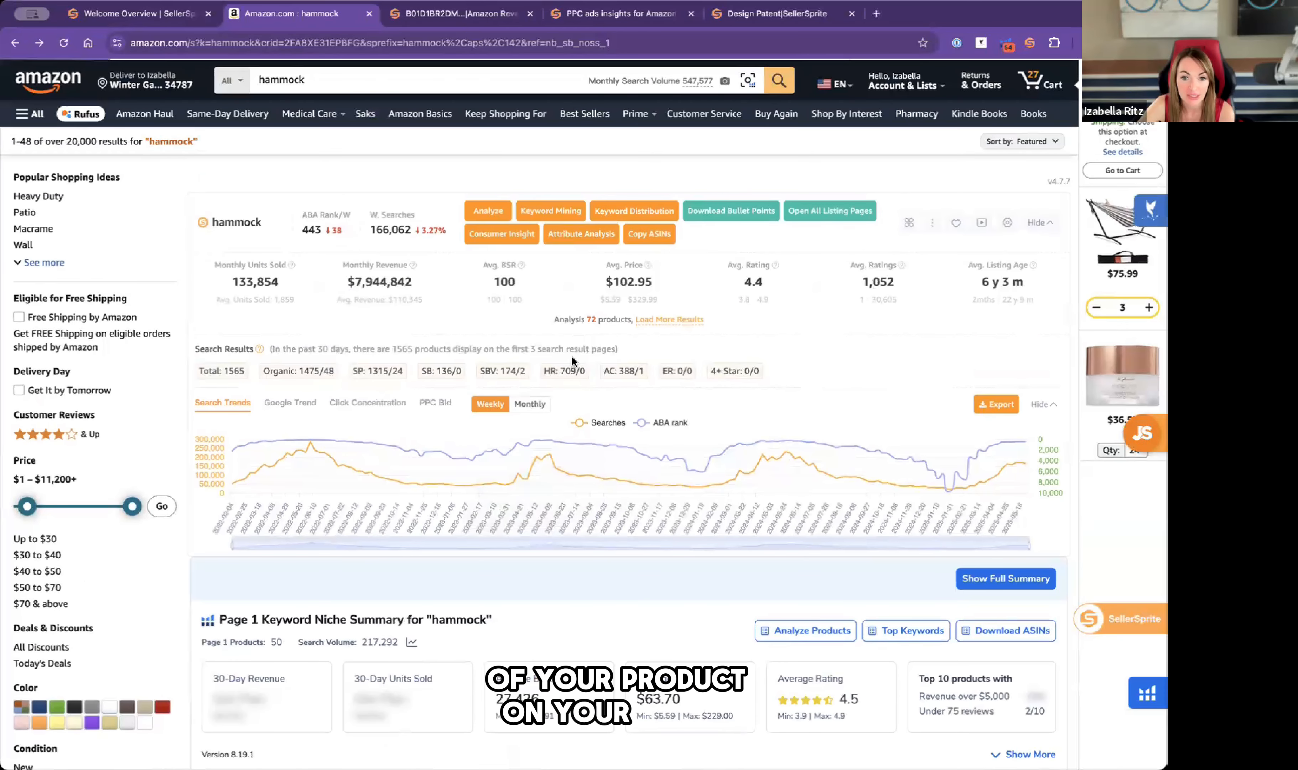
{"action": "mouse_move", "coordinate": [530, 369]}
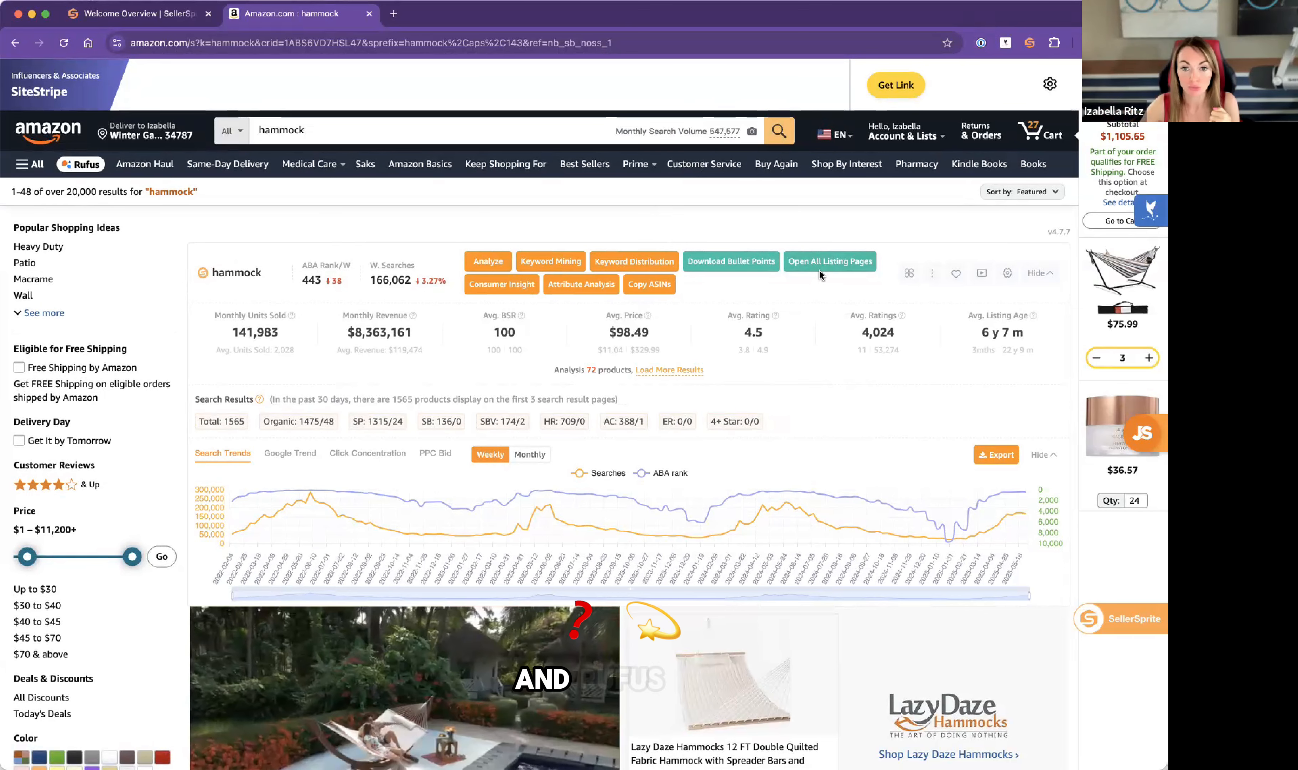
{"action": "left_click", "coordinate": [514, 285]}
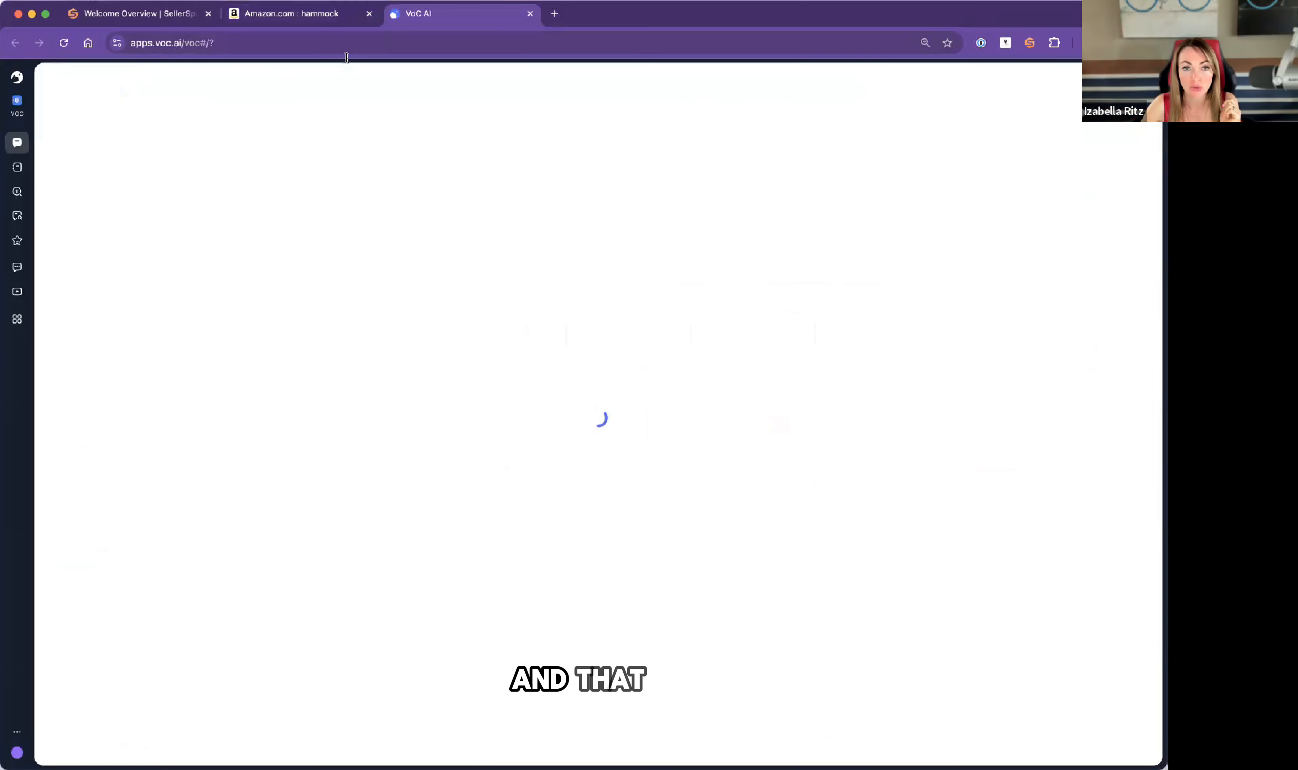
{"action": "left_click", "coordinate": [530, 14]}
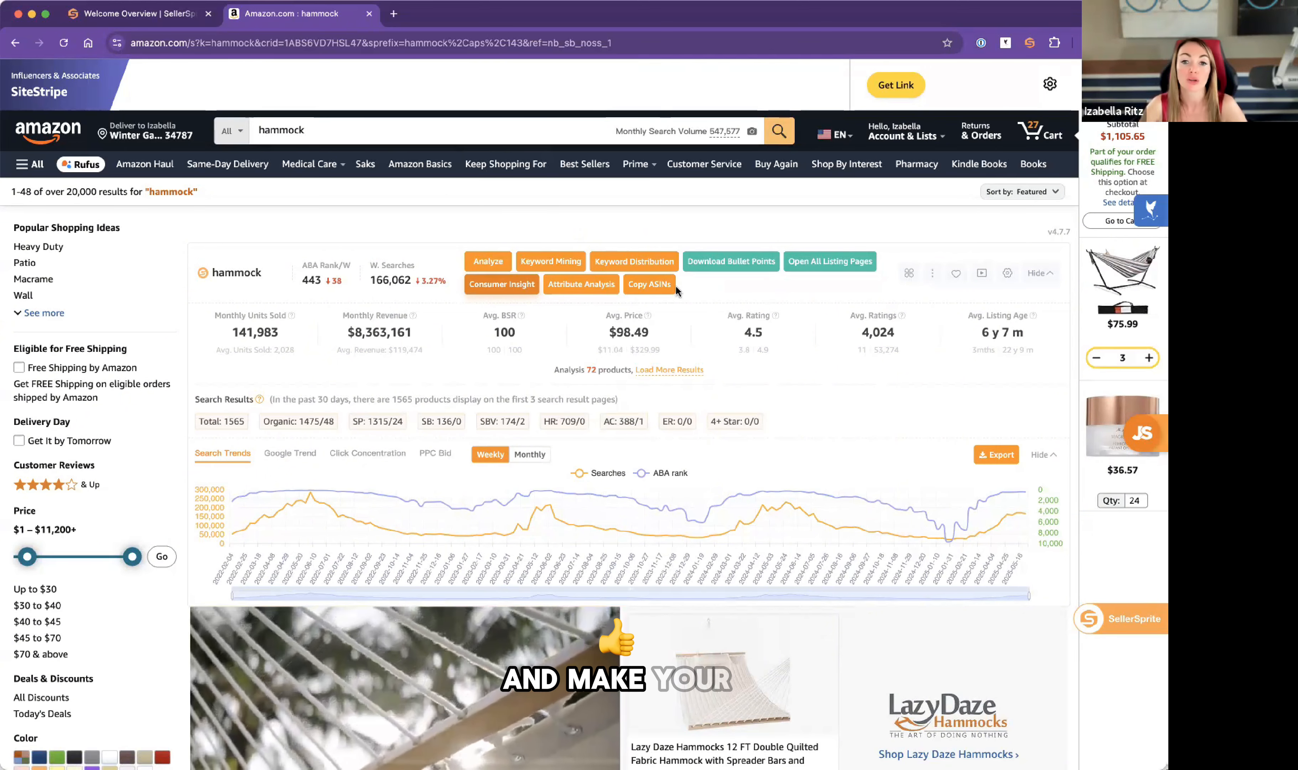
Copy the ASINs of the "hammock" results, and open a Market Analysis Report generated after loading more products.
{"action": "left_click", "coordinate": [642, 287]}
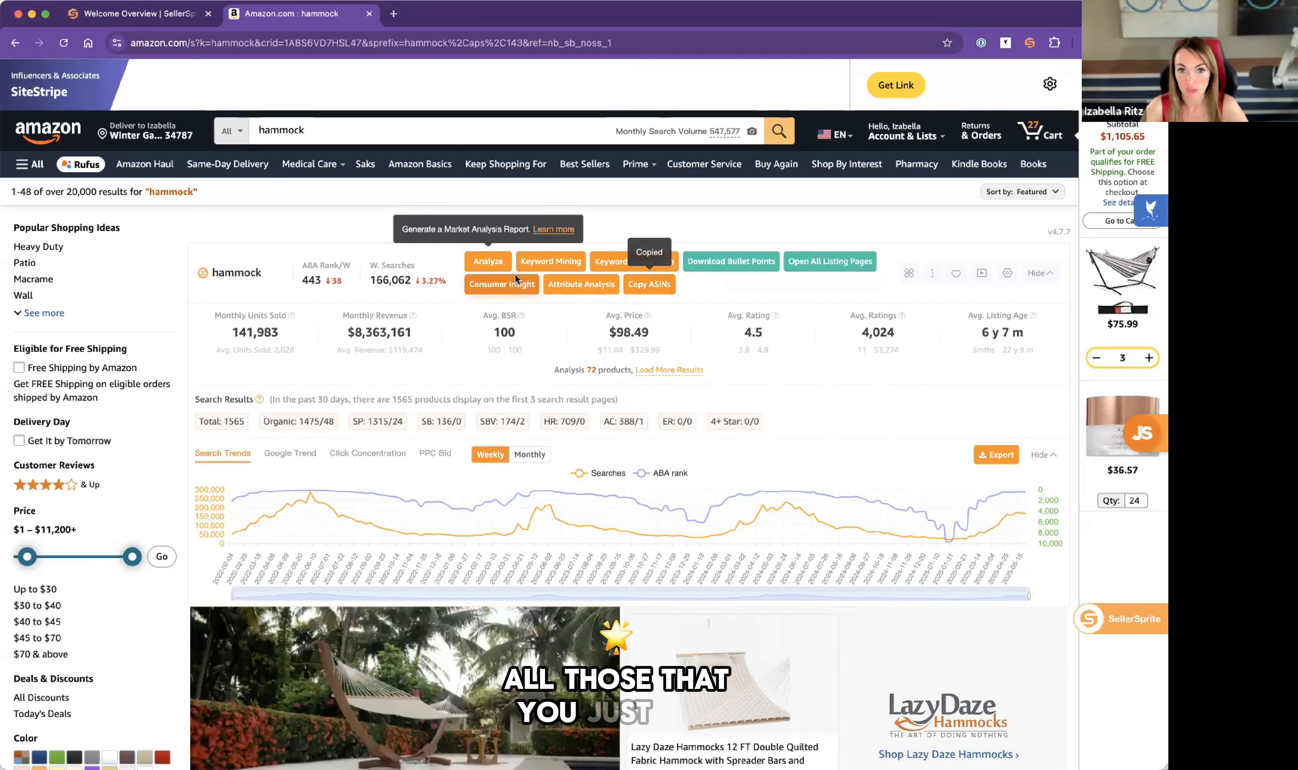
{"action": "left_click", "coordinate": [486, 265]}
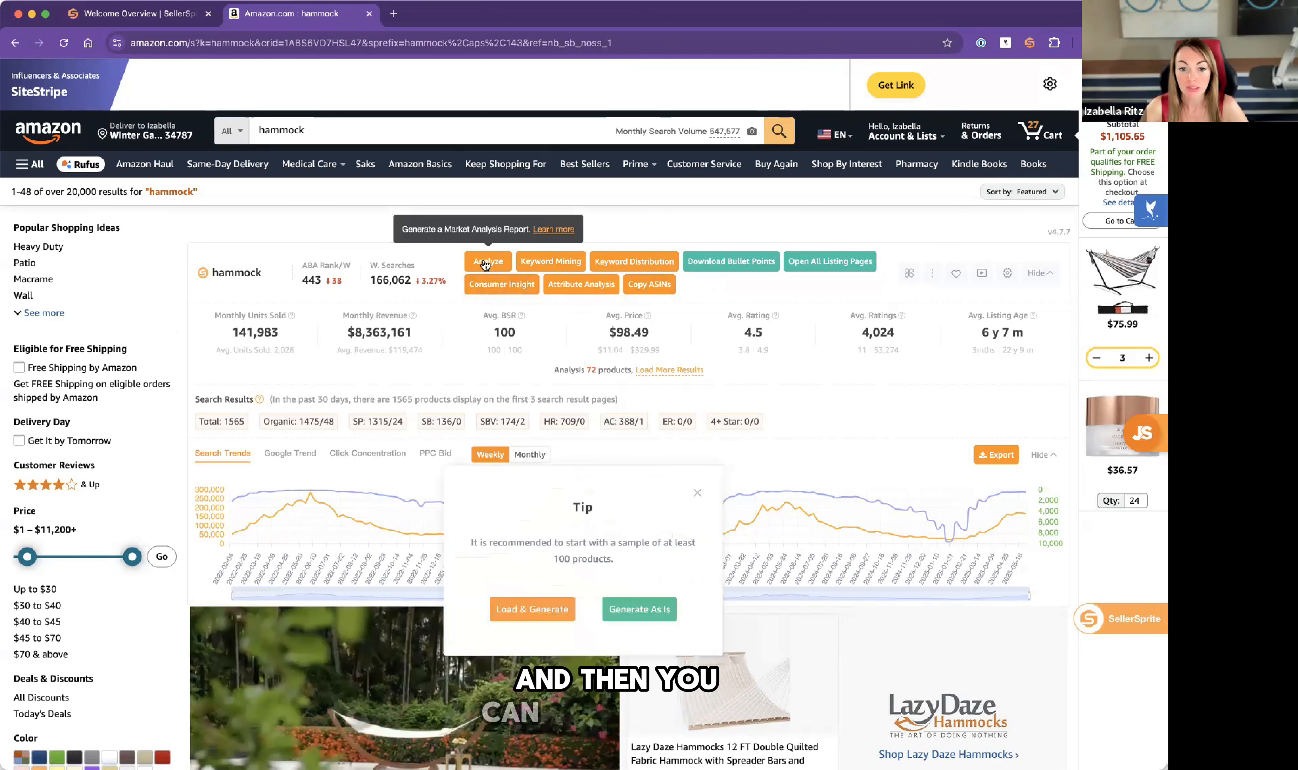
{"action": "left_click", "coordinate": [543, 611]}
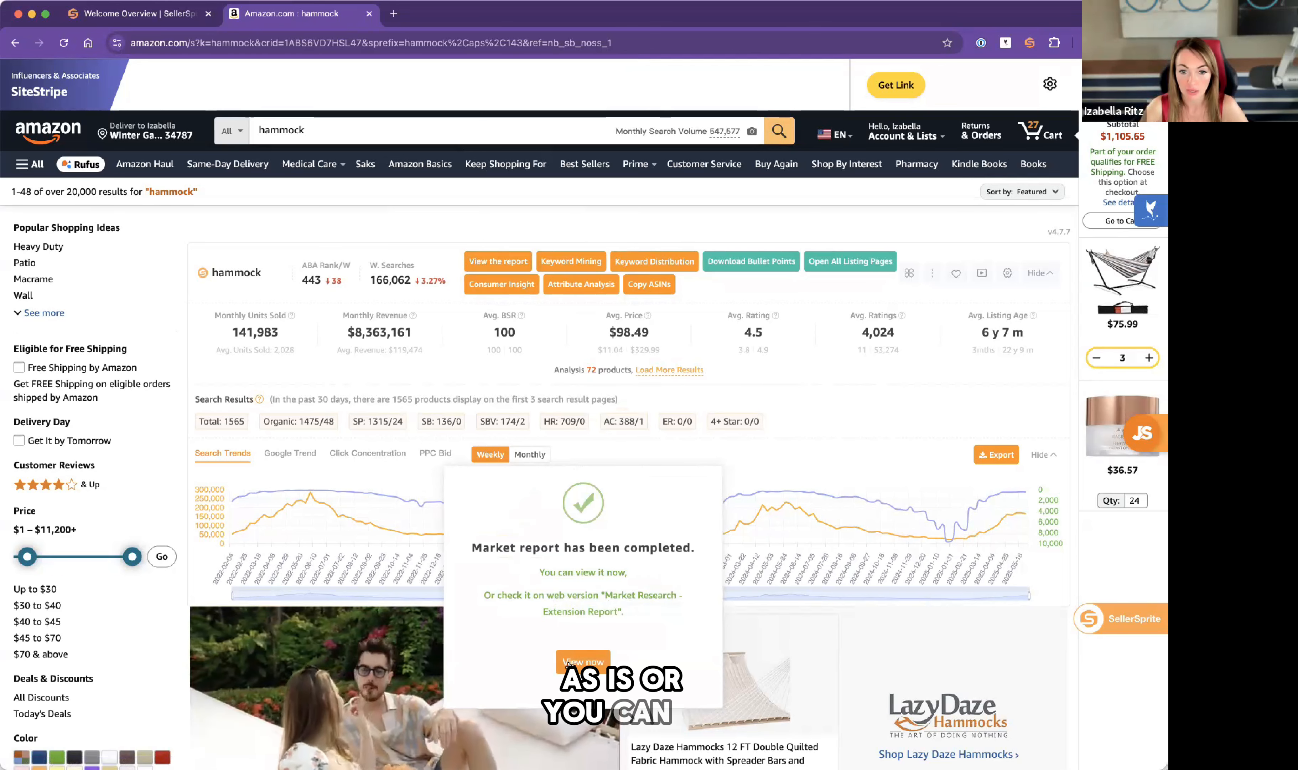
{"action": "left_click", "coordinate": [595, 654]}
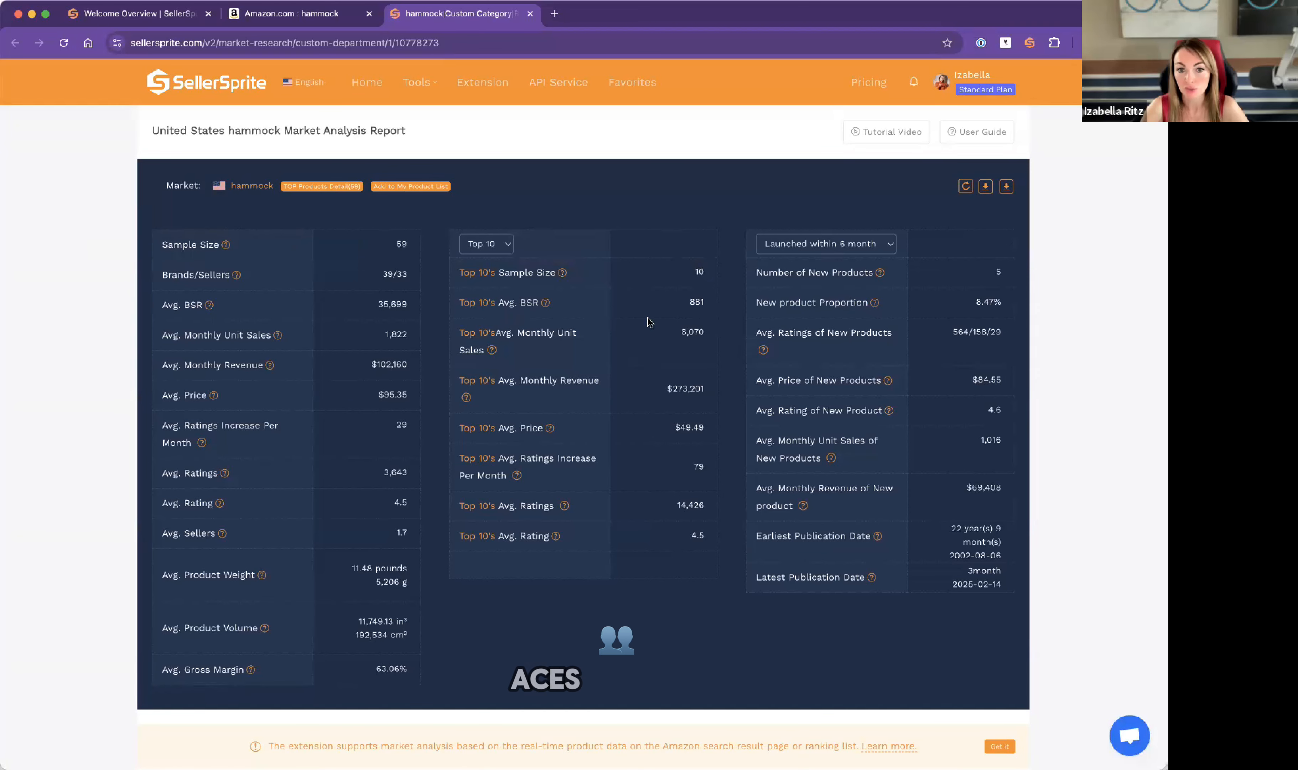
Set the report's new-product summary to products launched within 12 months and review the market averages.
{"action": "left_click", "coordinate": [847, 247]}
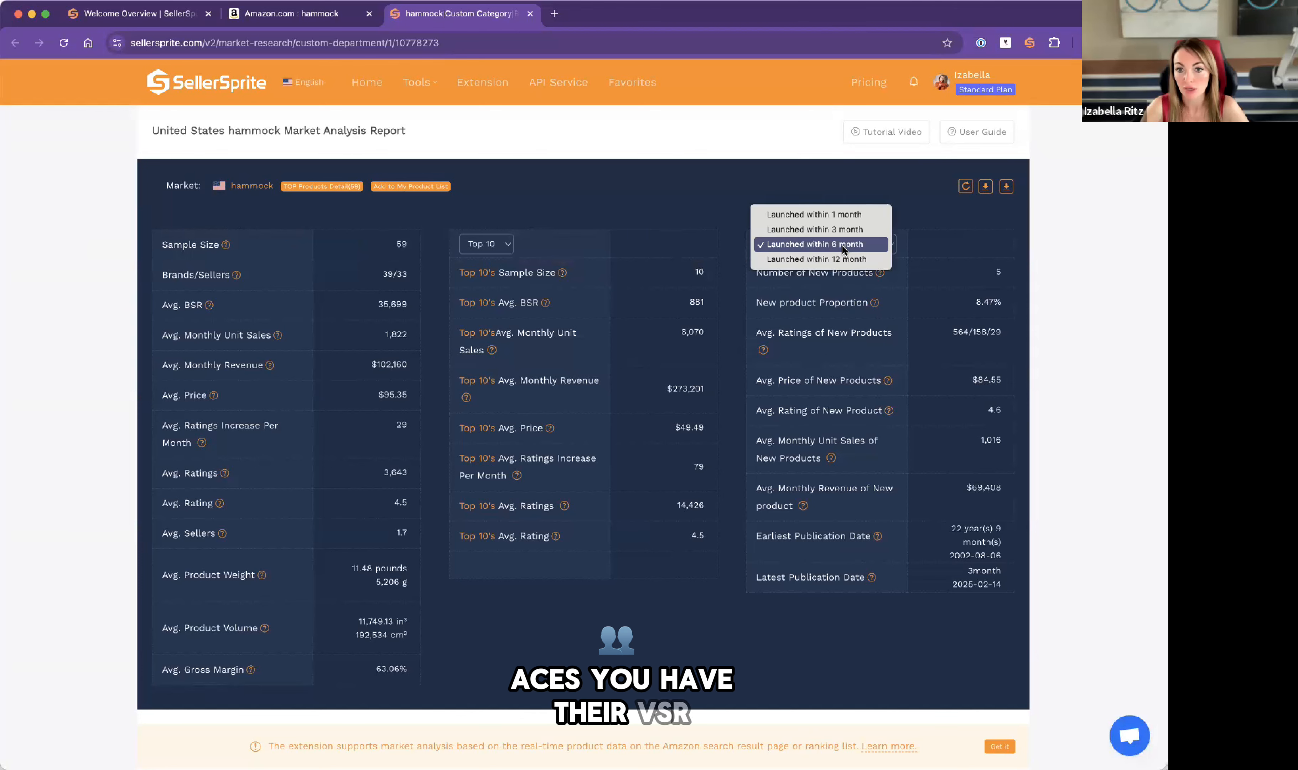
{"action": "left_click", "coordinate": [856, 258]}
{"action": "scroll", "coordinate": [857, 253], "scroll_direction": "down", "scroll_amount": 10}
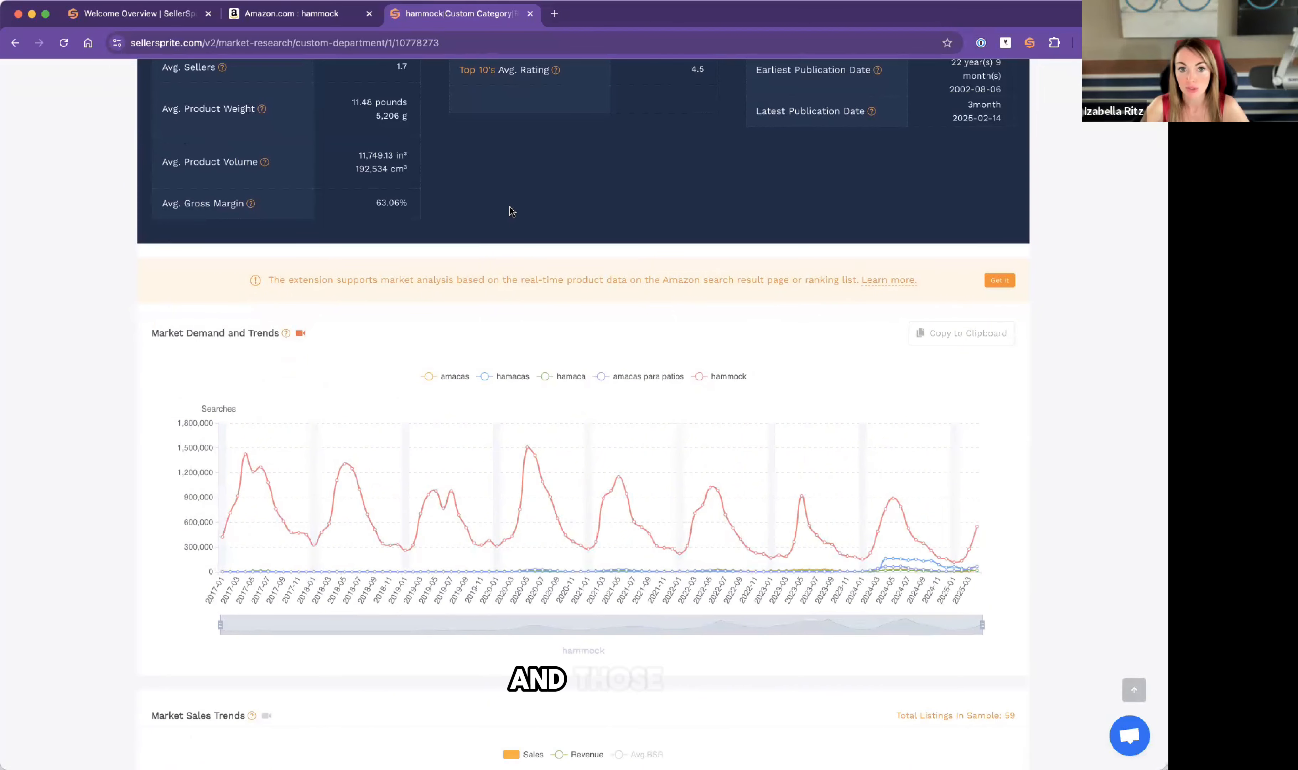
{"action": "scroll", "coordinate": [244, 250], "scroll_direction": "up", "scroll_amount": 2}
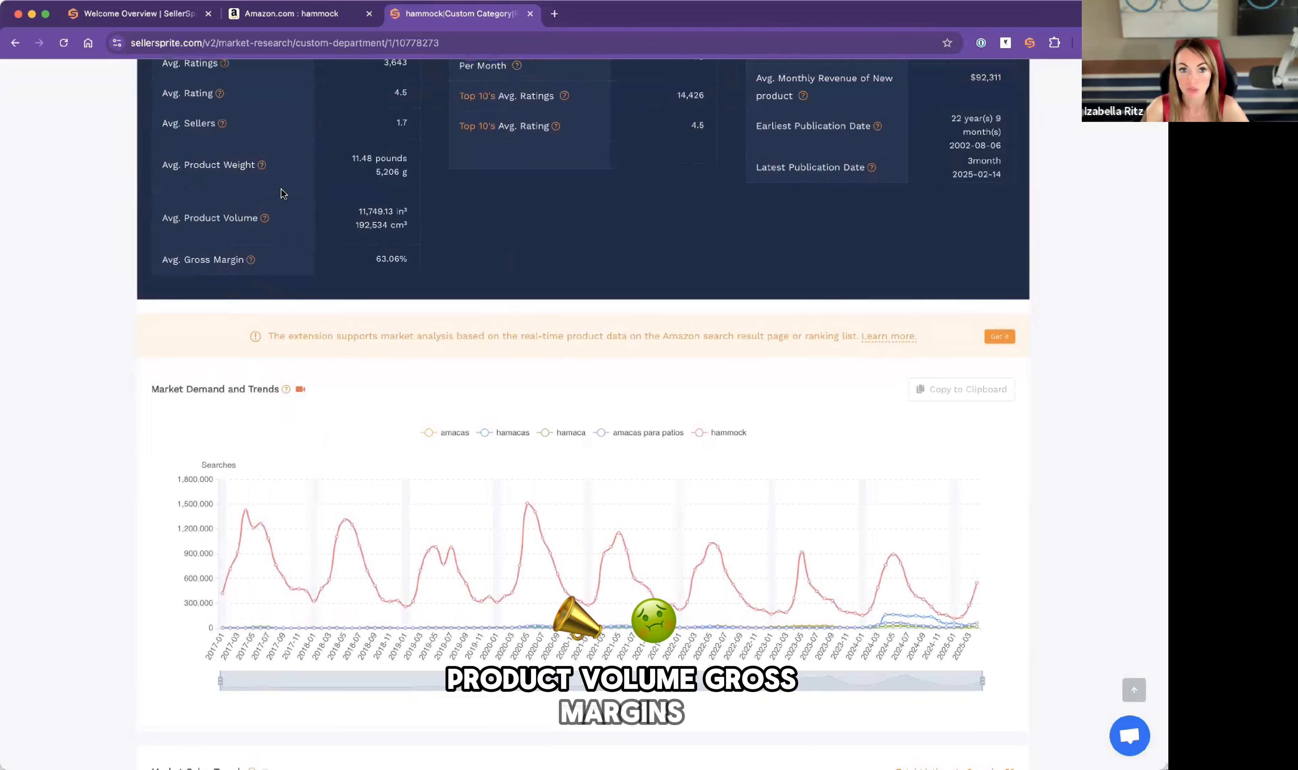
Examine the report's Market Demand and Trends, Market Sales Trends and Listing Concentration charts.
{"action": "scroll", "coordinate": [305, 253], "scroll_direction": "down", "scroll_amount": 5}
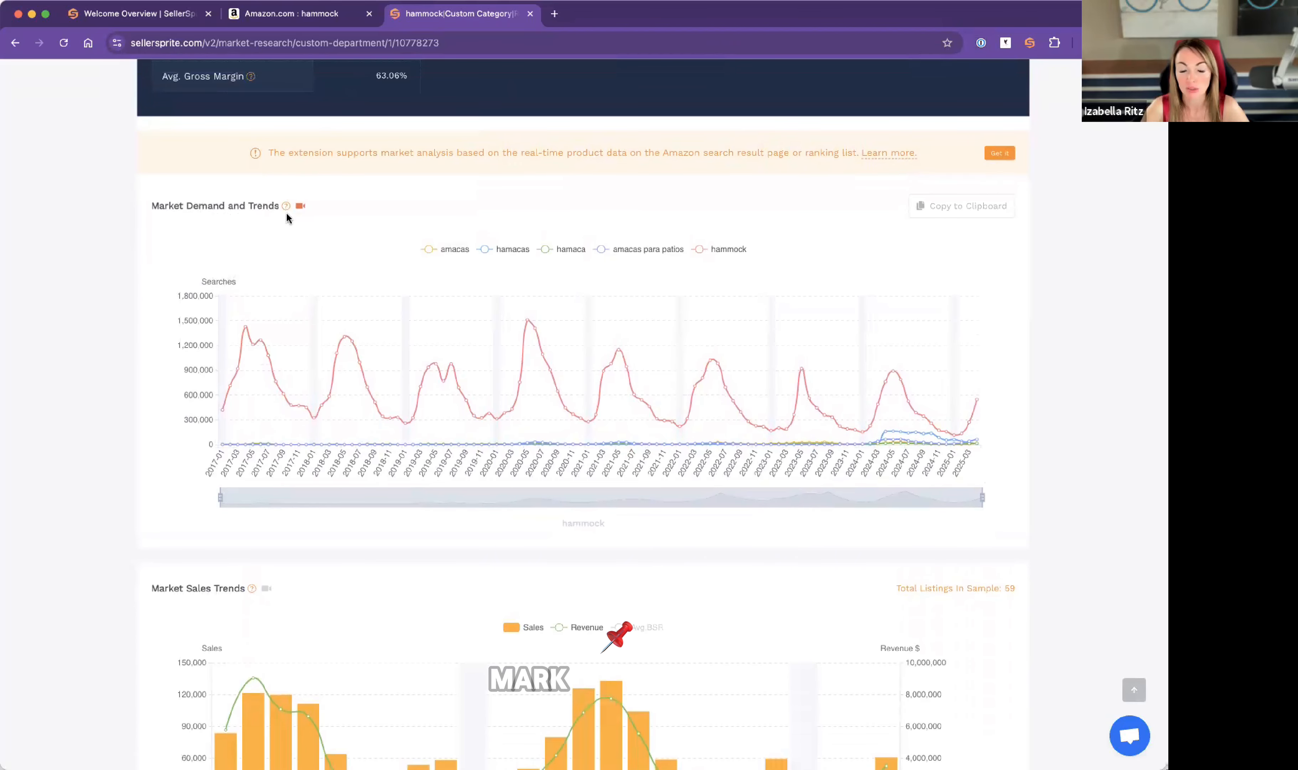
{"action": "scroll", "coordinate": [468, 251], "scroll_direction": "down", "scroll_amount": 8}
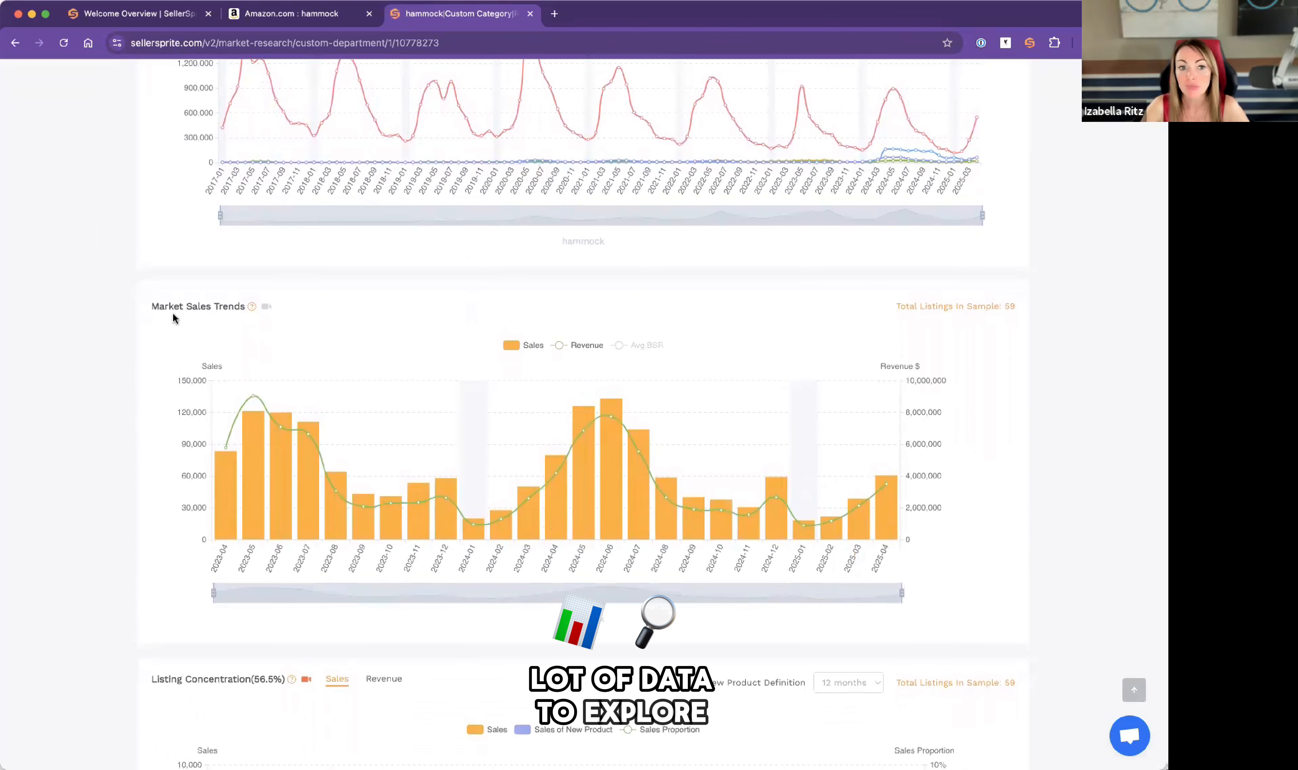
{"action": "scroll", "coordinate": [238, 321], "scroll_direction": "down", "scroll_amount": 9}
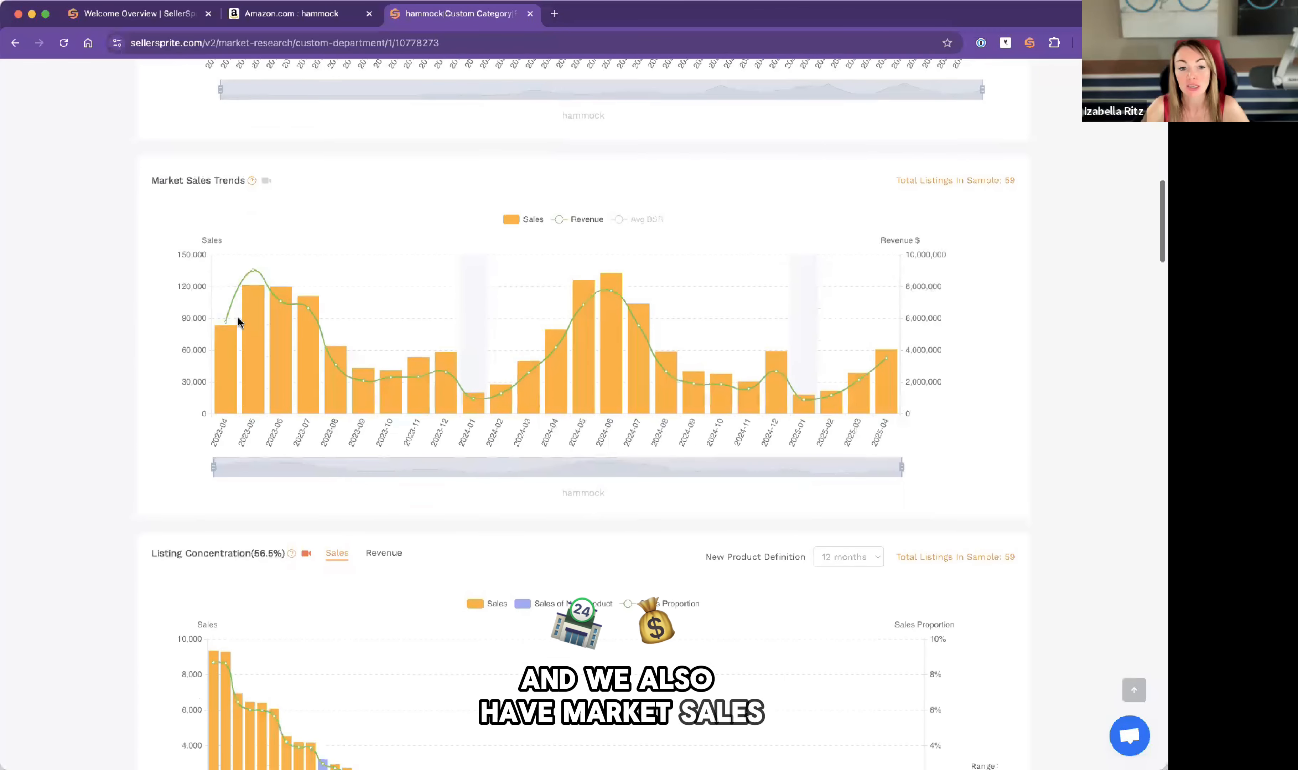
{"action": "scroll", "coordinate": [331, 355], "scroll_direction": "down", "scroll_amount": 2}
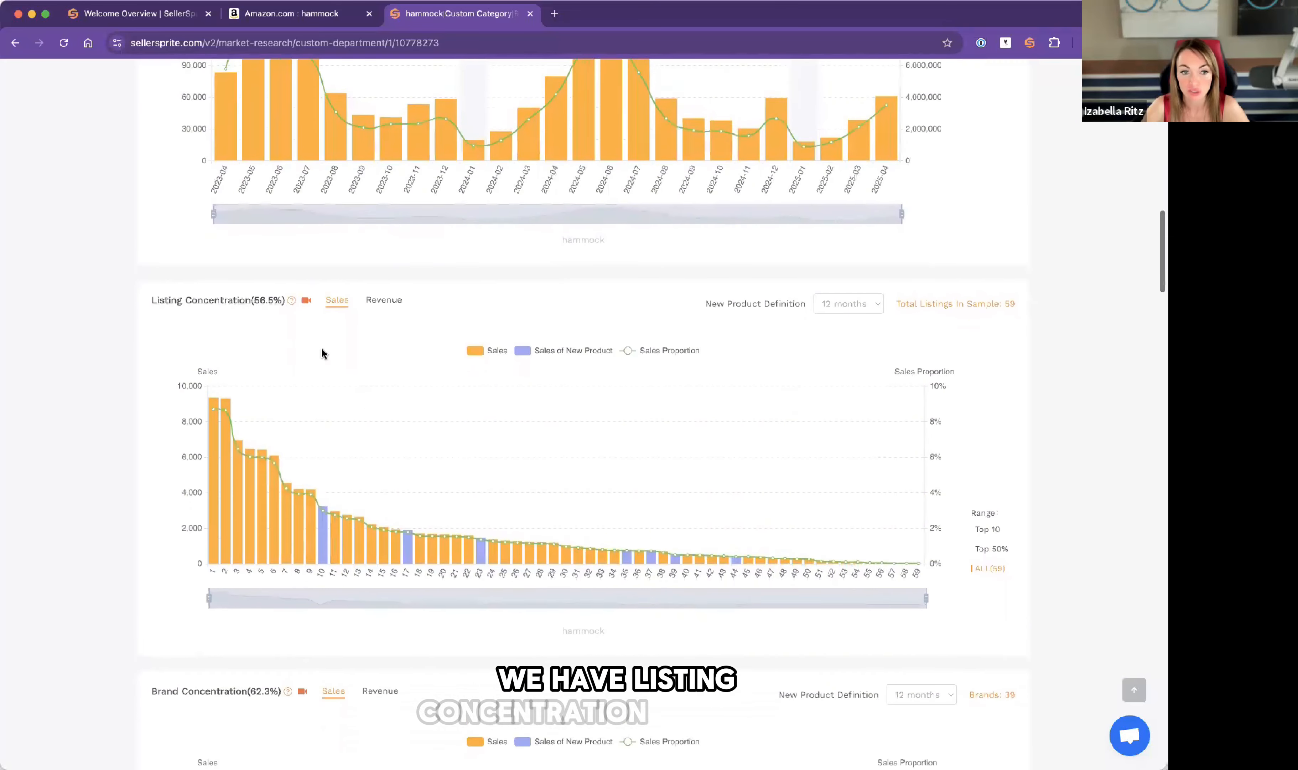
{"action": "mouse_move", "coordinate": [209, 461]}
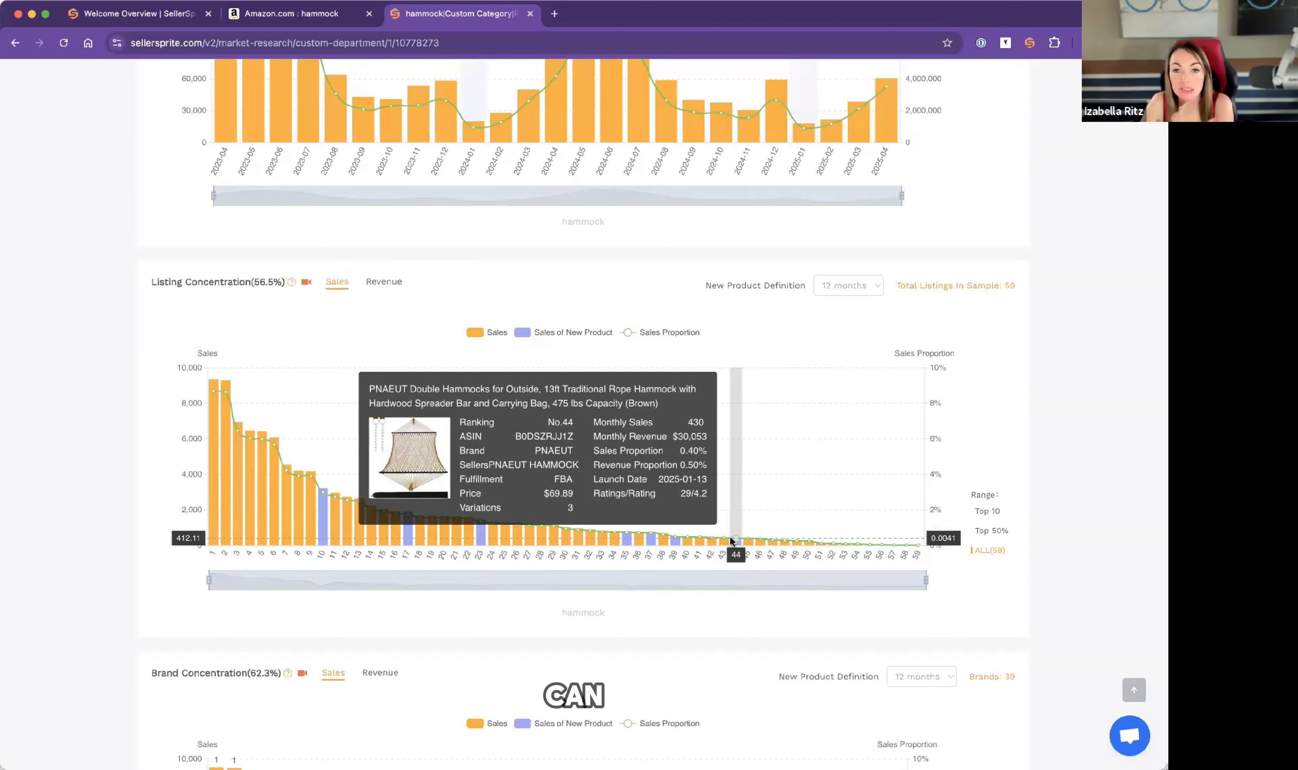
Examine the brand and seller concentration charts and the Fulfillment shares for FBA, AMZ and Unknown.
{"action": "scroll", "coordinate": [732, 540], "scroll_direction": "down", "scroll_amount": 5}
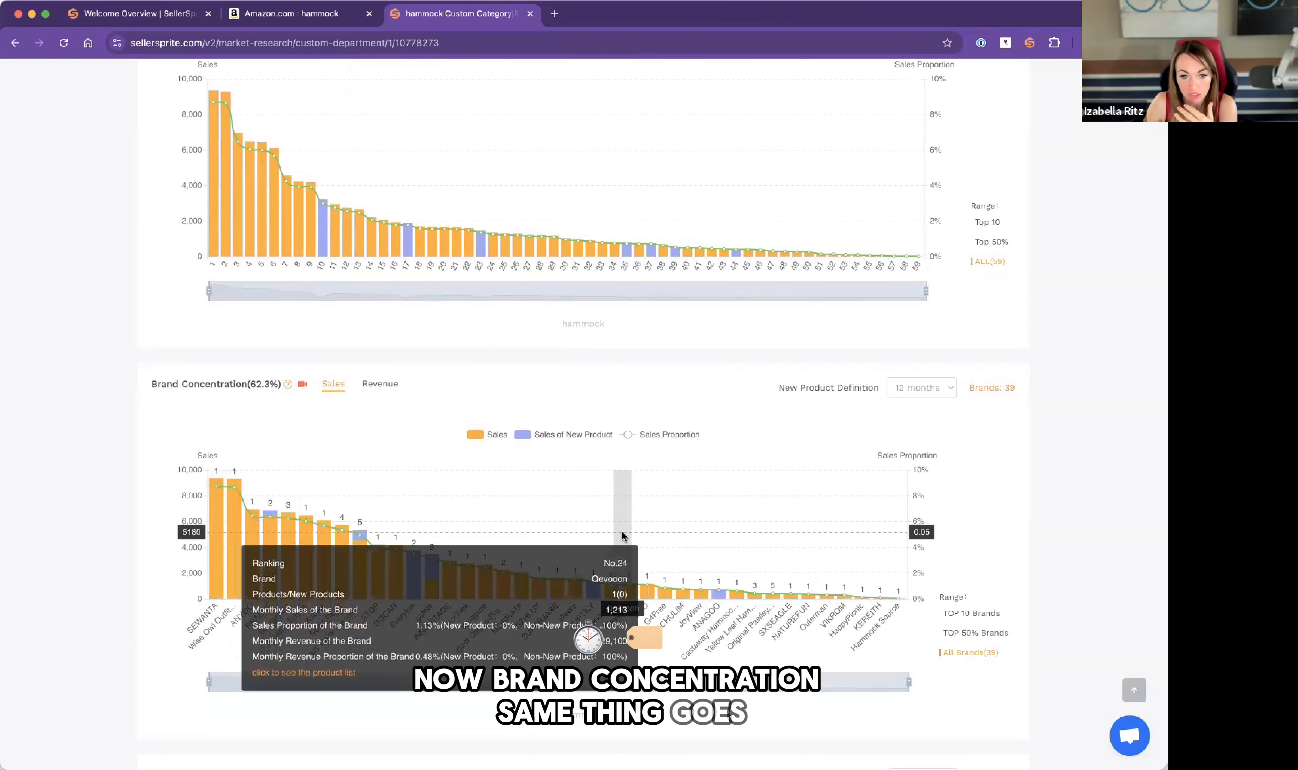
{"action": "scroll", "coordinate": [622, 532], "scroll_direction": "down", "scroll_amount": 2}
{"action": "scroll", "coordinate": [607, 530], "scroll_direction": "down", "scroll_amount": 7}
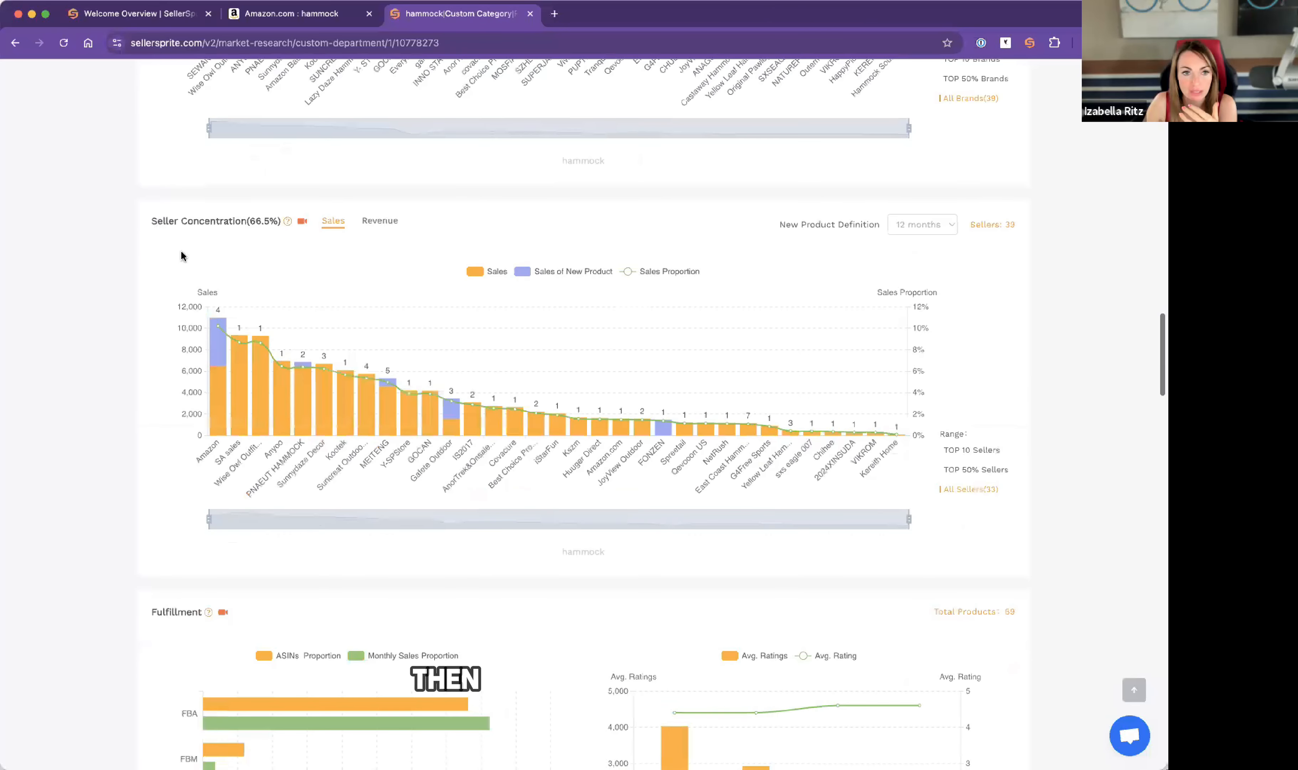
{"action": "scroll", "coordinate": [206, 283], "scroll_direction": "down", "scroll_amount": 6}
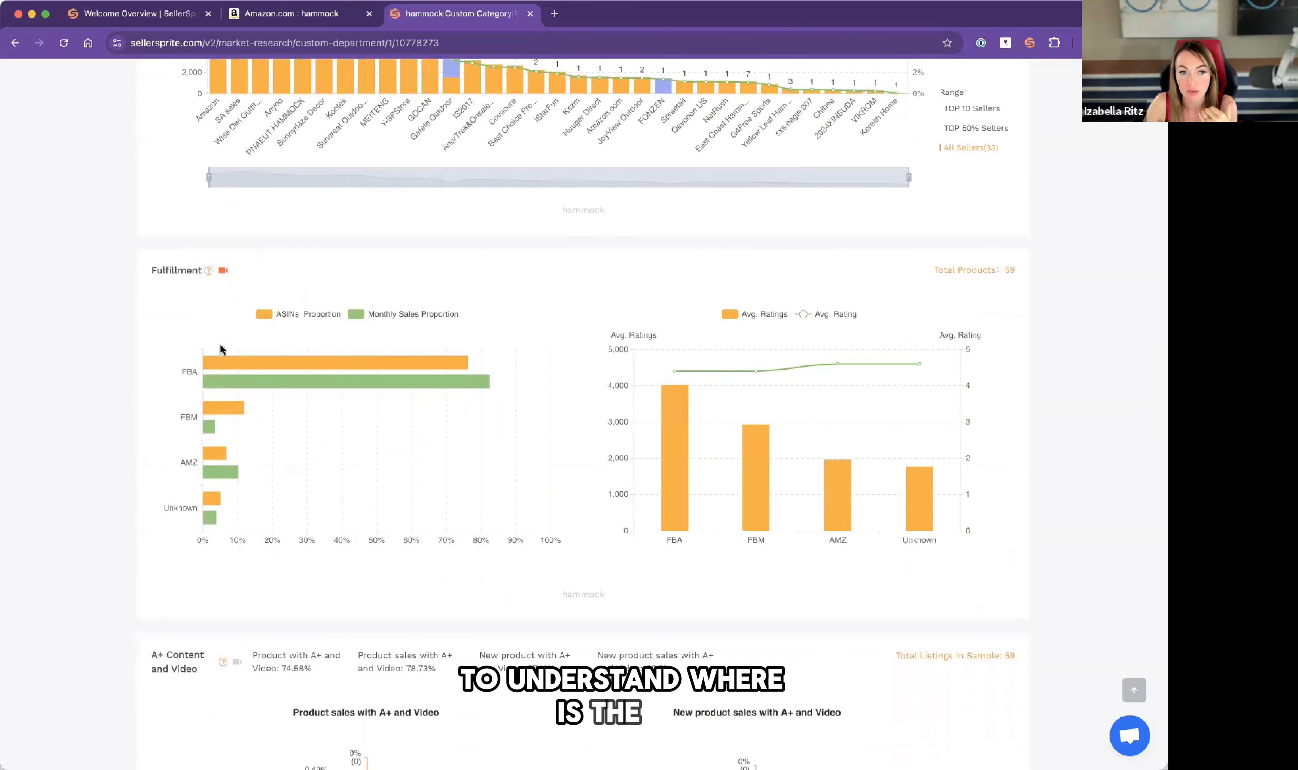
{"action": "mouse_move", "coordinate": [232, 384]}
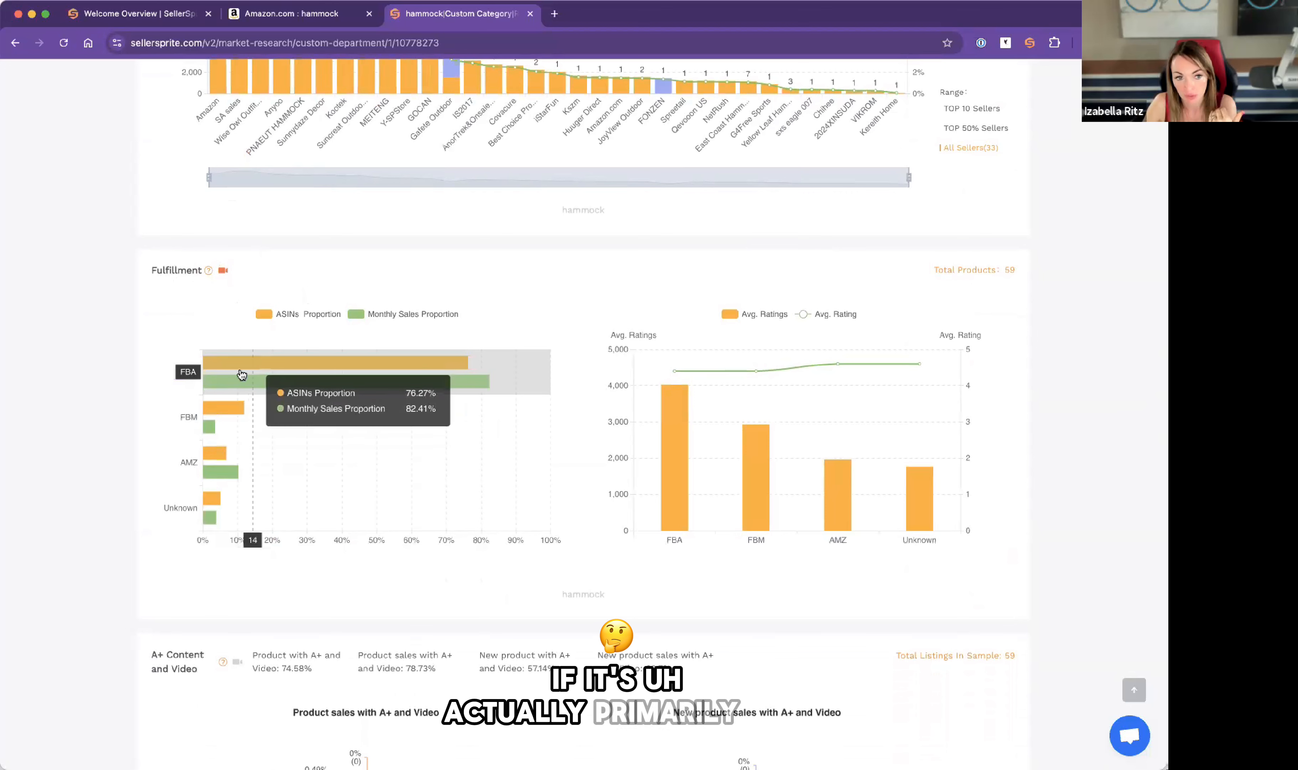
{"action": "mouse_move", "coordinate": [211, 455]}
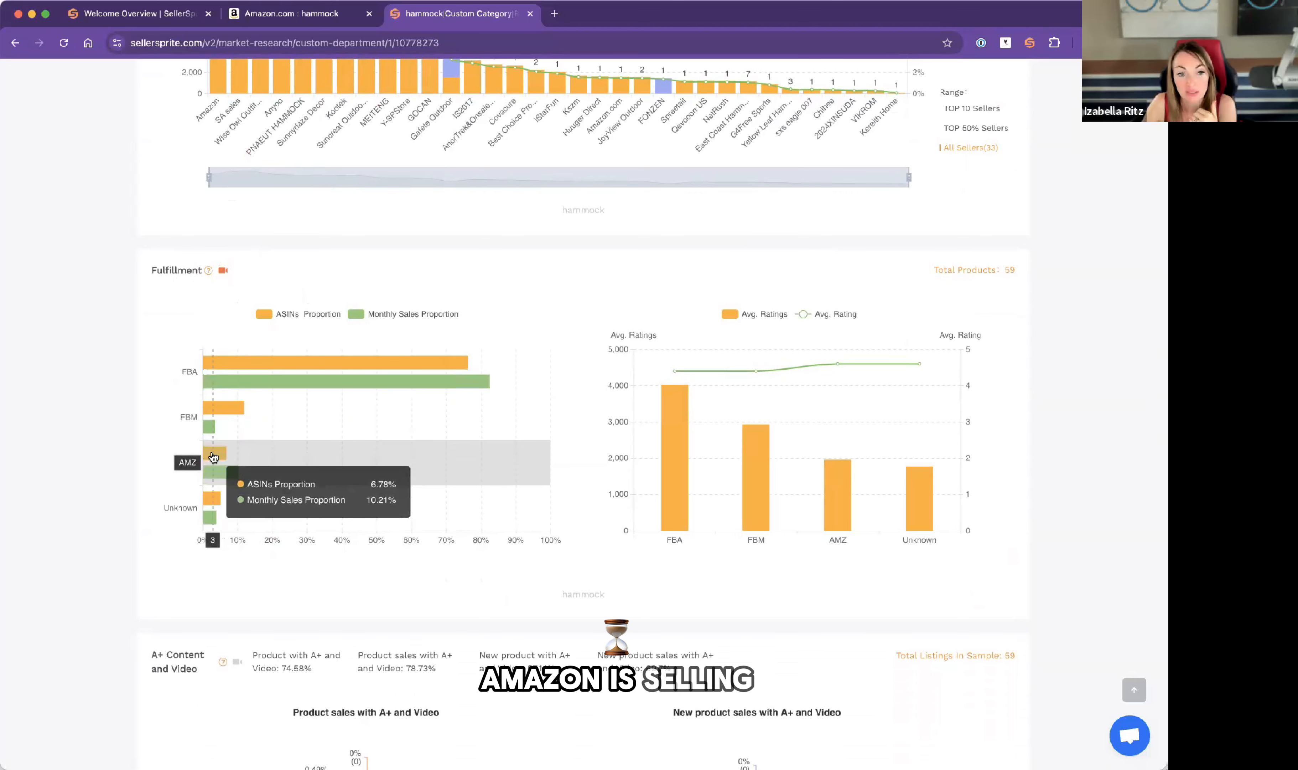
{"action": "mouse_move", "coordinate": [215, 499]}
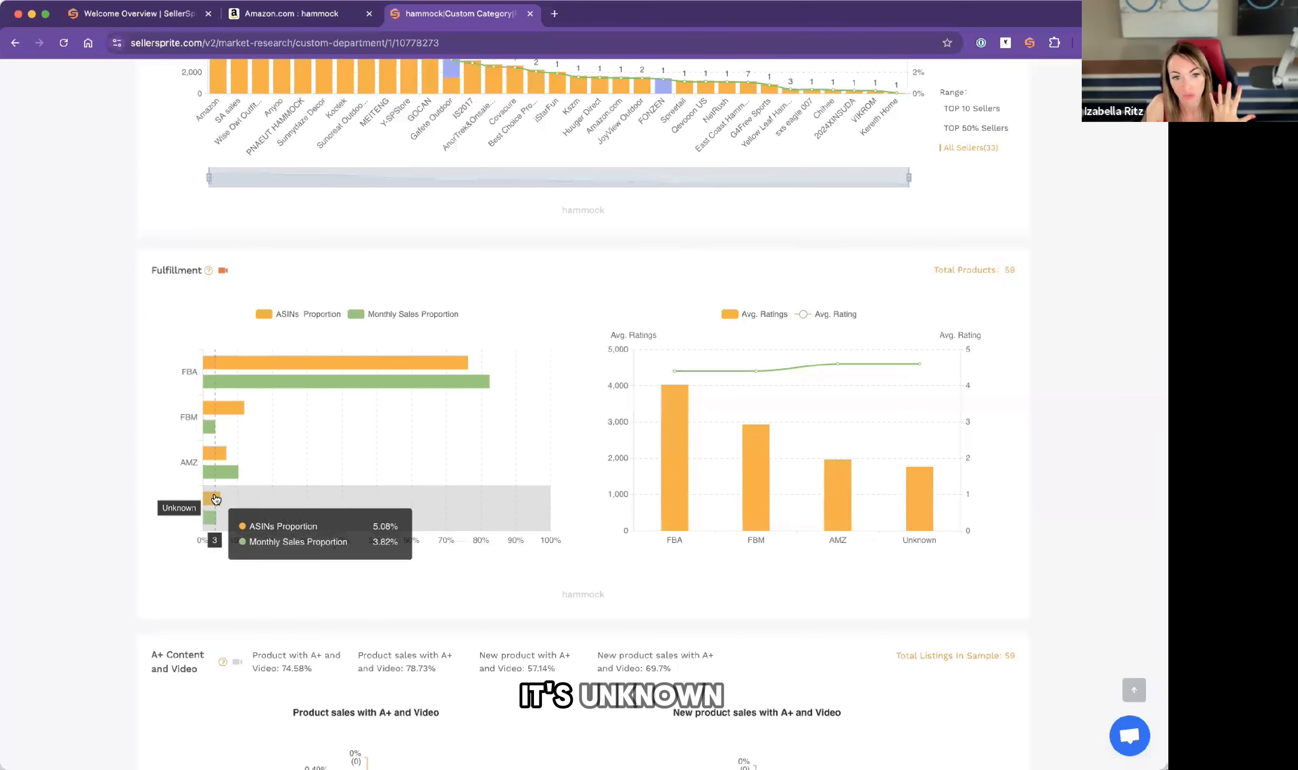
Compare the FBA and FBM proportions in the Fulfillment chart and review the A+ Content and Video sales charts.
{"action": "mouse_move", "coordinate": [216, 358]}
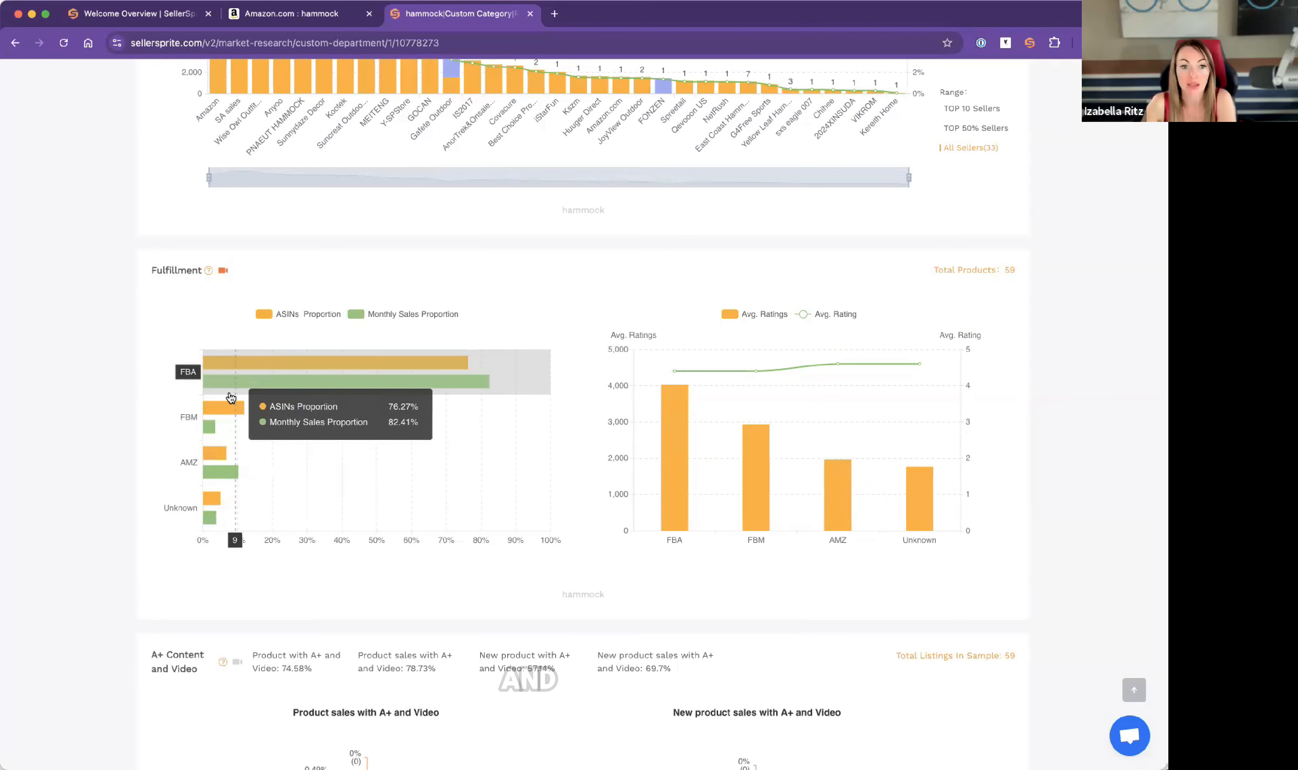
{"action": "mouse_move", "coordinate": [226, 412]}
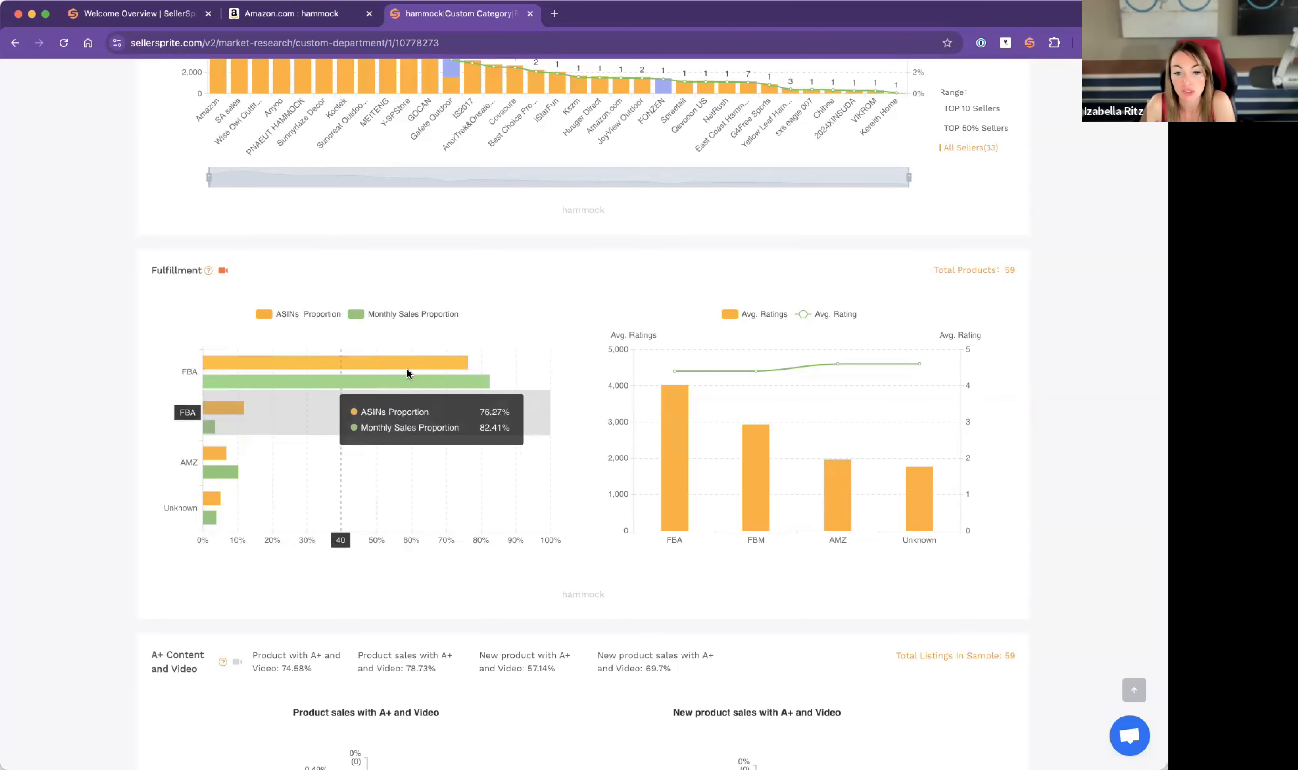
{"action": "scroll", "coordinate": [422, 396], "scroll_direction": "down", "scroll_amount": 5}
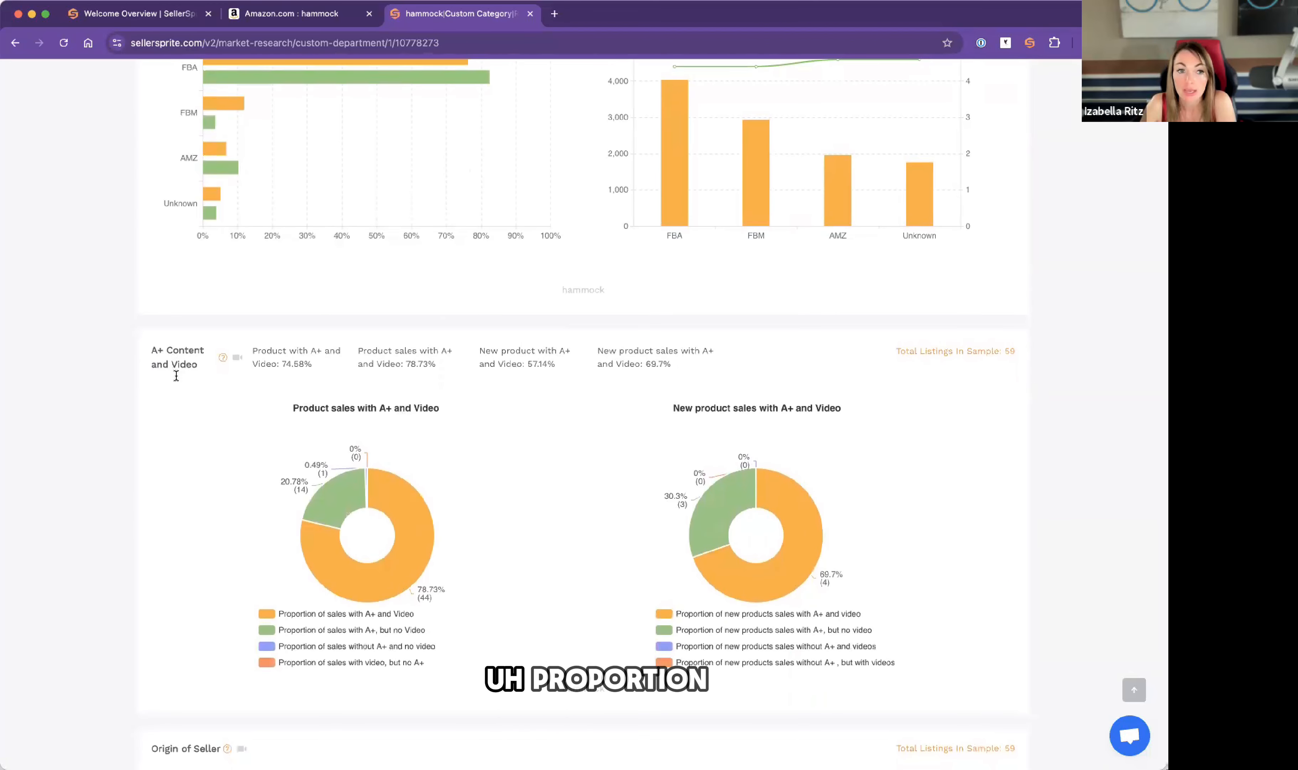
{"action": "mouse_move", "coordinate": [393, 511]}
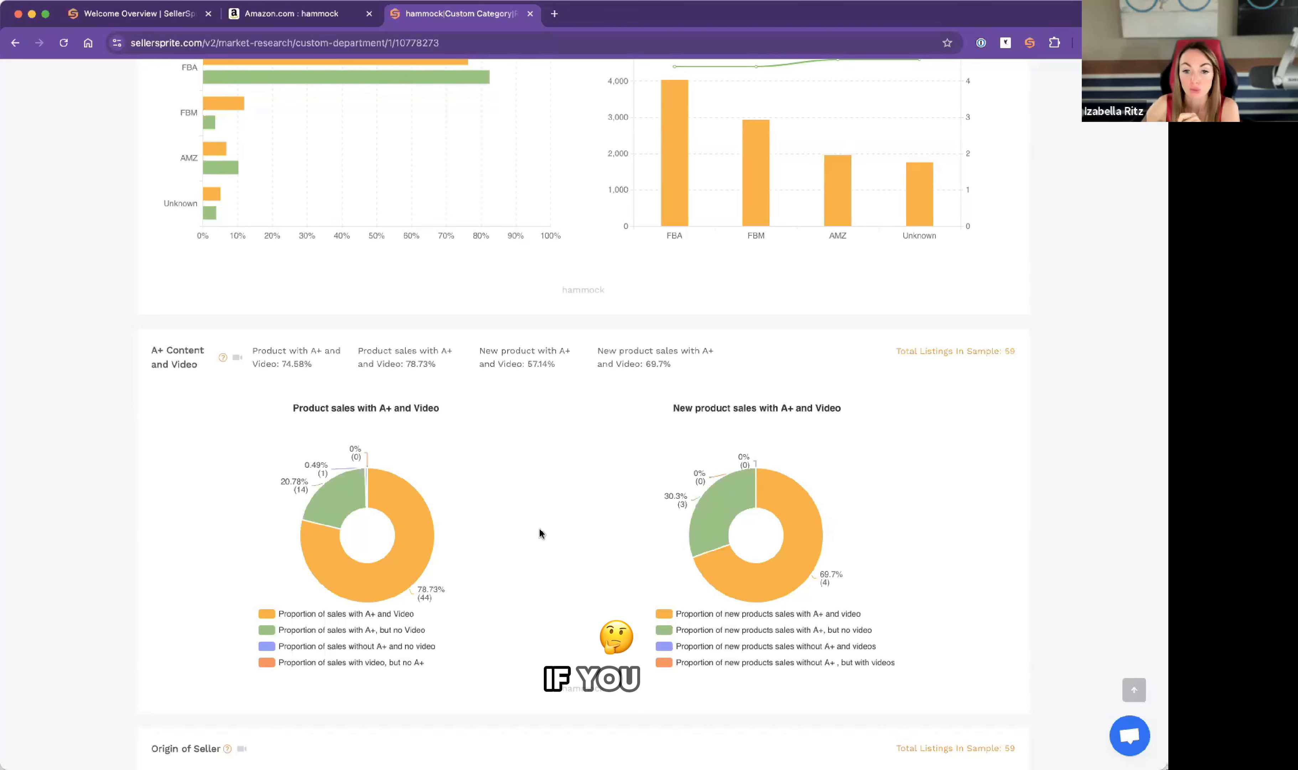
Examine the Origin of Seller chart, checking the product and sales figures for sellers from China.
{"action": "scroll", "coordinate": [640, 602], "scroll_direction": "down", "scroll_amount": 5}
{"action": "scroll", "coordinate": [637, 606], "scroll_direction": "down", "scroll_amount": 4}
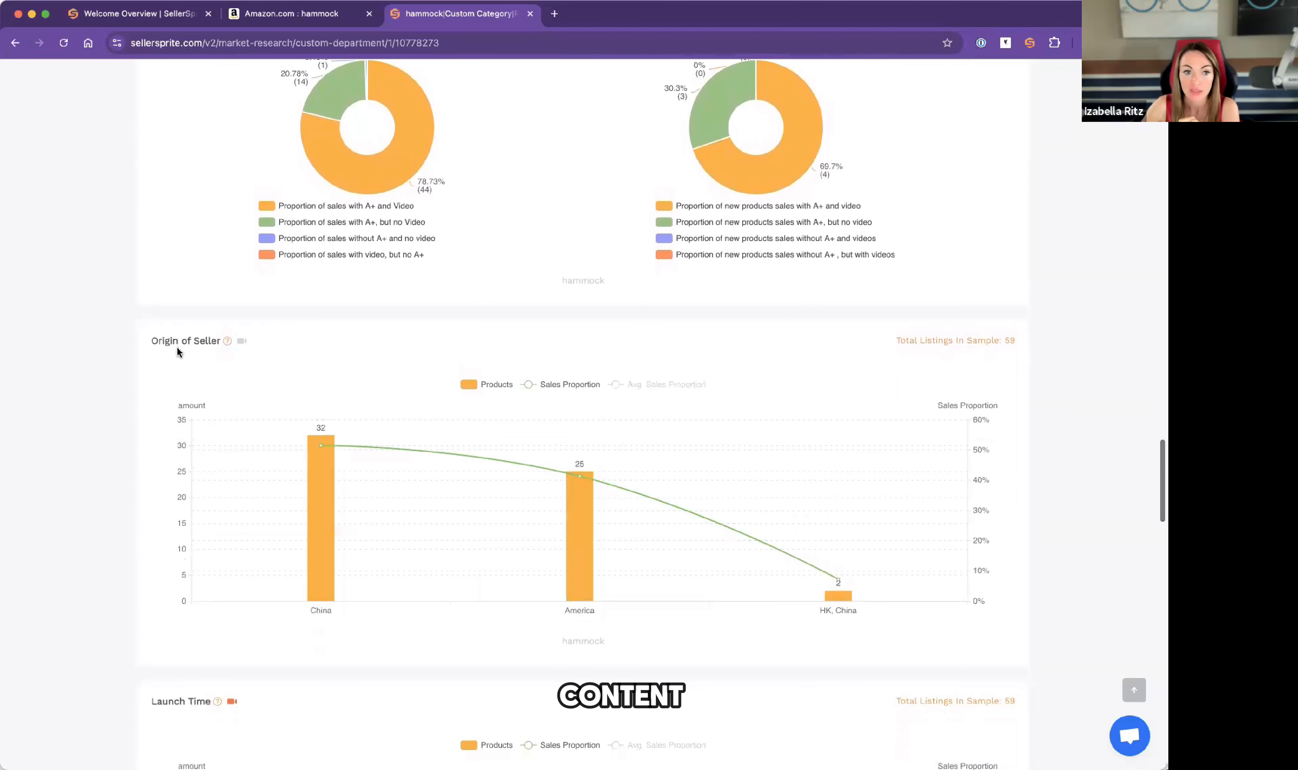
{"action": "mouse_move", "coordinate": [322, 478]}
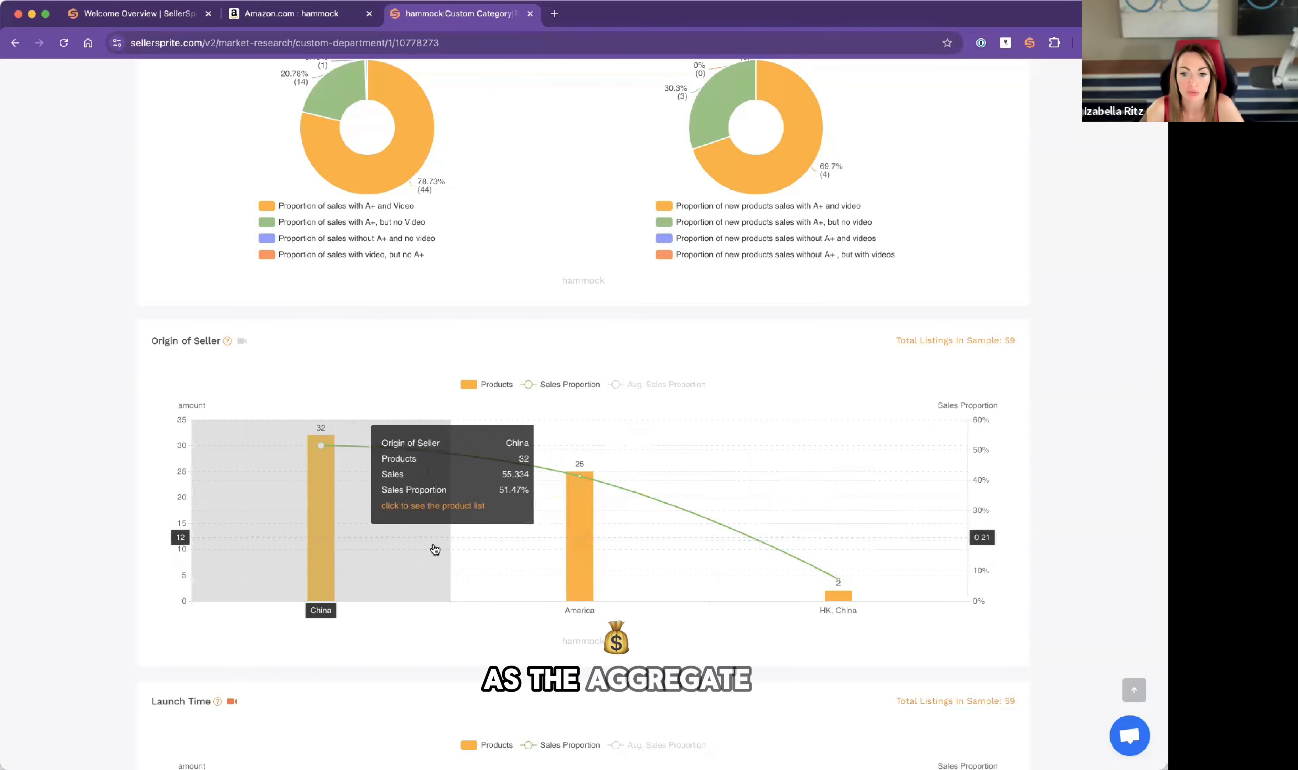
Examine the Launch Time and Launch Time Trends charts for product launches and their sales proportions.
{"action": "scroll", "coordinate": [832, 602], "scroll_direction": "down", "scroll_amount": 1}
{"action": "scroll", "coordinate": [832, 601], "scroll_direction": "down", "scroll_amount": 8}
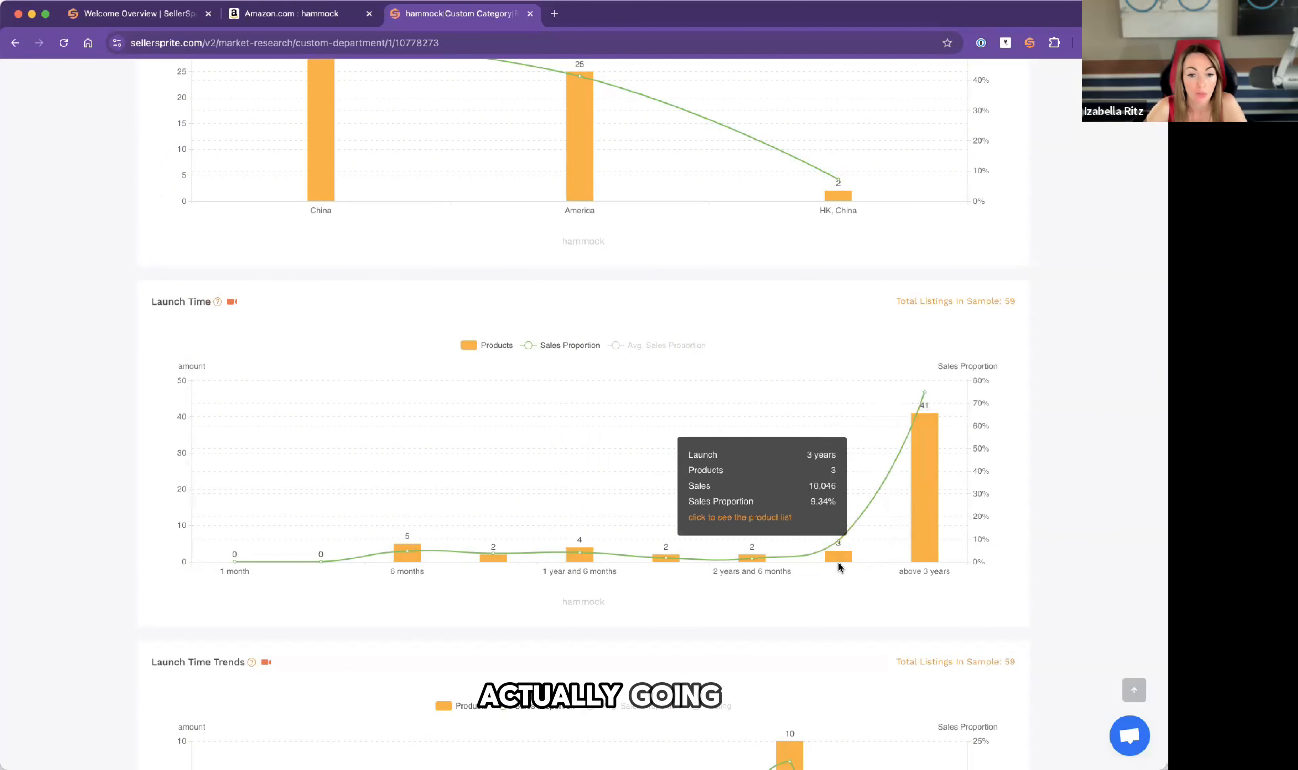
{"action": "scroll", "coordinate": [840, 566], "scroll_direction": "down", "scroll_amount": 6}
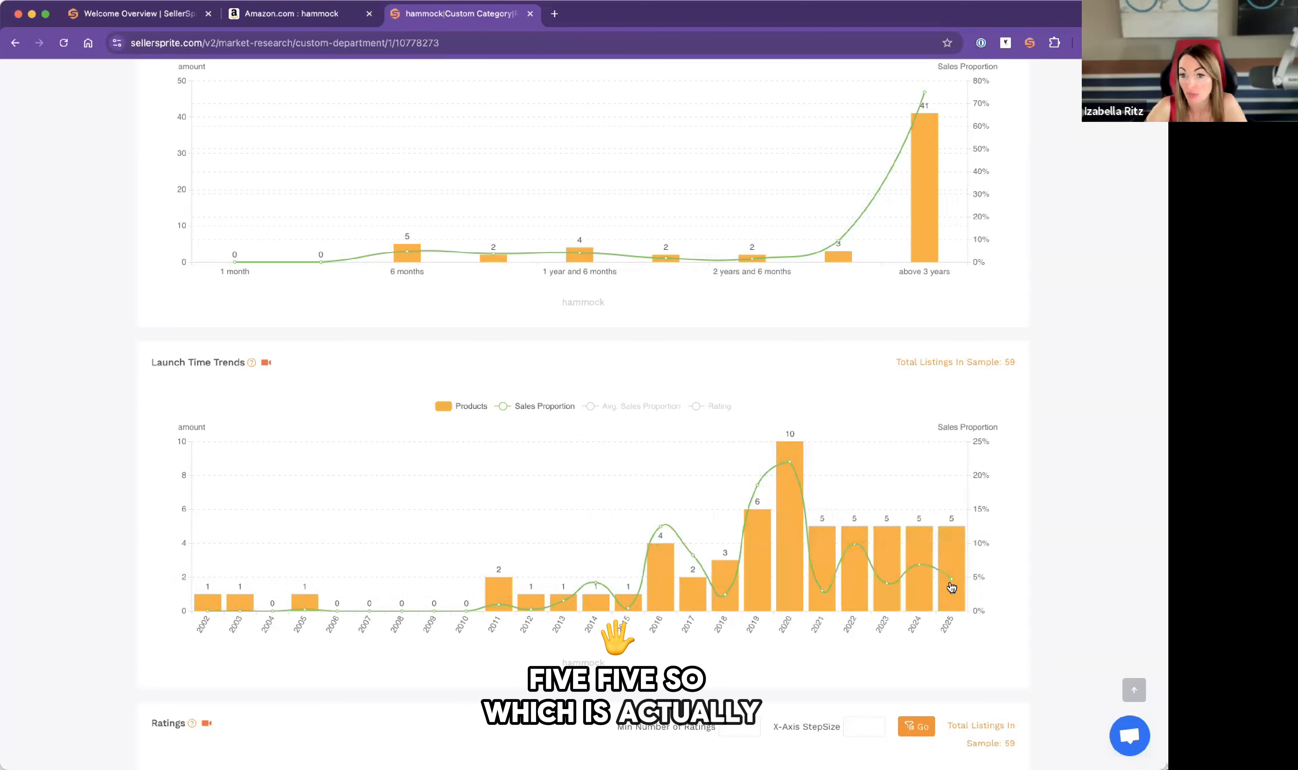
Examine the Ratings chart's above 500 interval and the Rating chart's above 4.5 group.
{"action": "scroll", "coordinate": [922, 583], "scroll_direction": "down", "scroll_amount": 5}
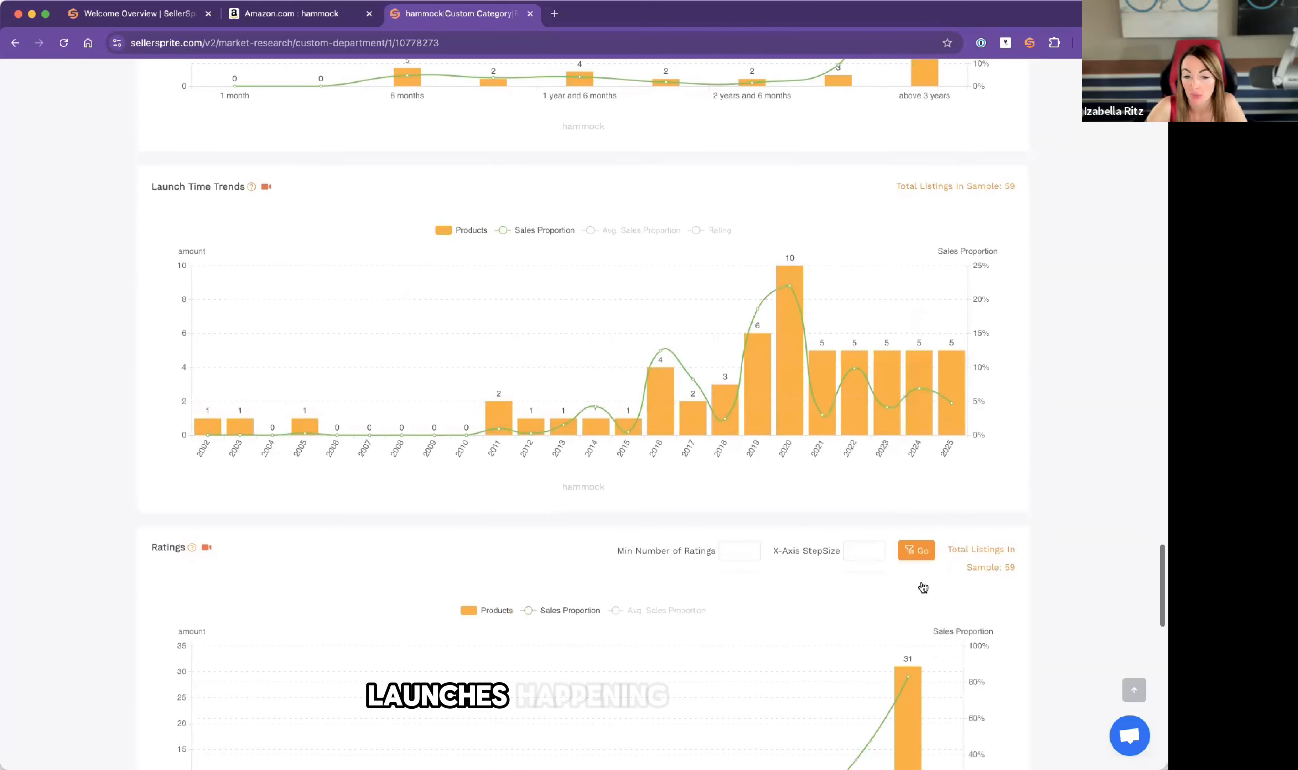
{"action": "scroll", "coordinate": [707, 578], "scroll_direction": "down", "scroll_amount": 2}
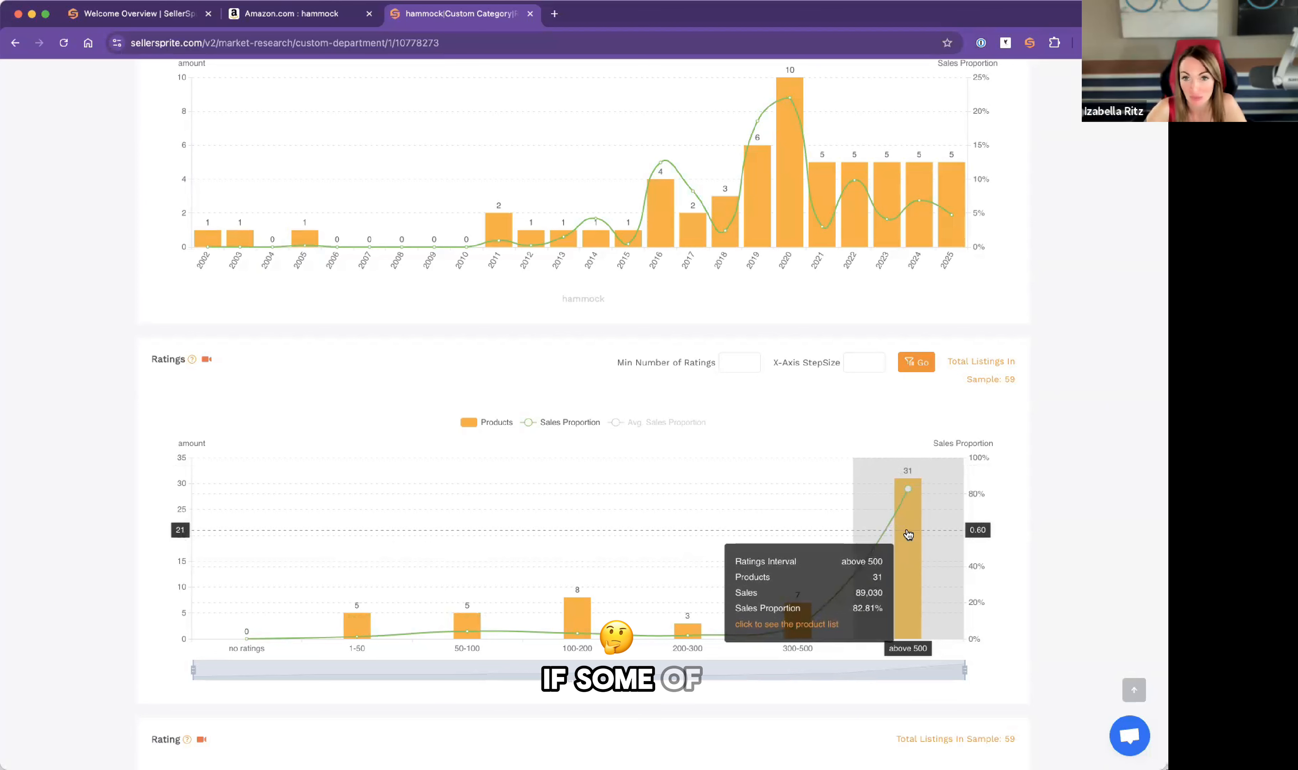
{"action": "scroll", "coordinate": [907, 549], "scroll_direction": "down", "scroll_amount": 5}
{"action": "scroll", "coordinate": [904, 568], "scroll_direction": "down", "scroll_amount": 6}
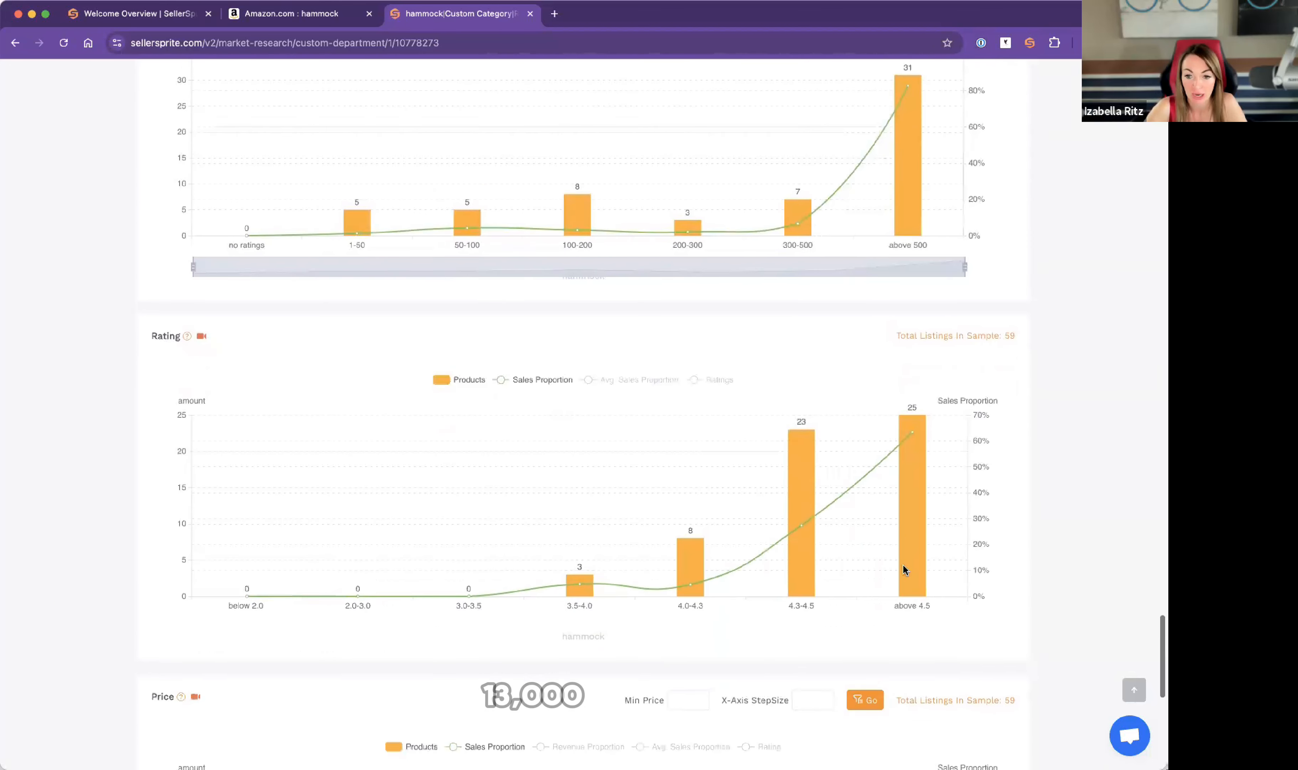
{"action": "mouse_move", "coordinate": [912, 546]}
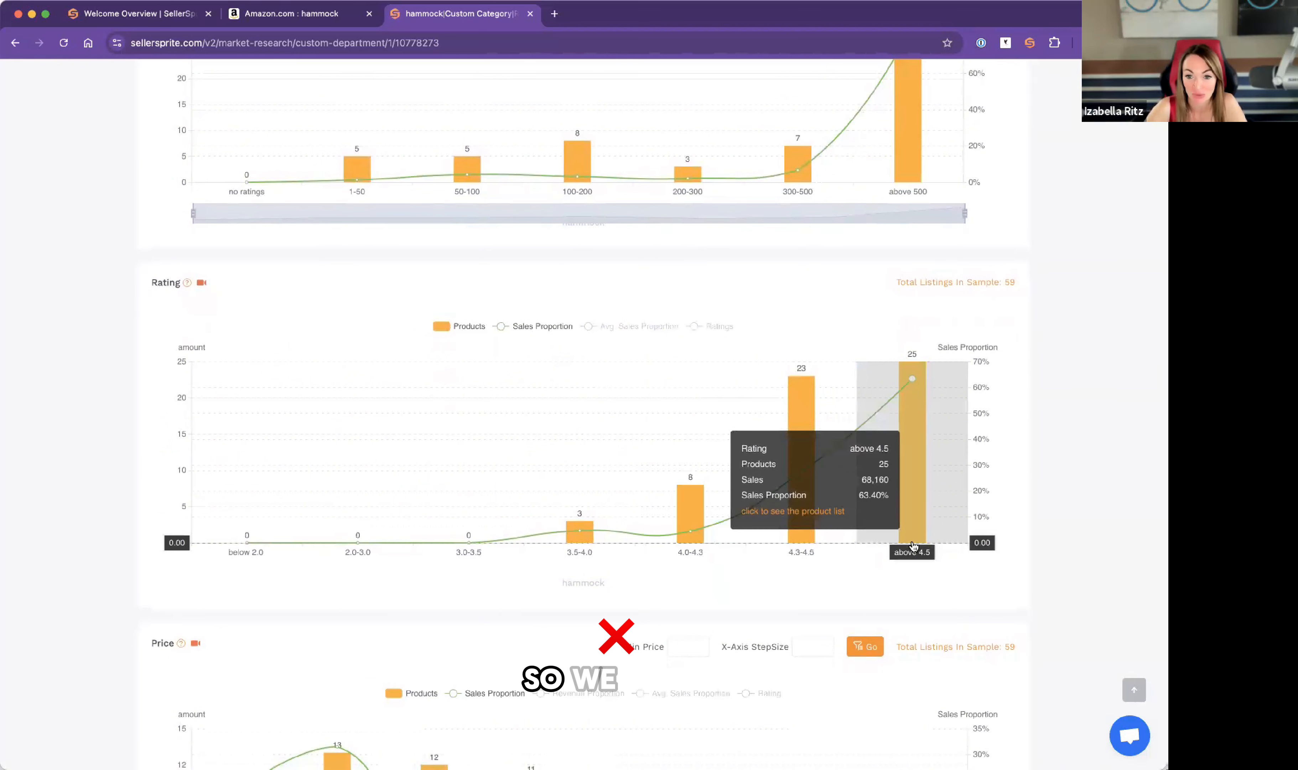
{"action": "mouse_move", "coordinate": [405, 541]}
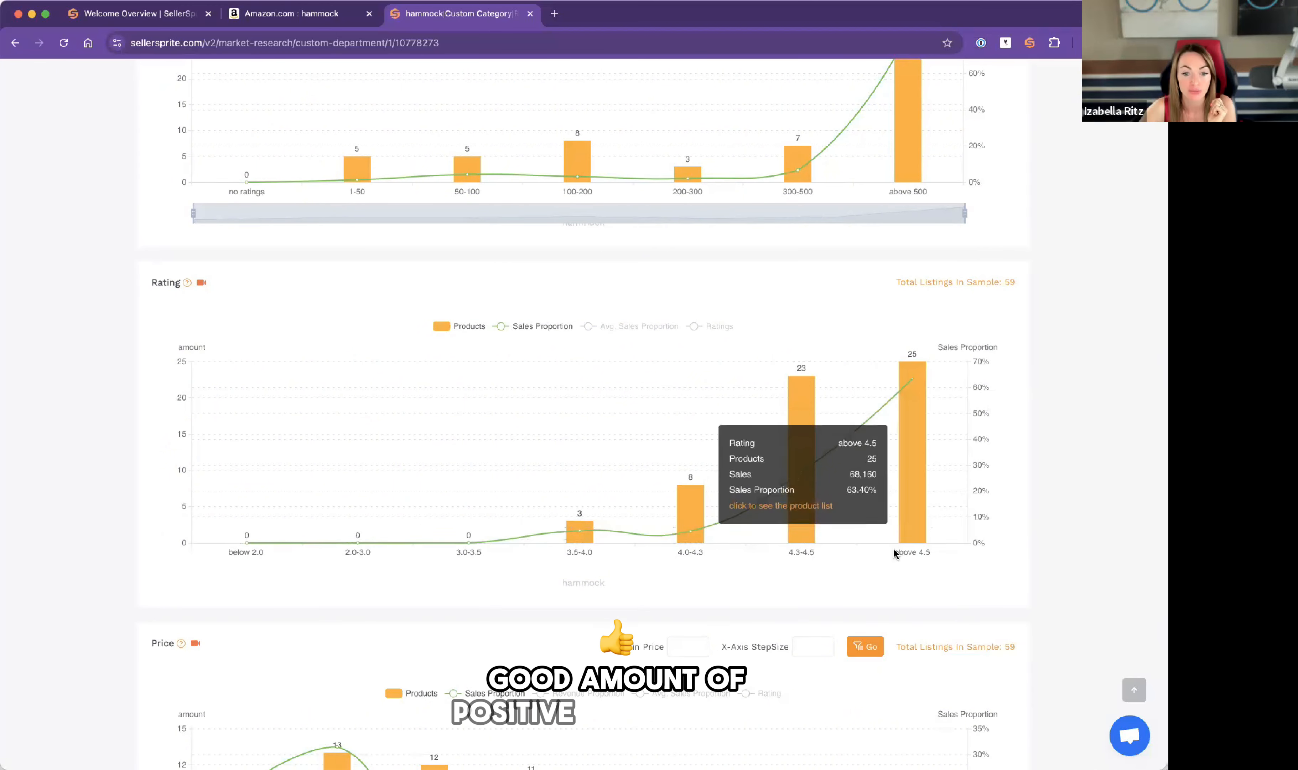
Examine the Price chart for product counts and sales proportions across price ranges, and return to the rating charts.
{"action": "scroll", "coordinate": [894, 549], "scroll_direction": "down", "scroll_amount": 5}
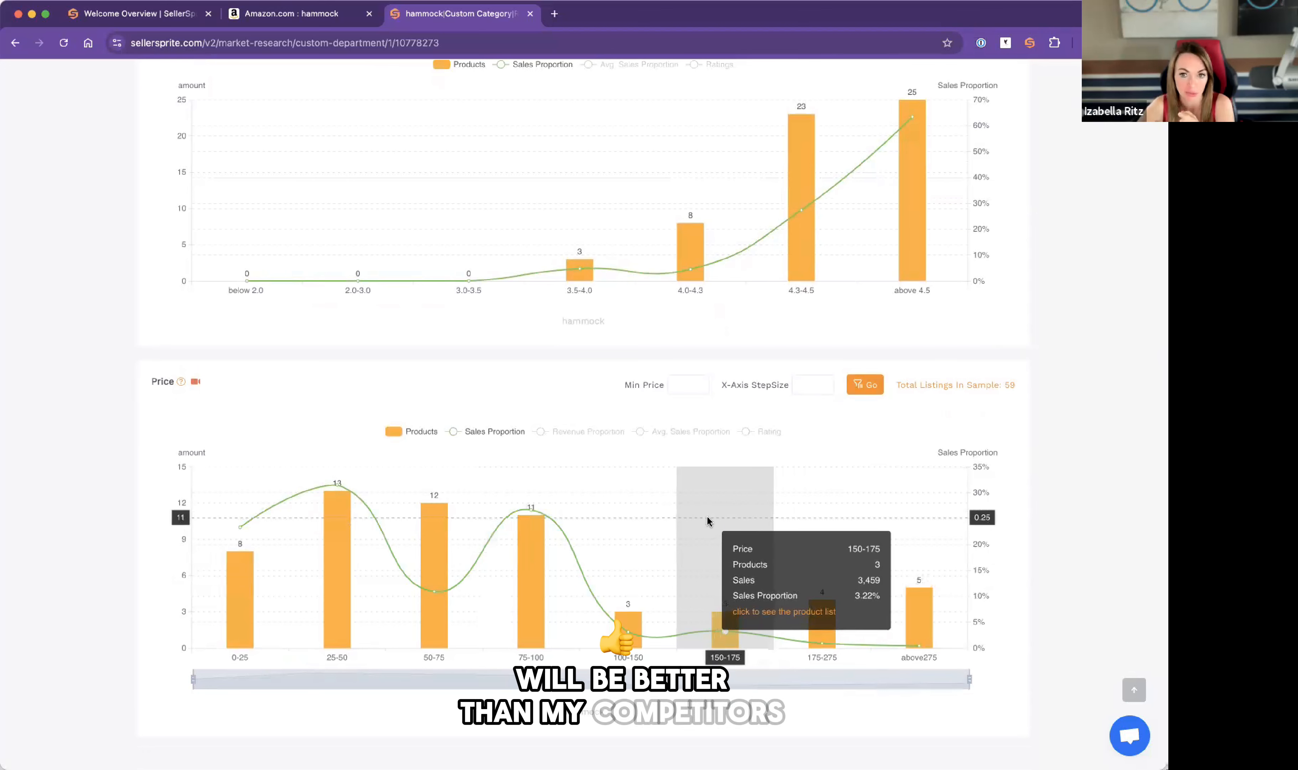
{"action": "mouse_move", "coordinate": [909, 266]}
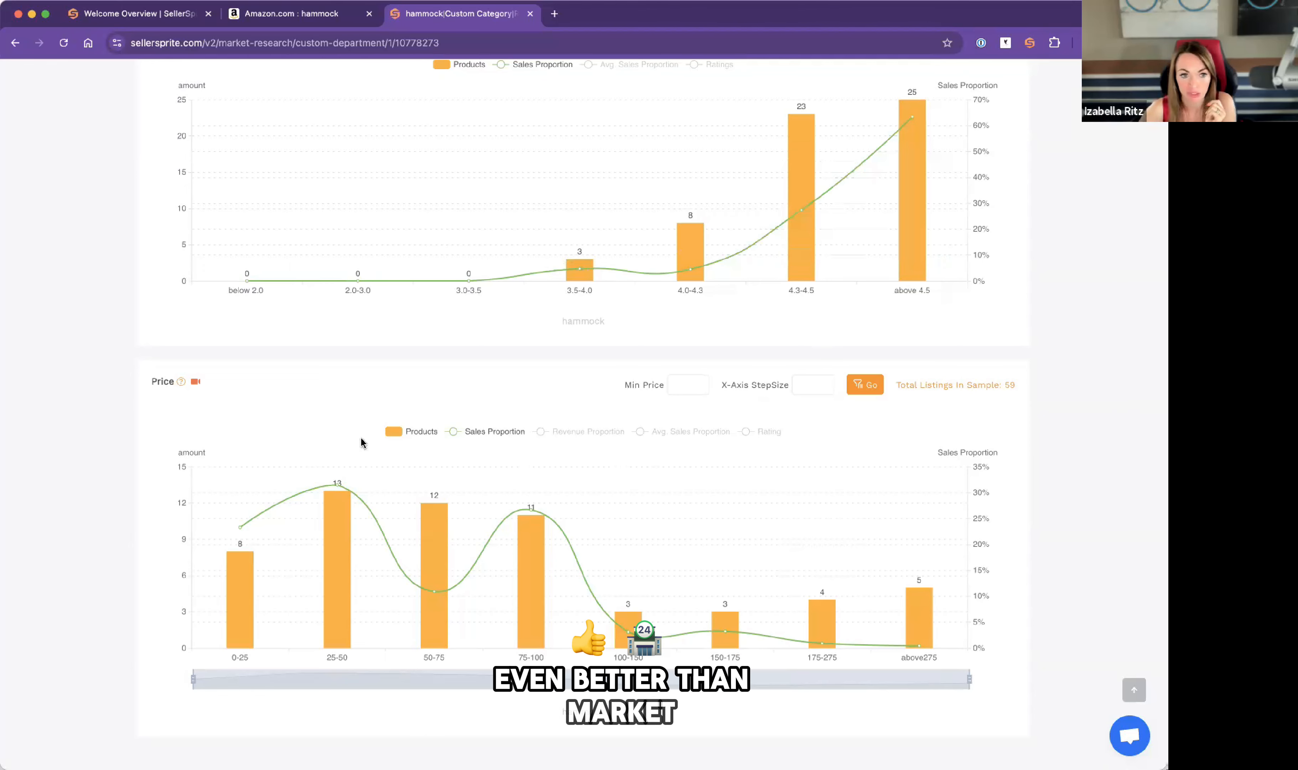
{"action": "scroll", "coordinate": [169, 435], "scroll_direction": "down", "scroll_amount": 3}
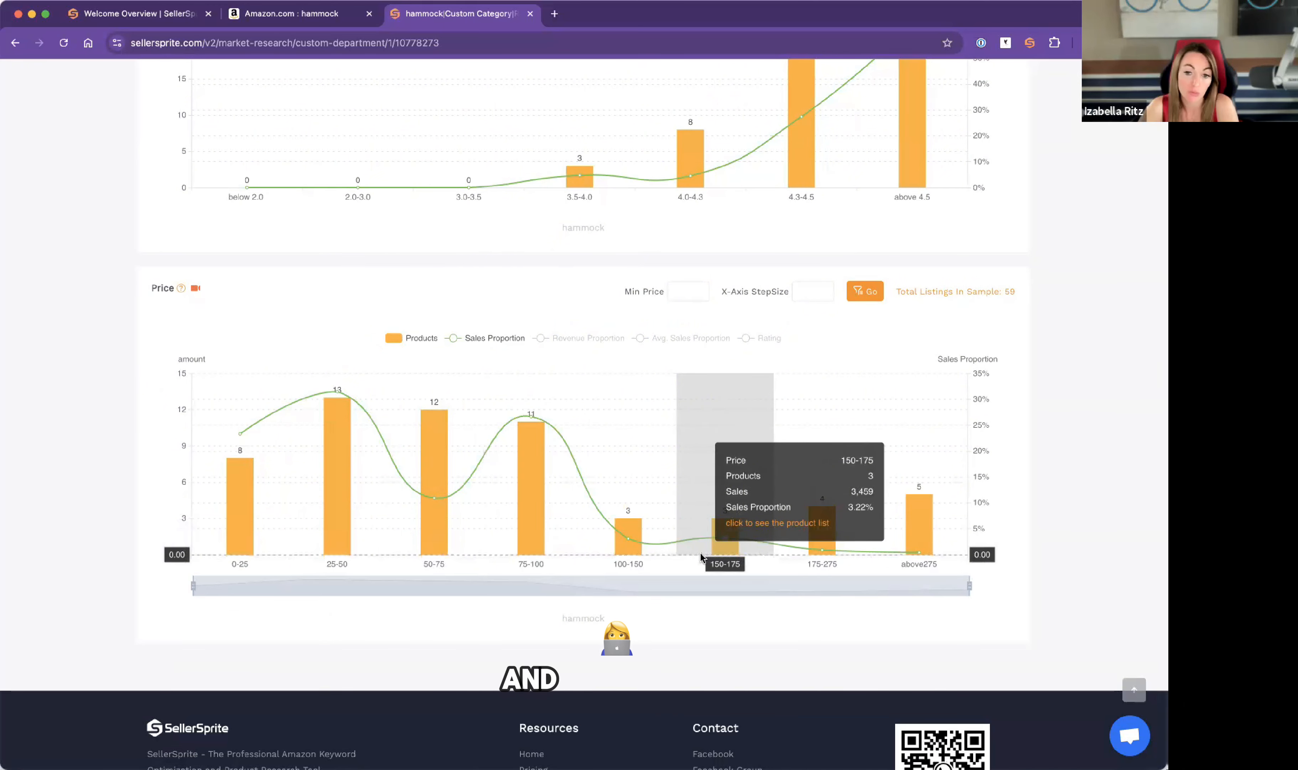
{"action": "scroll", "coordinate": [932, 548], "scroll_direction": "up", "scroll_amount": 1}
{"action": "scroll", "coordinate": [932, 548], "scroll_direction": "down", "scroll_amount": 3}
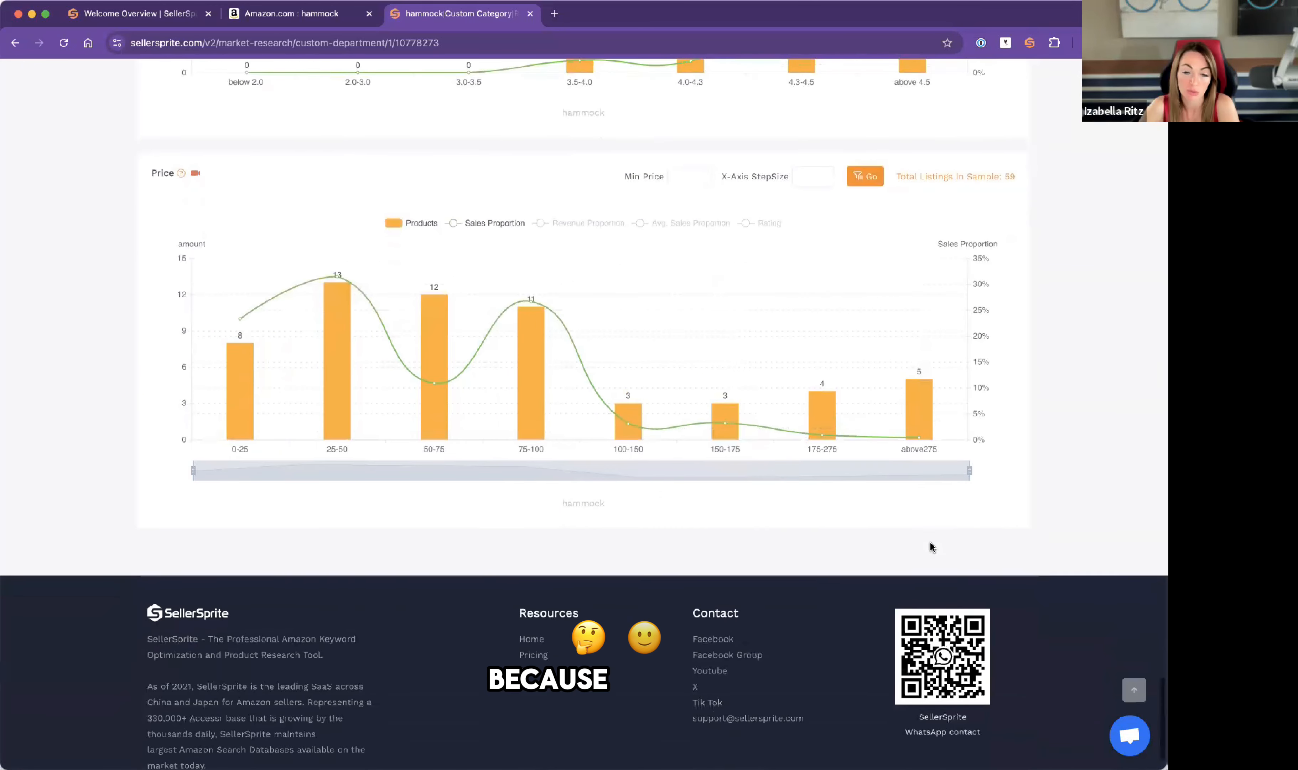
{"action": "scroll", "coordinate": [931, 548], "scroll_direction": "up", "scroll_amount": 2}
{"action": "scroll", "coordinate": [930, 547], "scroll_direction": "up", "scroll_amount": 20}
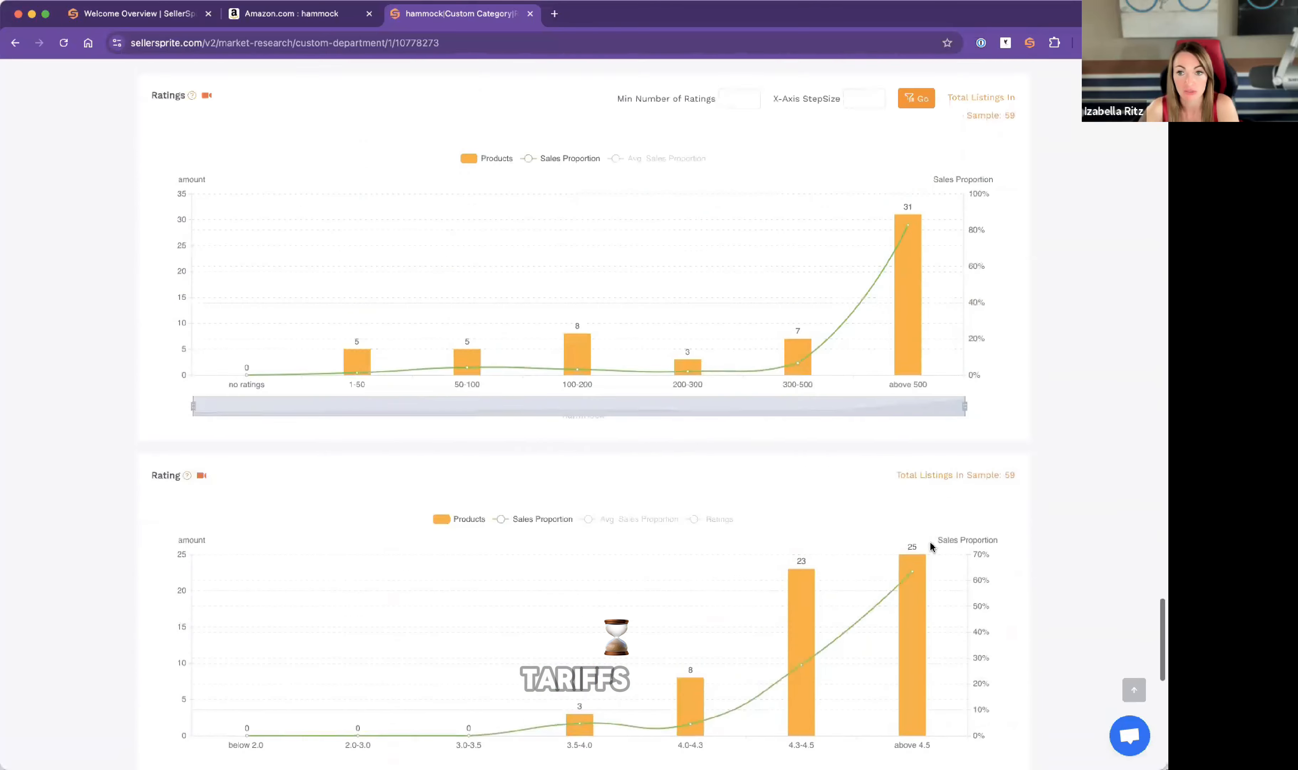